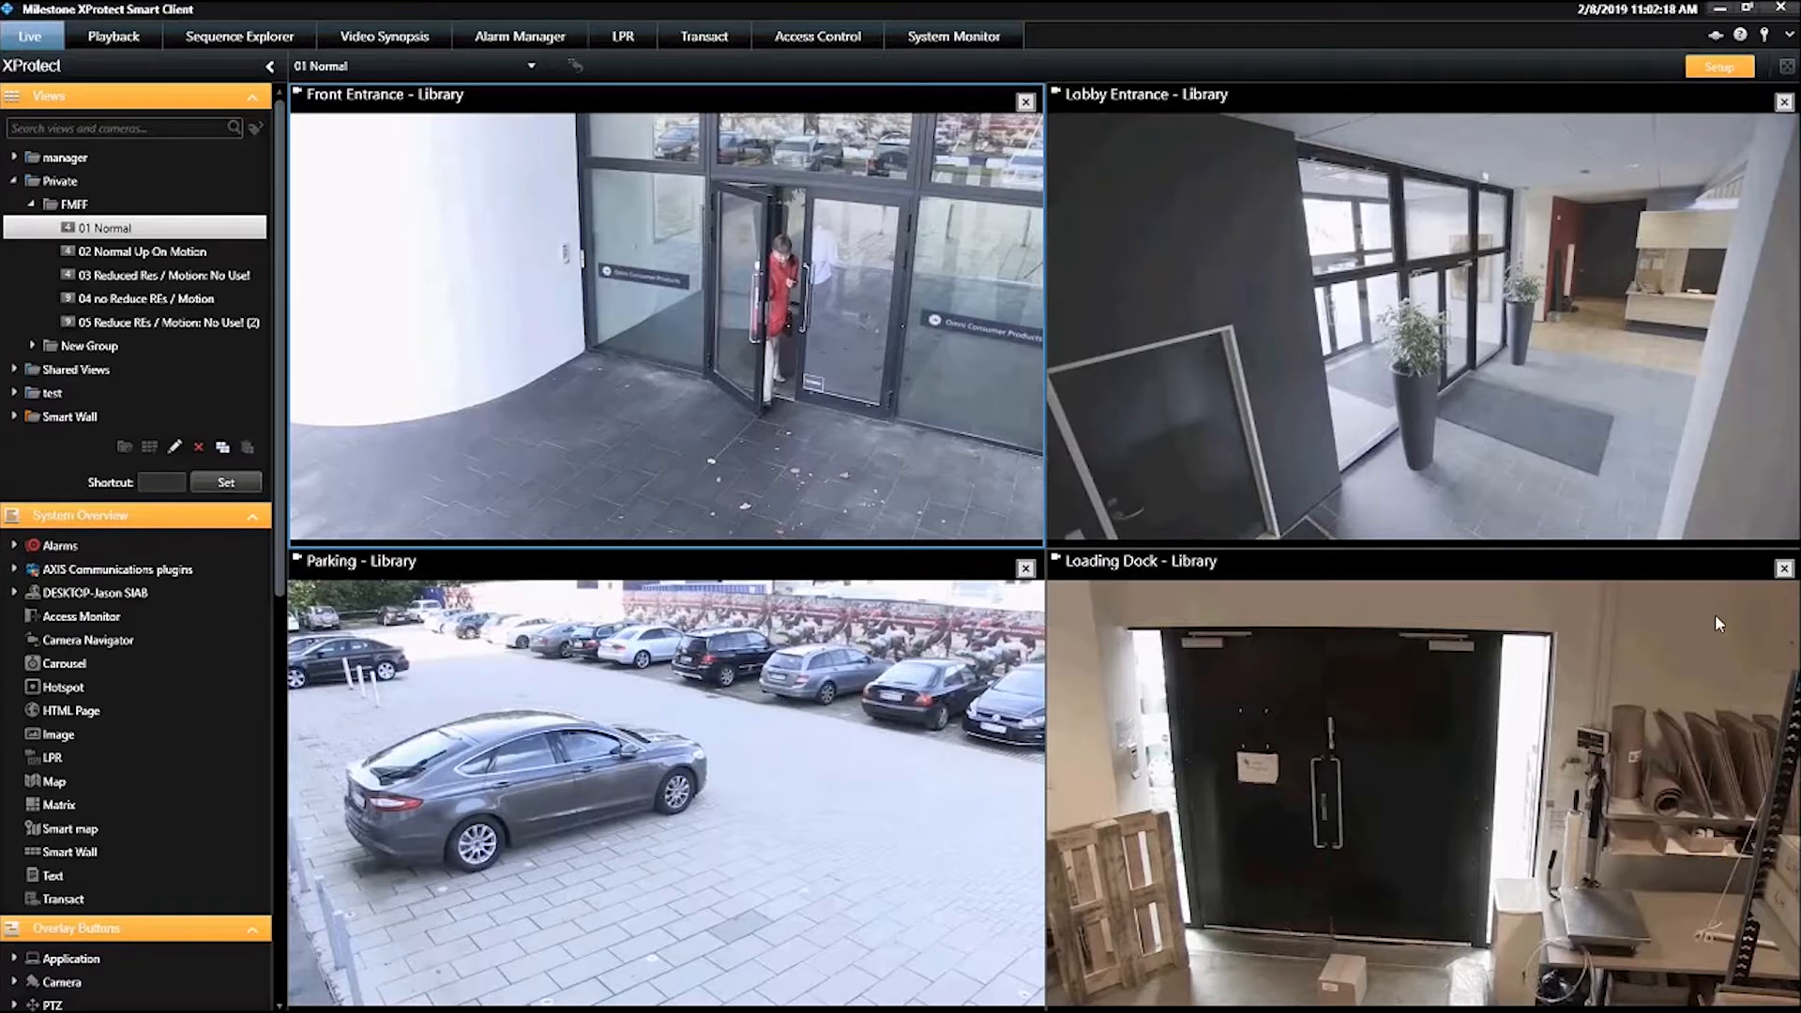
# In setup mode, examine the live stream choices in the Front Entrance camera's properties in the 01 Normal view
pyautogui.click(1709, 66)
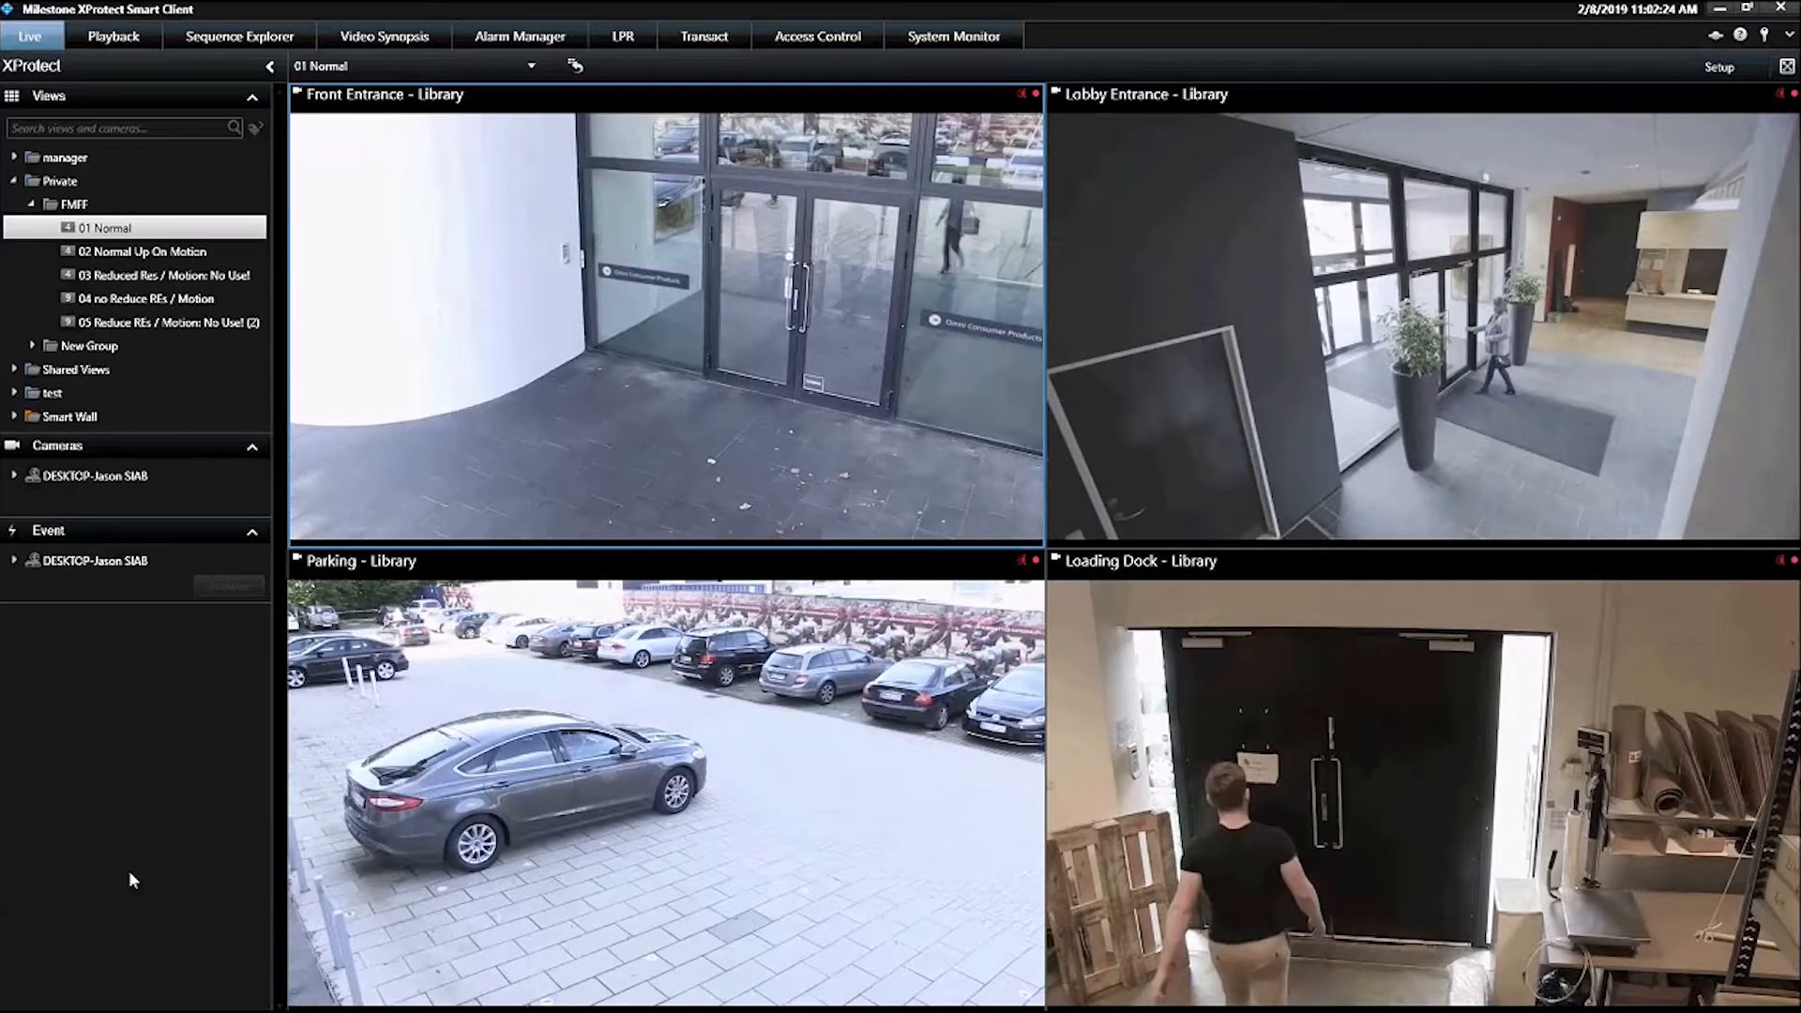
pyautogui.click(1719, 67)
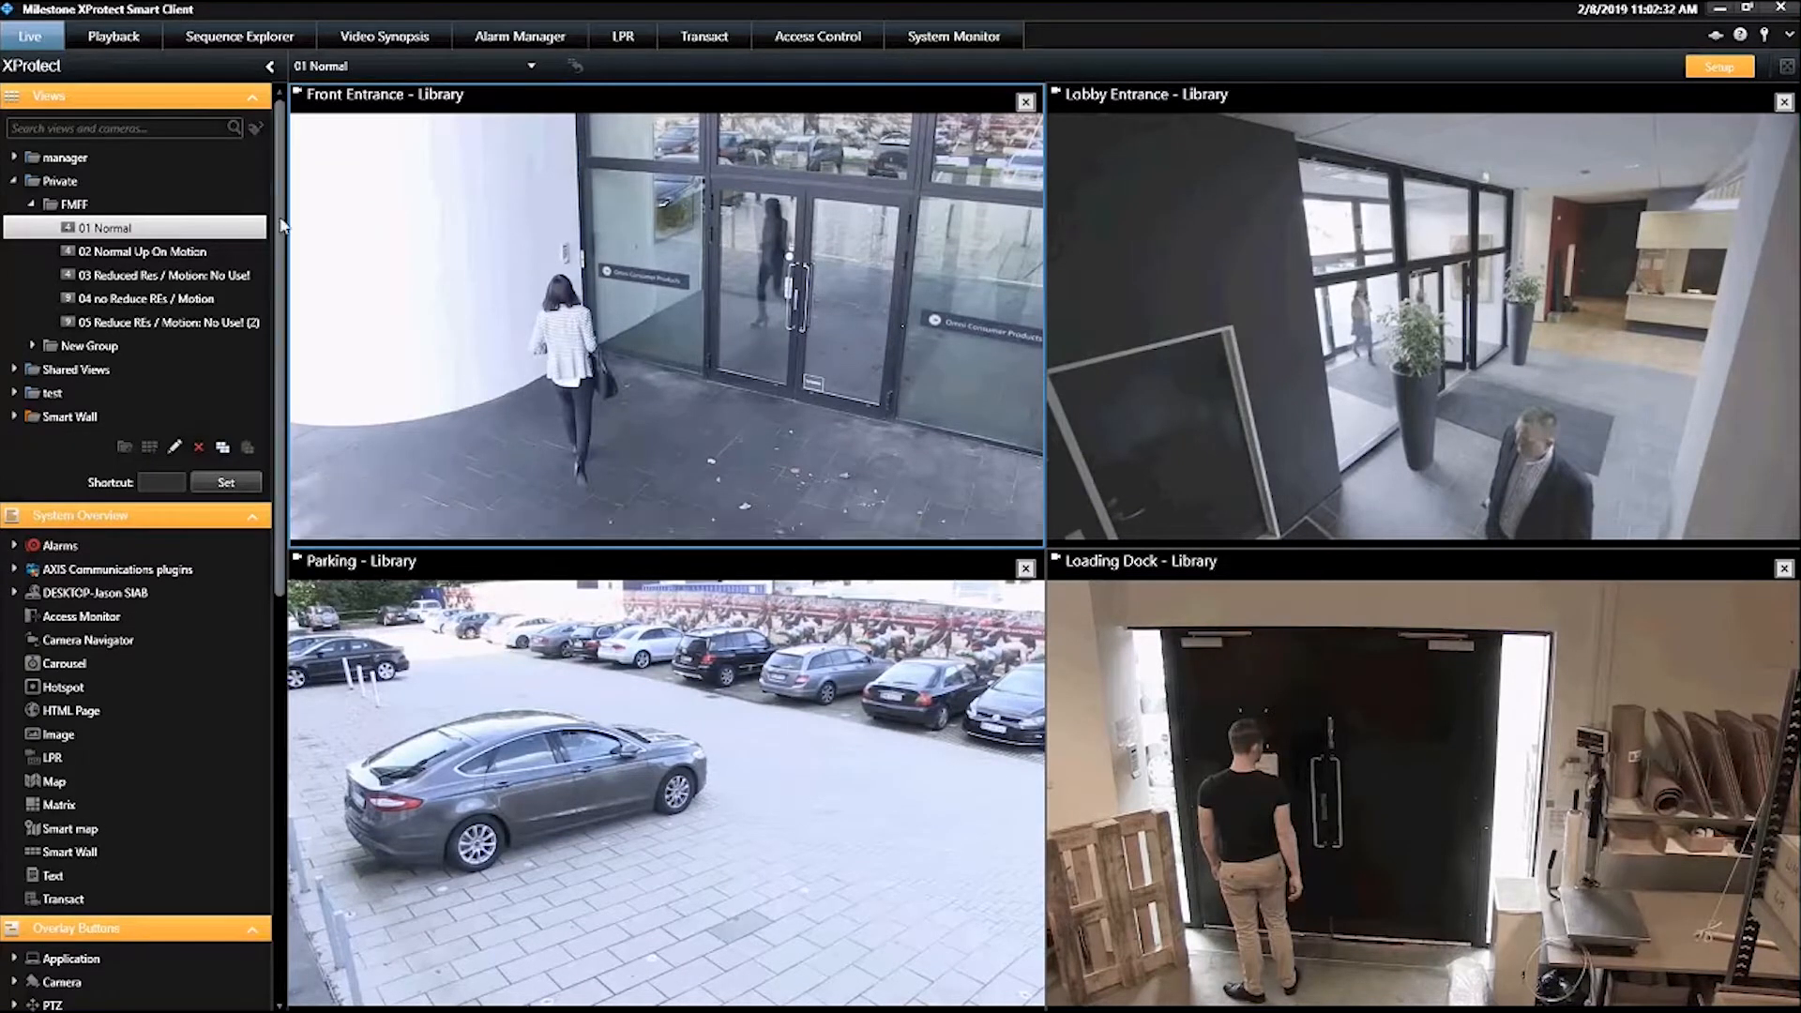
pyautogui.scroll(-10, 136, 469)
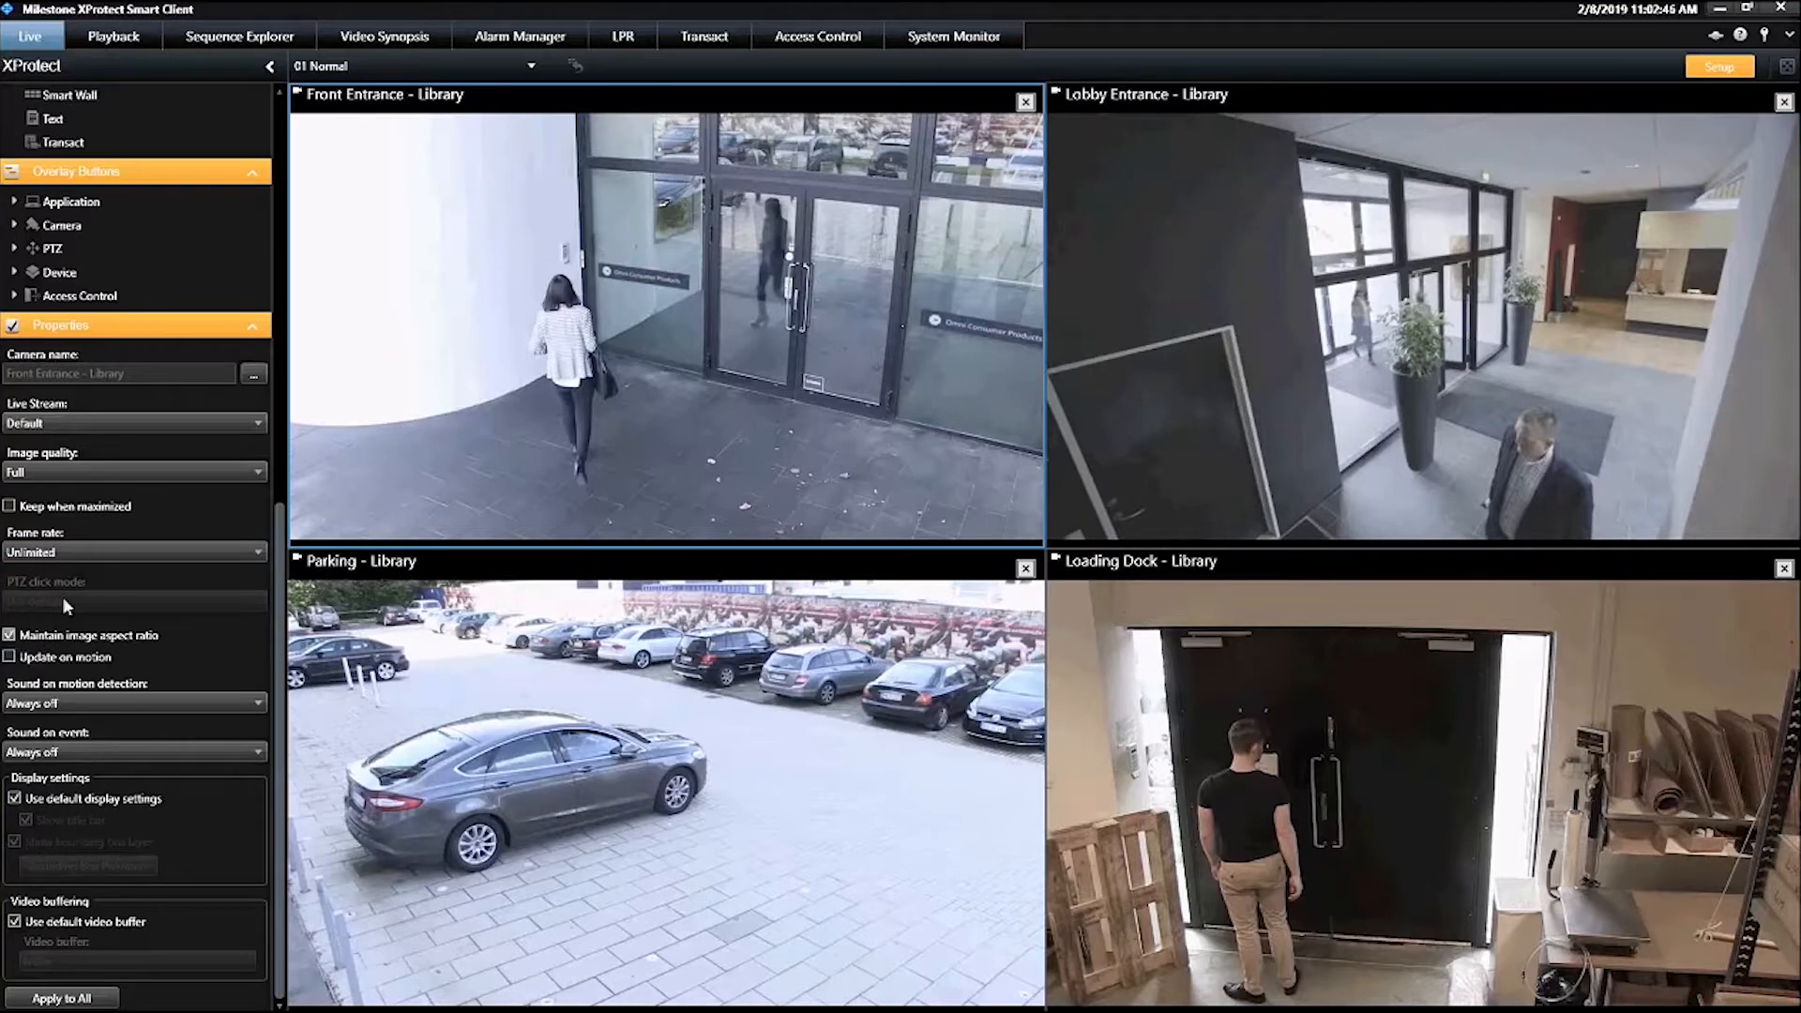
pyautogui.click(63, 424)
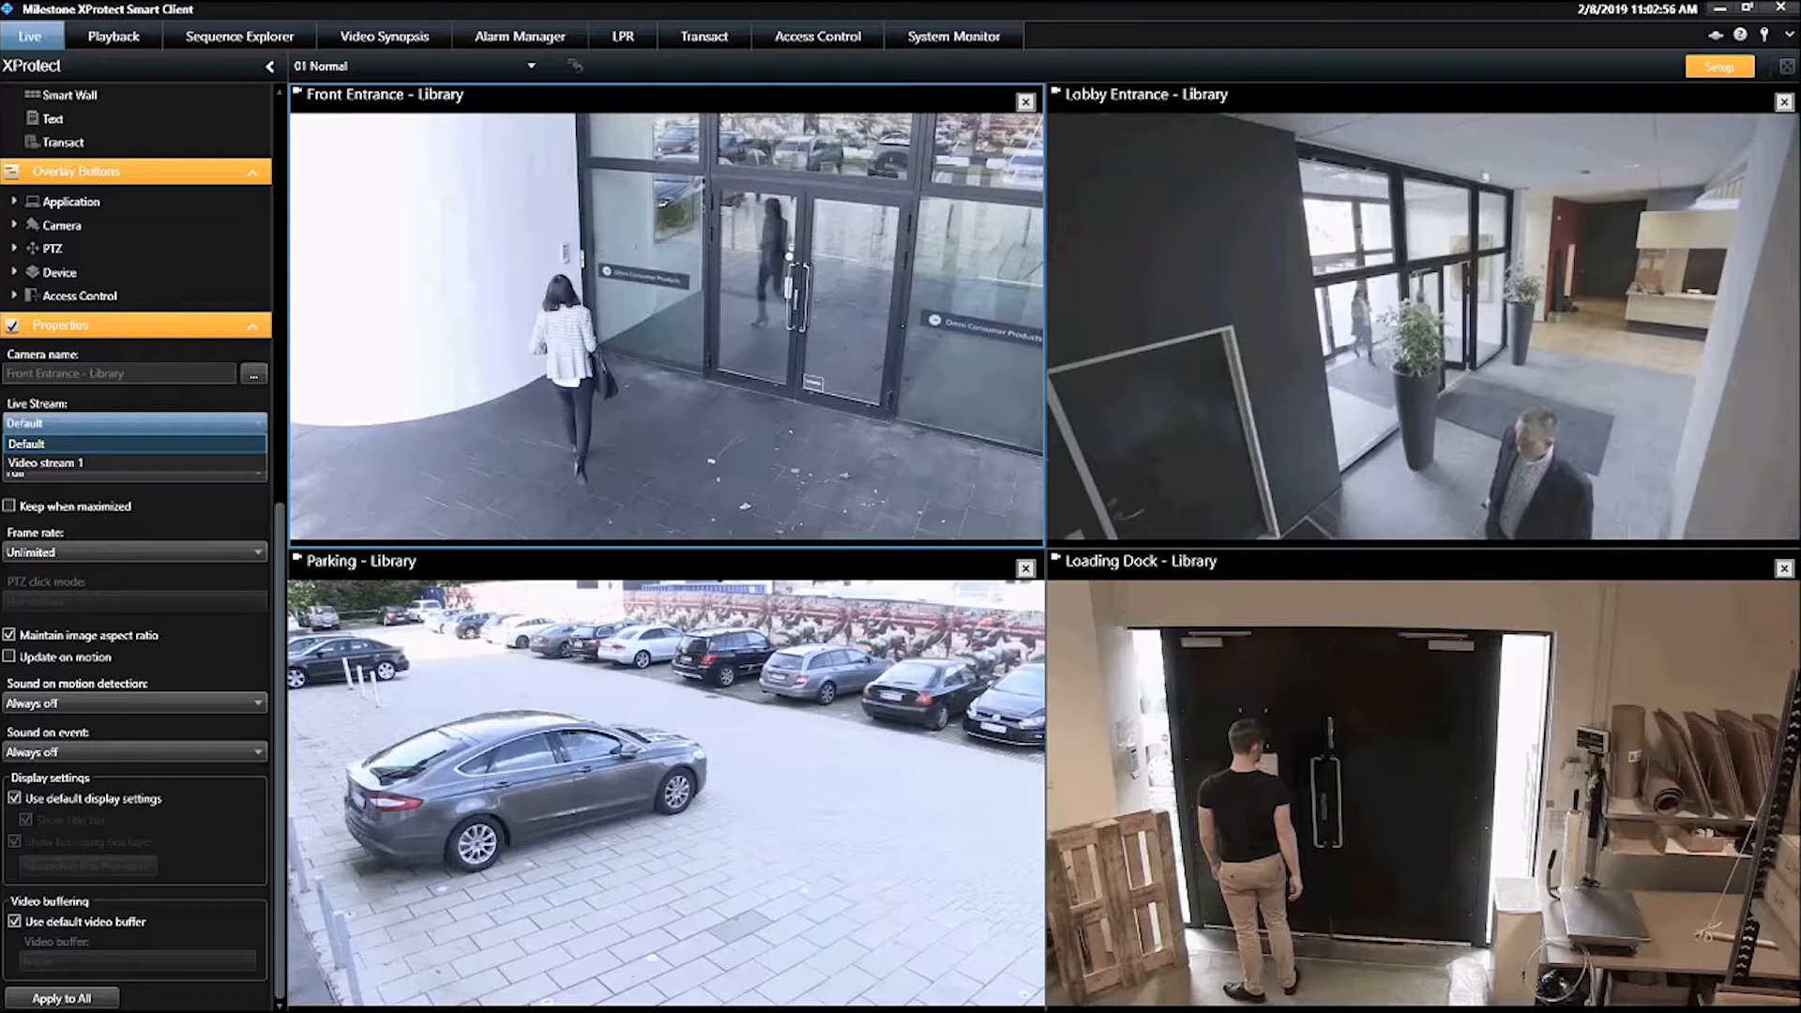
pyautogui.click(84, 399)
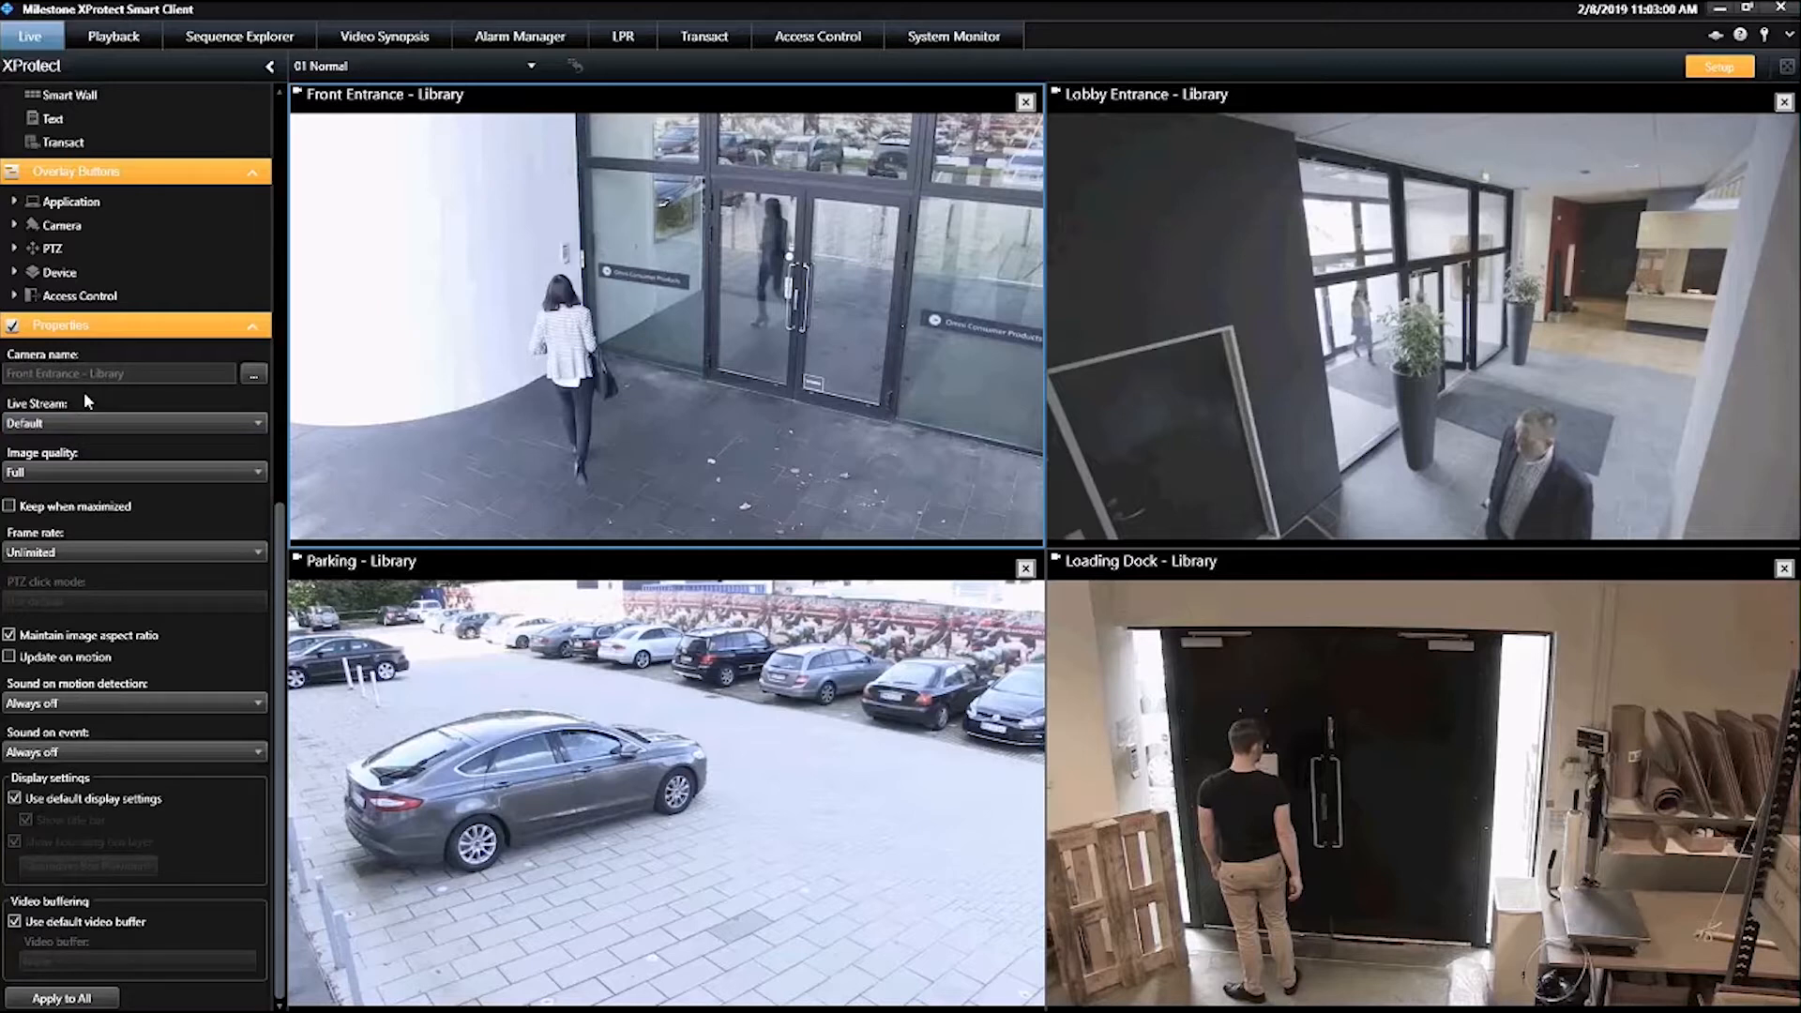
pyautogui.click(114, 425)
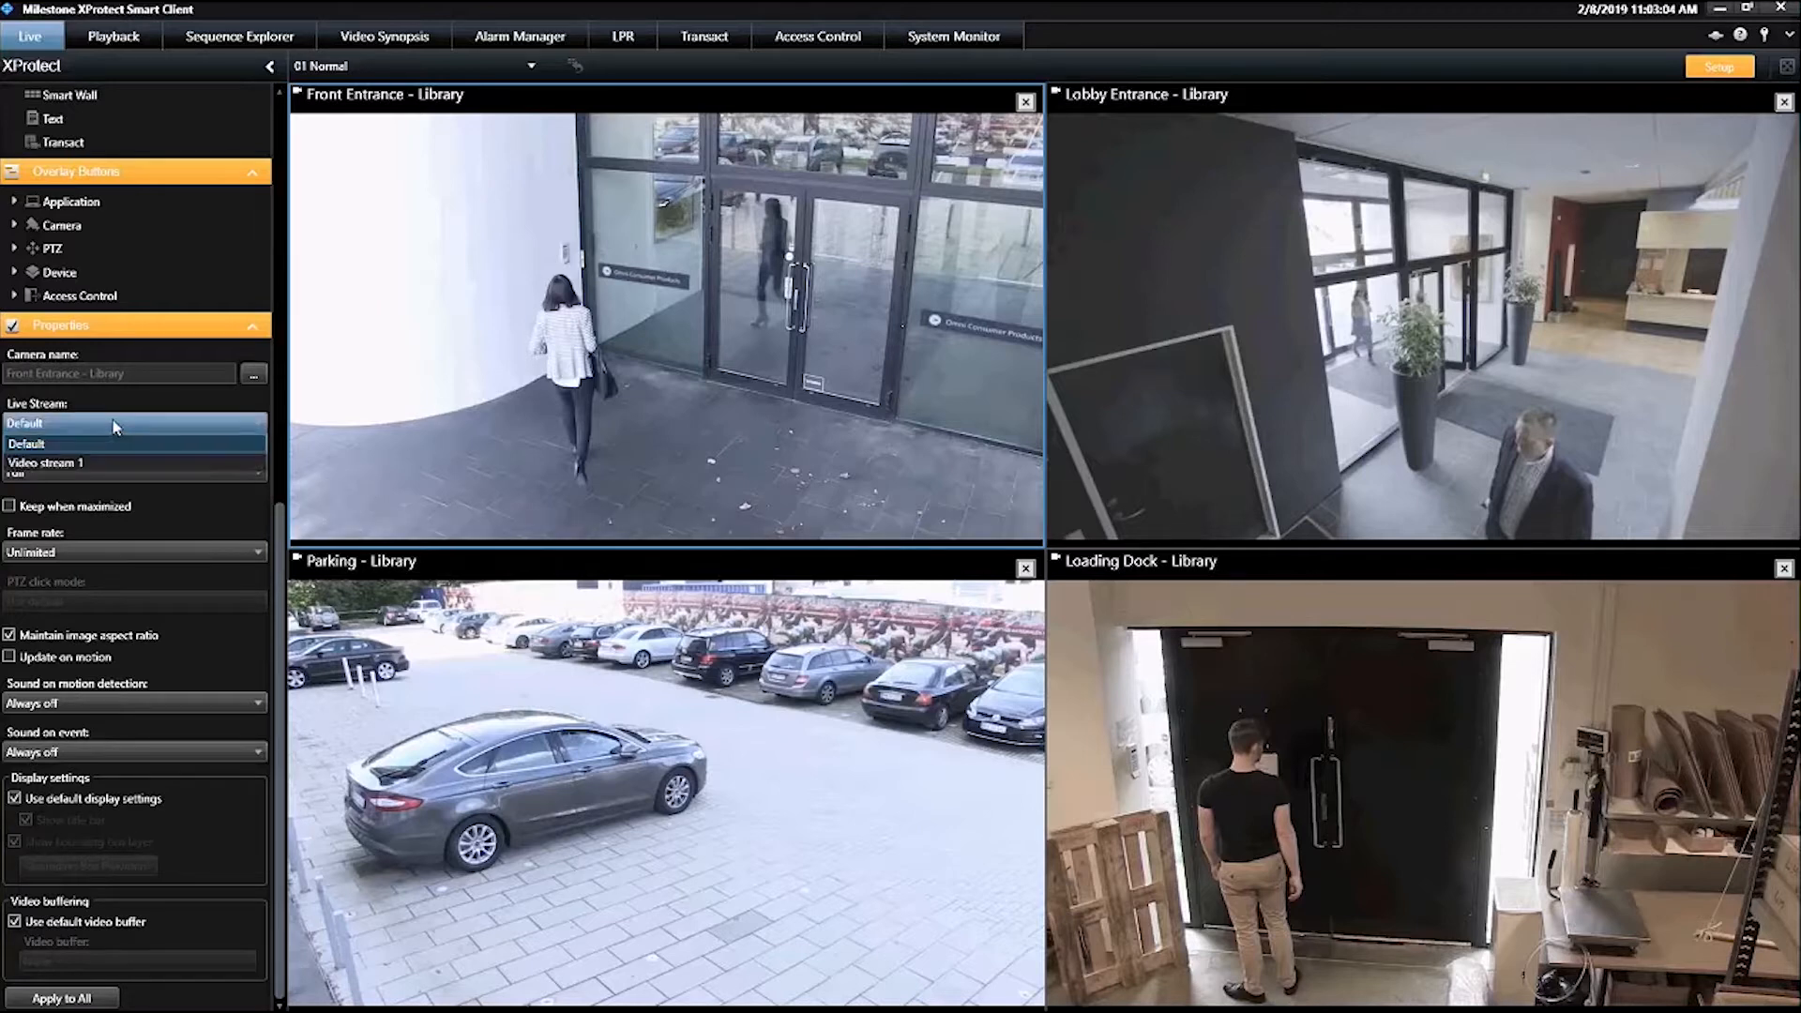
pyautogui.click(116, 397)
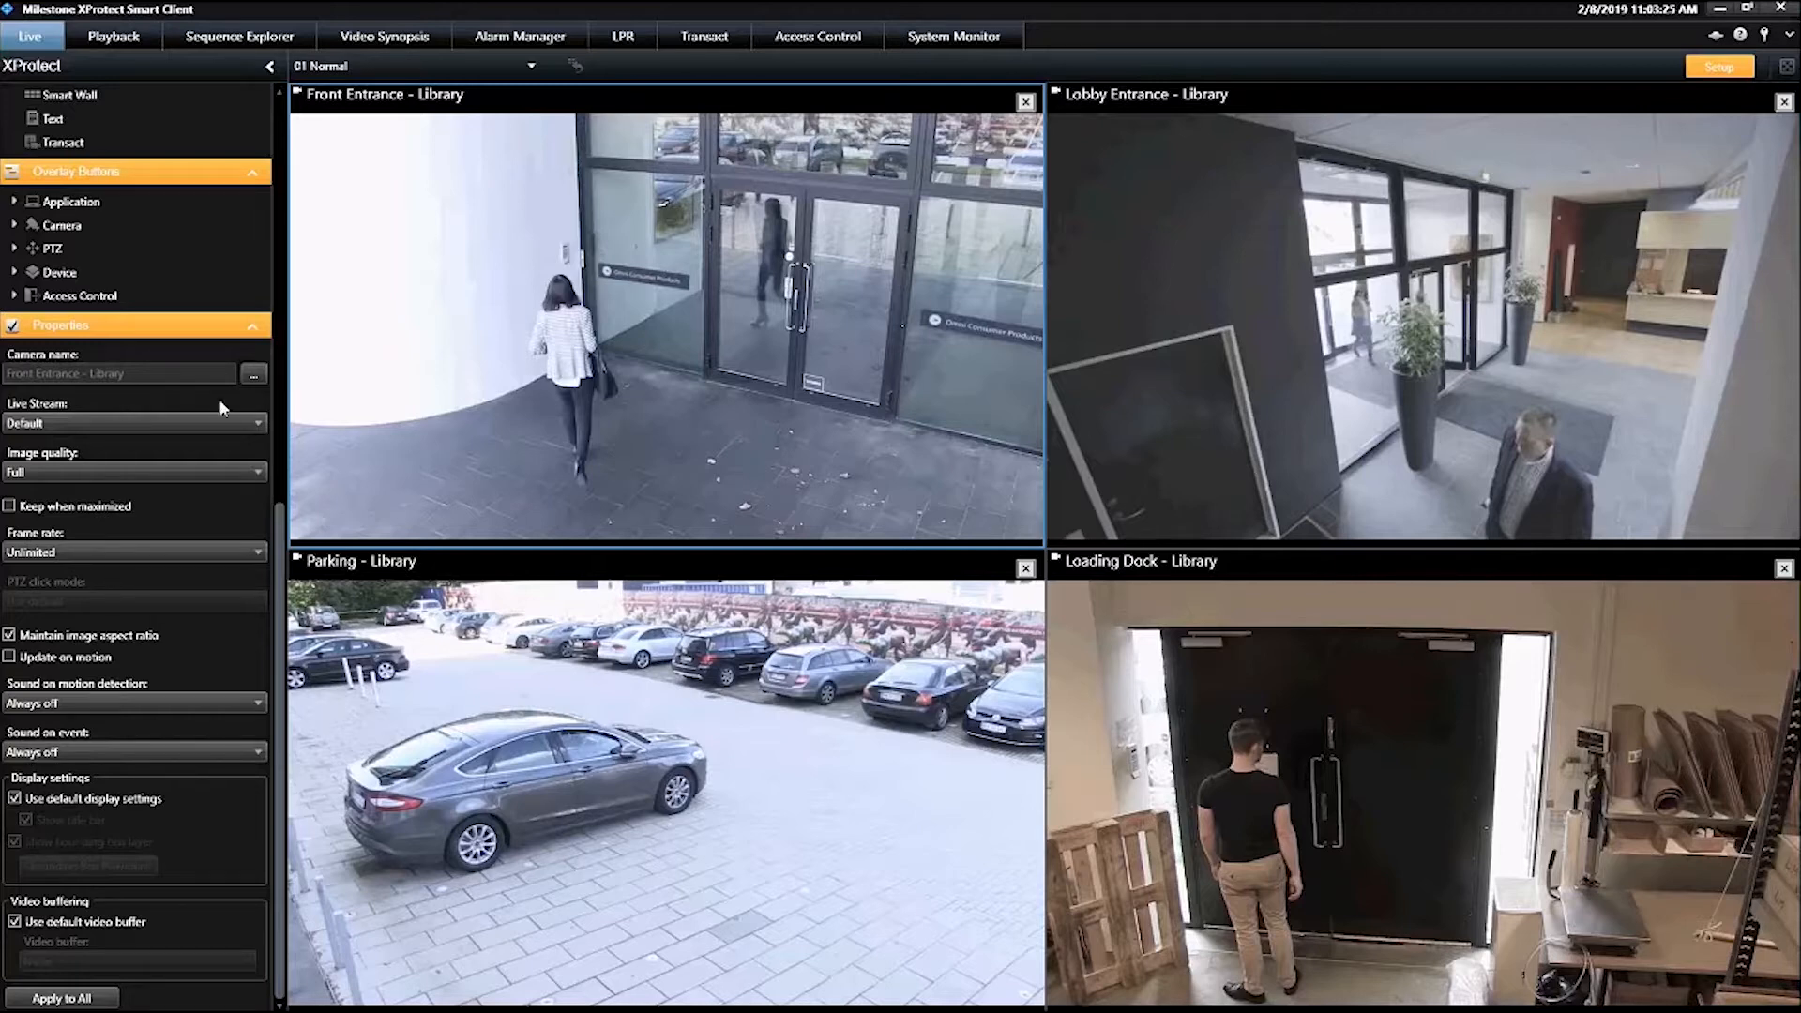
# Leave setup mode and choose the Default live stream for the Front Entrance camera directly in the live view
pyautogui.click(1735, 72)
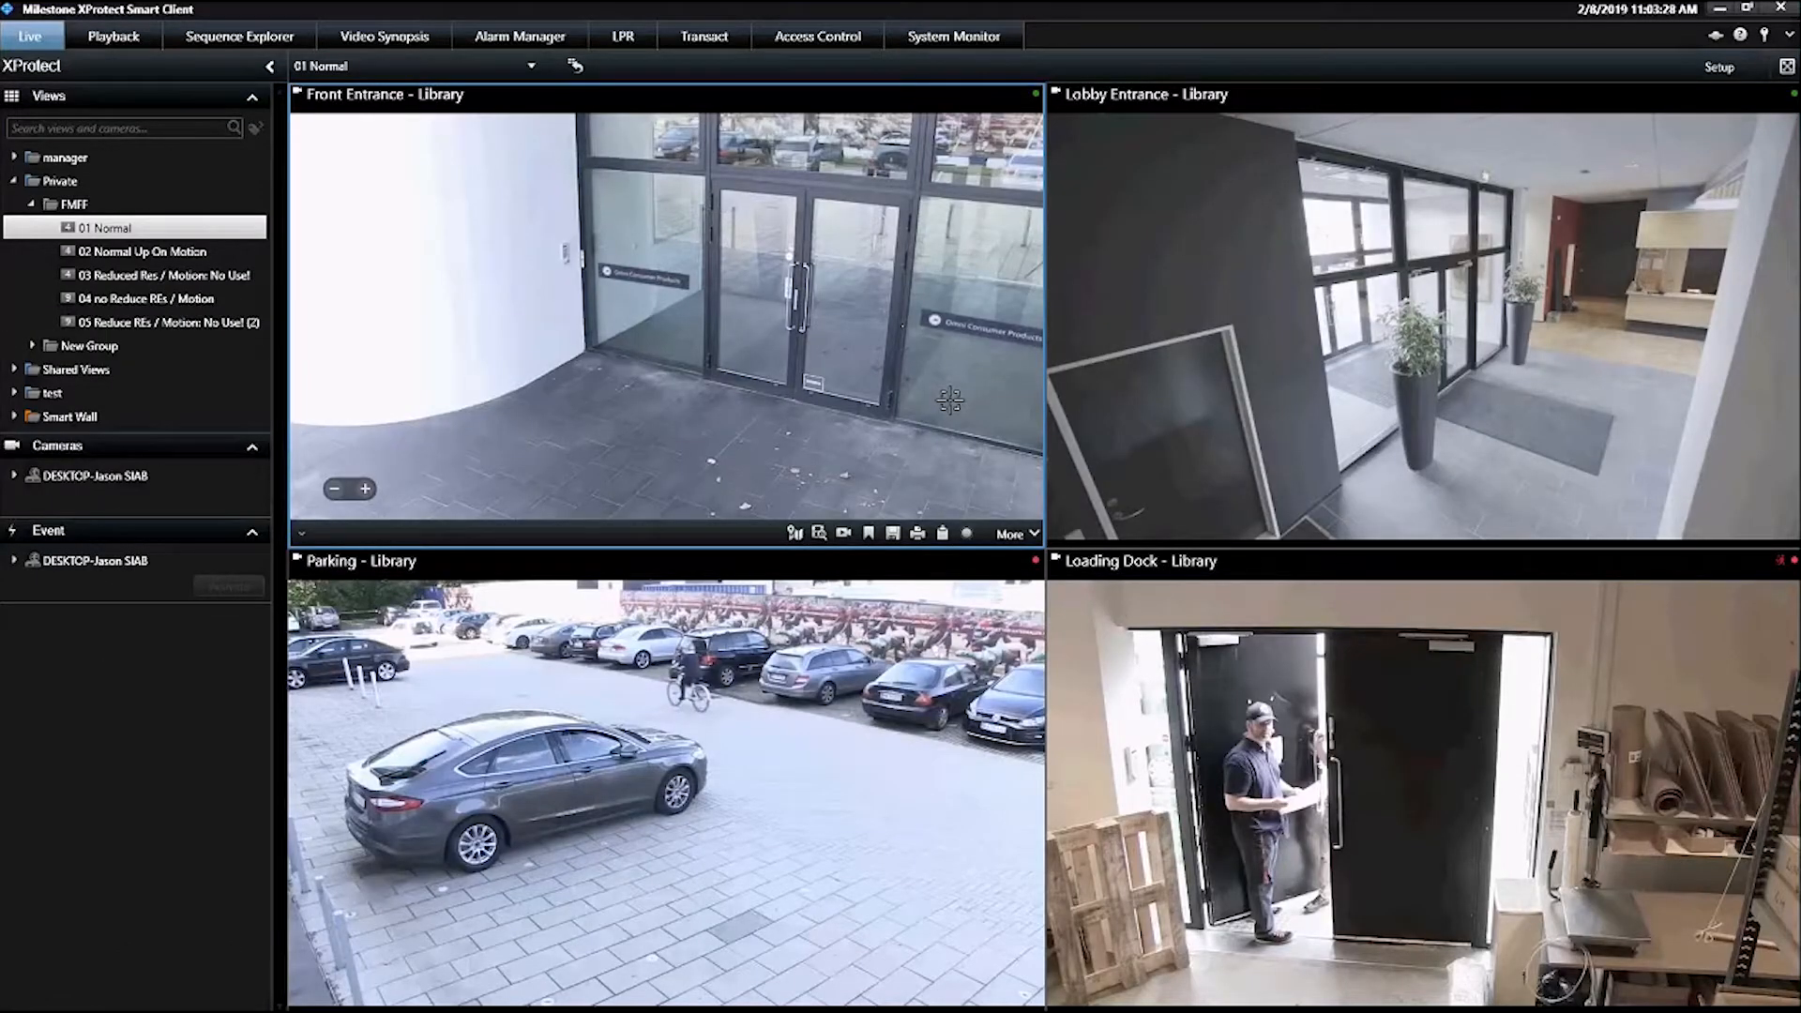
pyautogui.click(1032, 534)
pyautogui.moveTo(1126, 582)
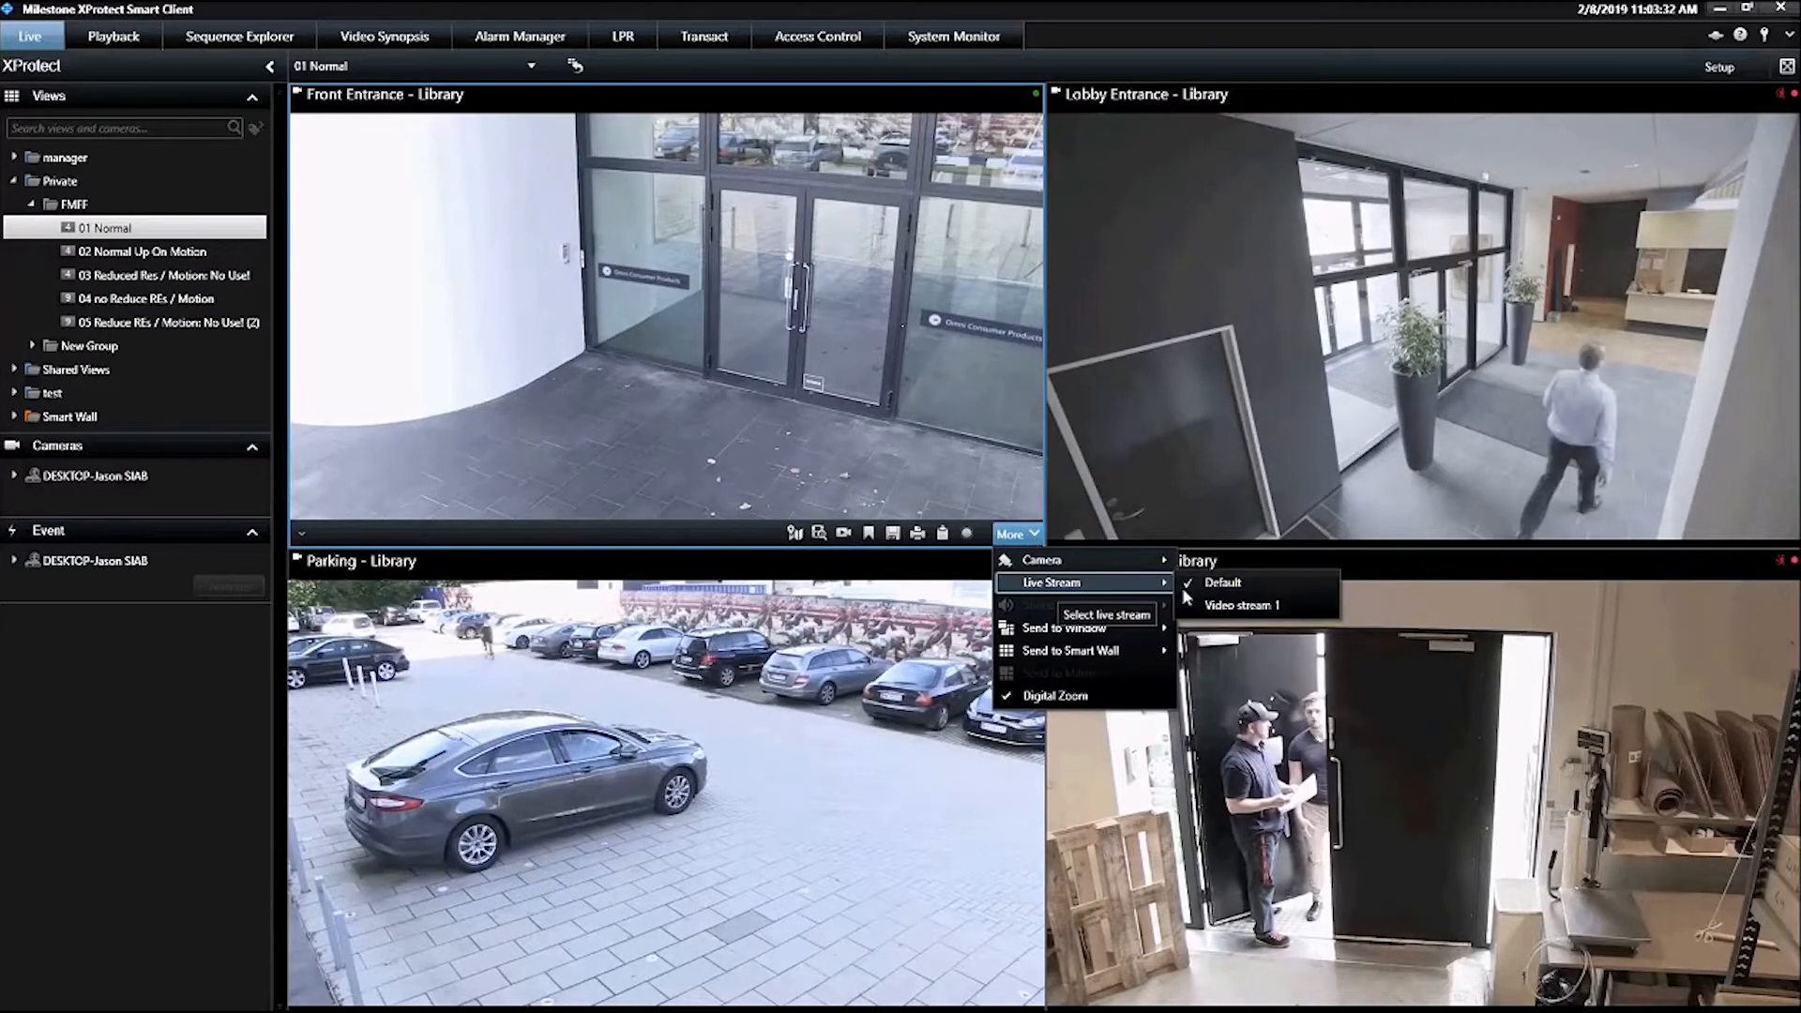
pyautogui.click(1299, 575)
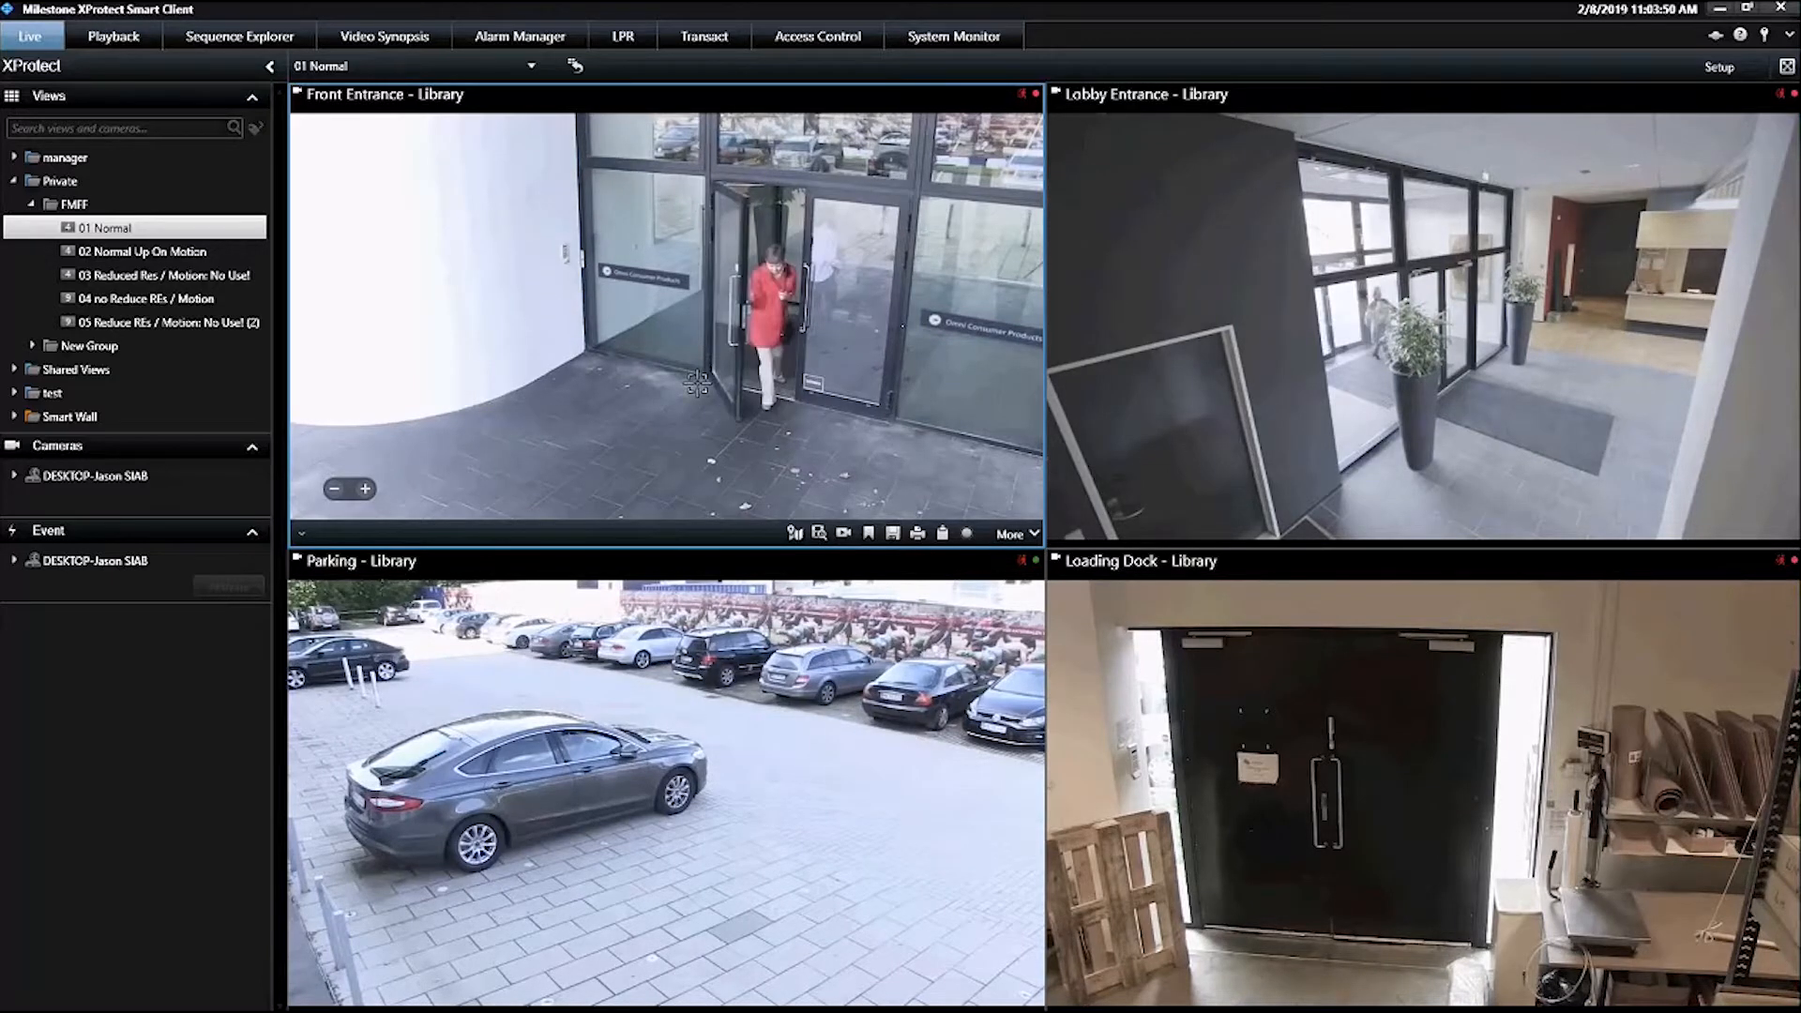
# In setup mode, check the update-on-motion property of the Front Entrance and Lobby Entrance cameras in 02 Normal Up On Motion, then return to live viewing
pyautogui.moveTo(1636, 122)
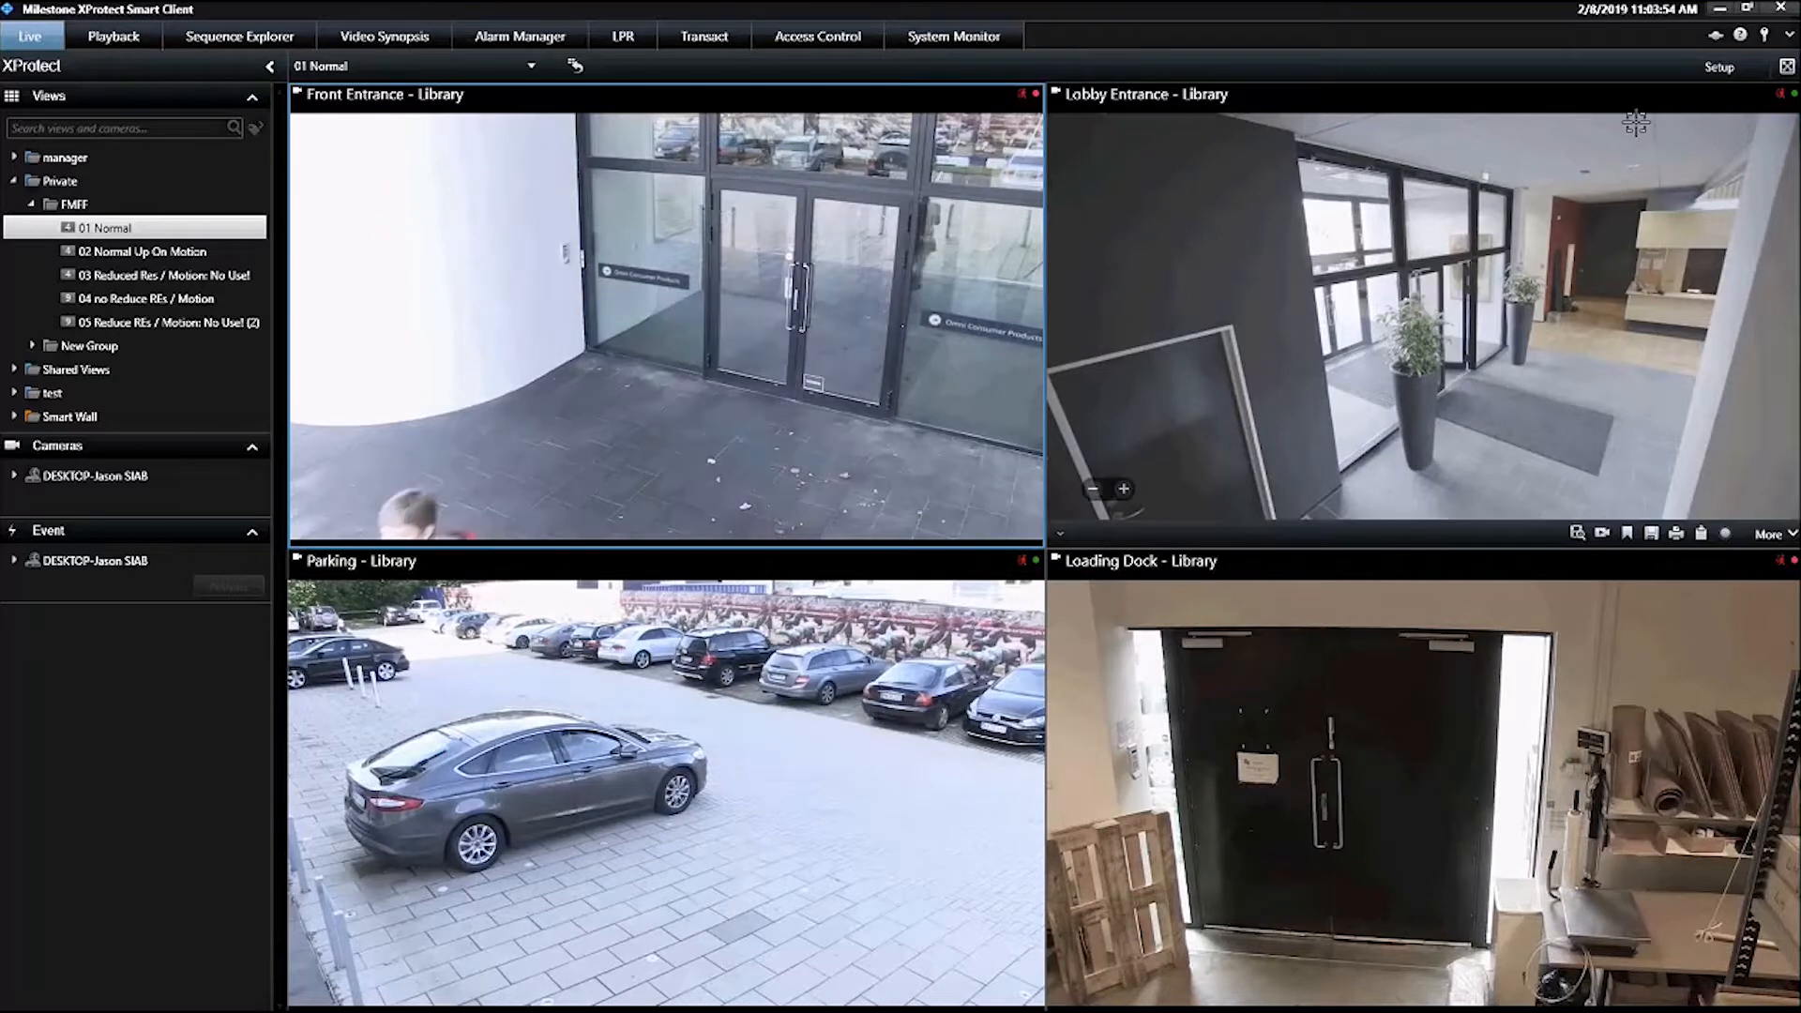
pyautogui.click(1730, 69)
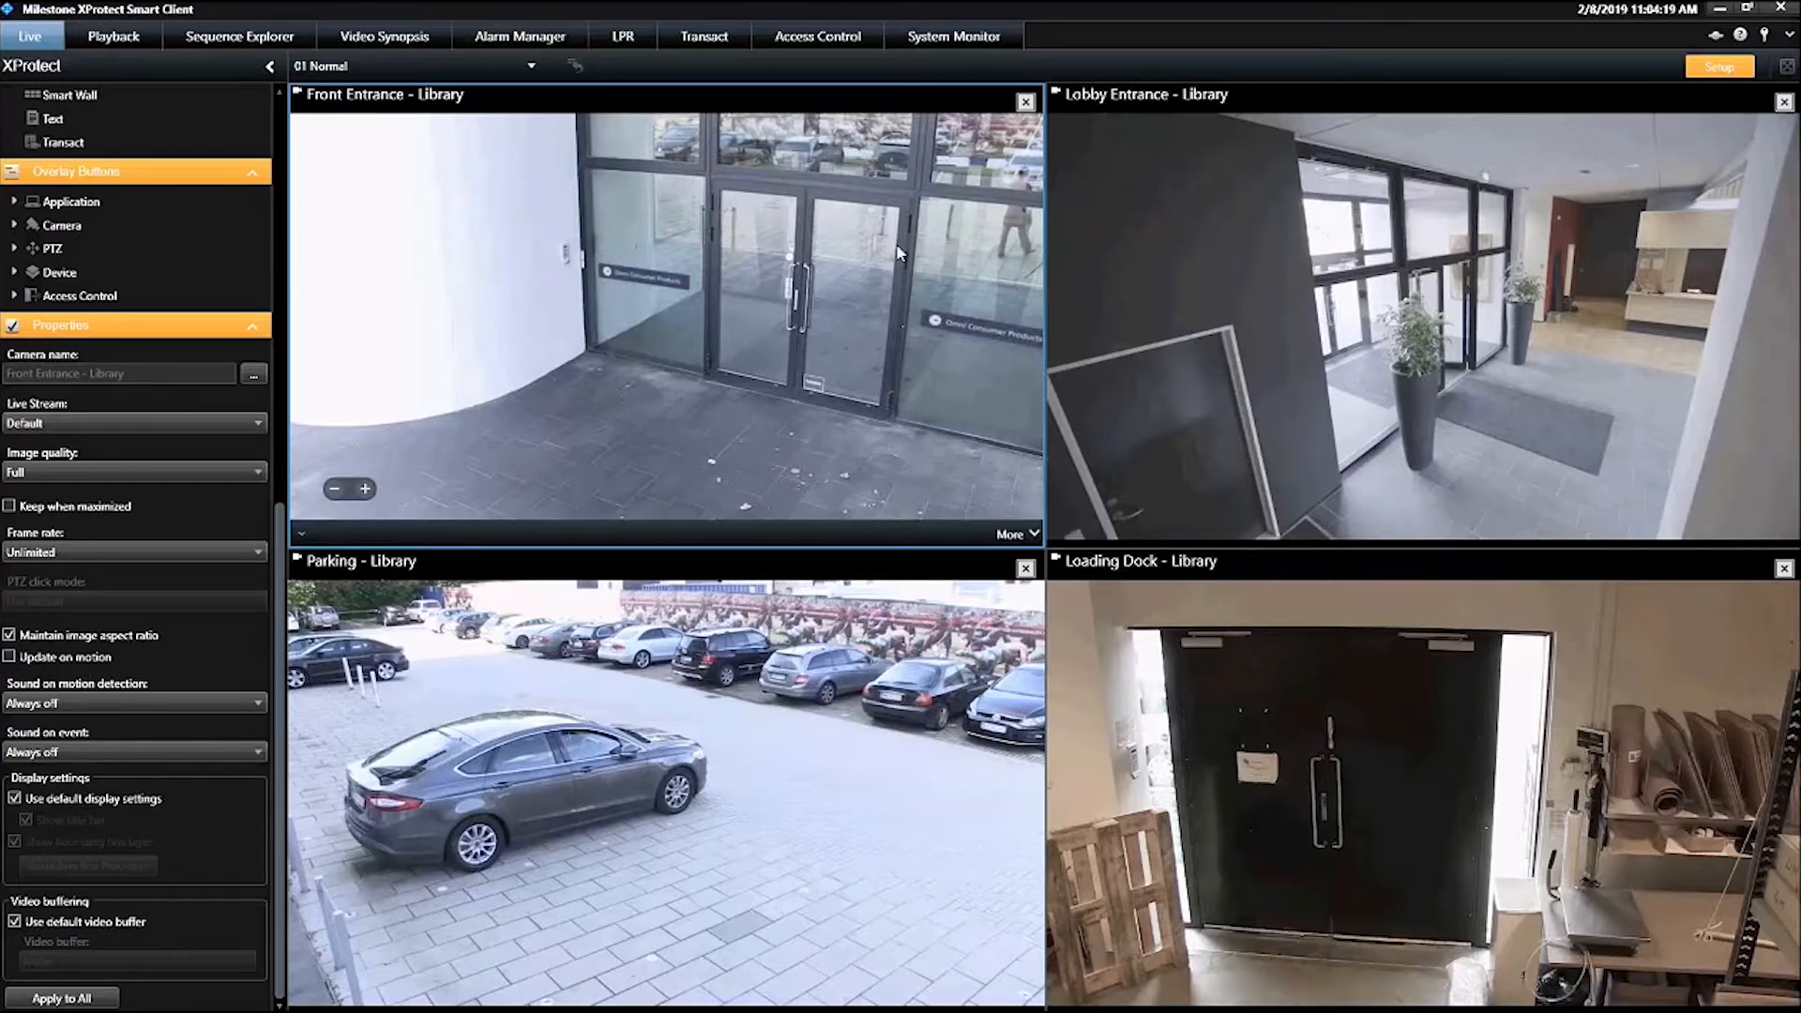
pyautogui.scroll(10, 165, 249)
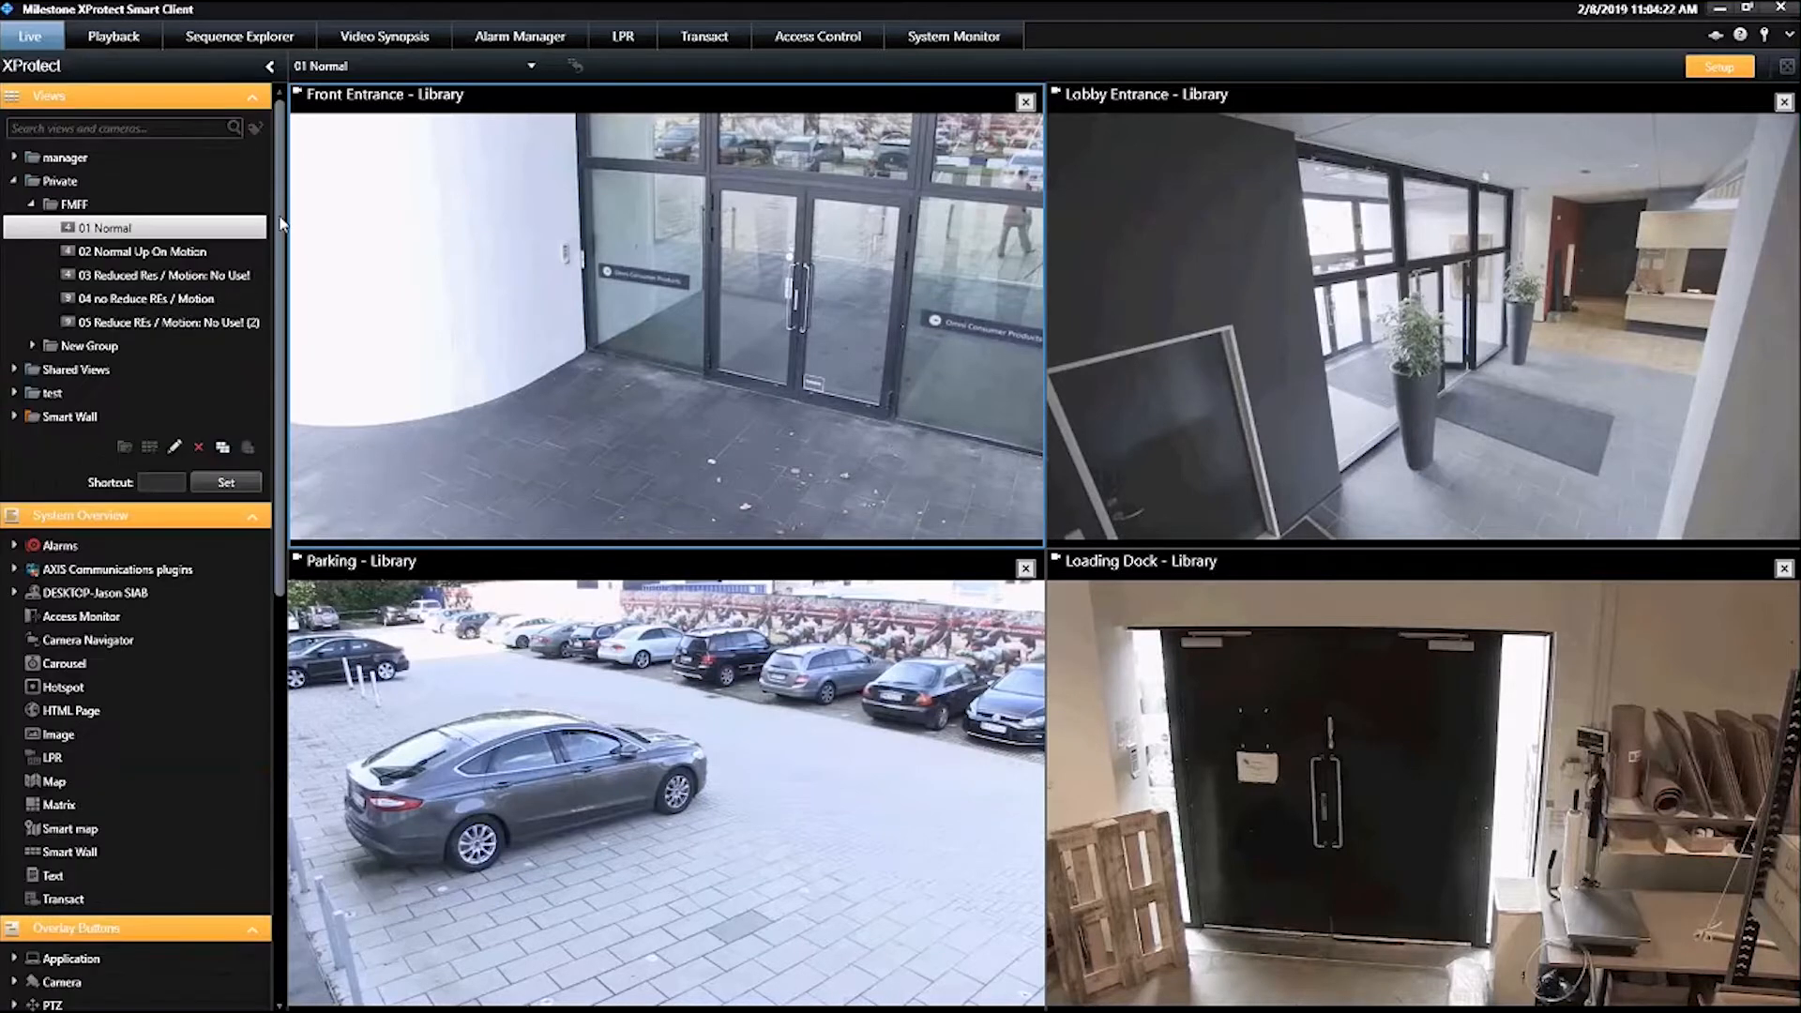
pyautogui.click(165, 251)
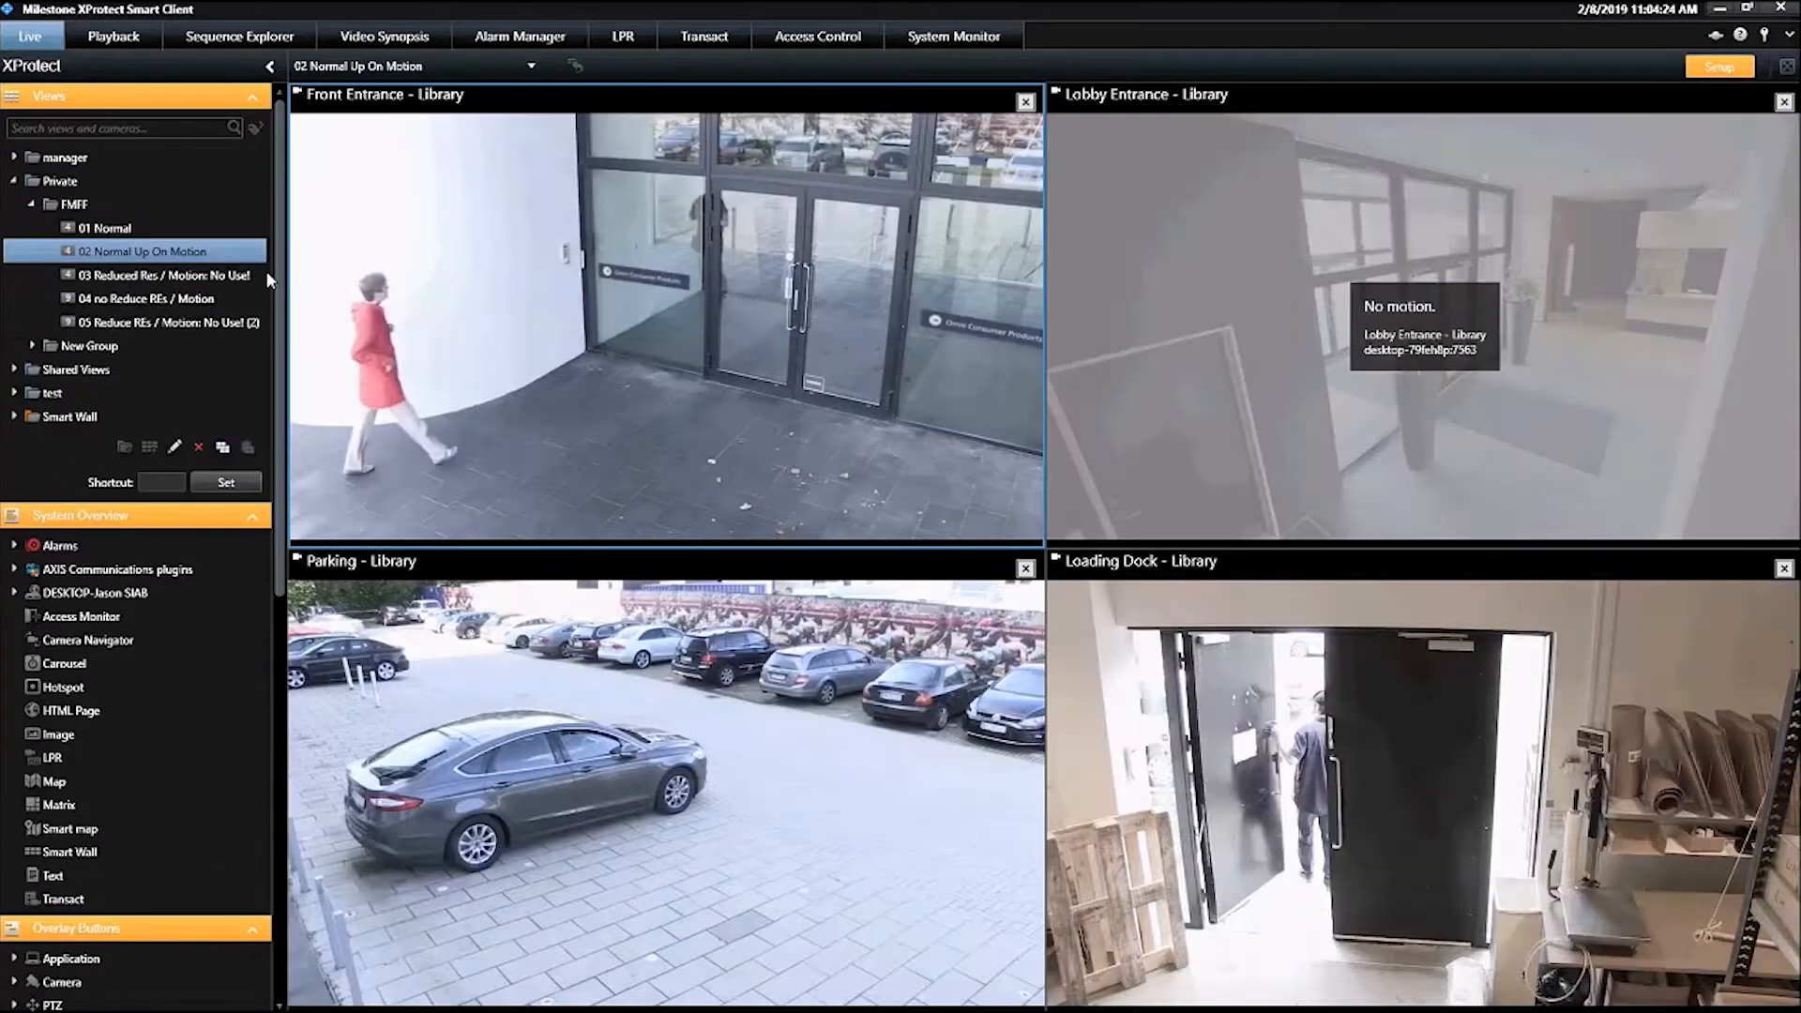
pyautogui.scroll(-10, 266, 270)
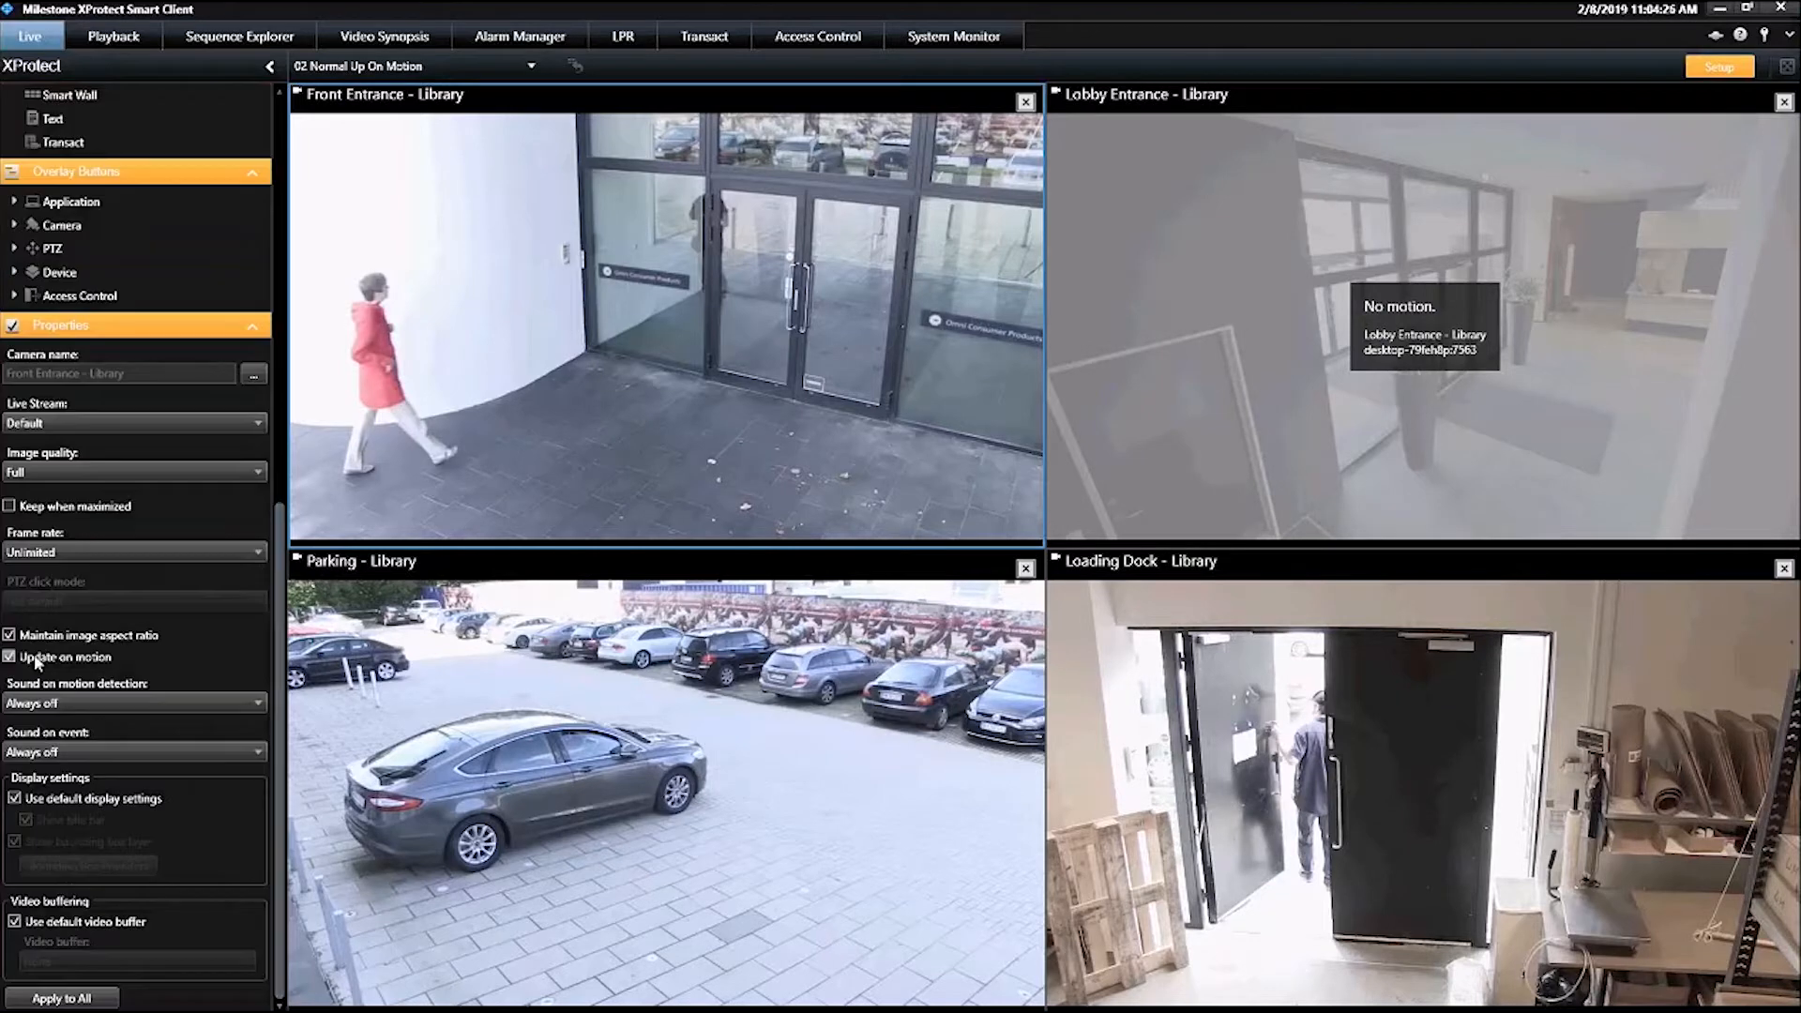
pyautogui.click(1200, 290)
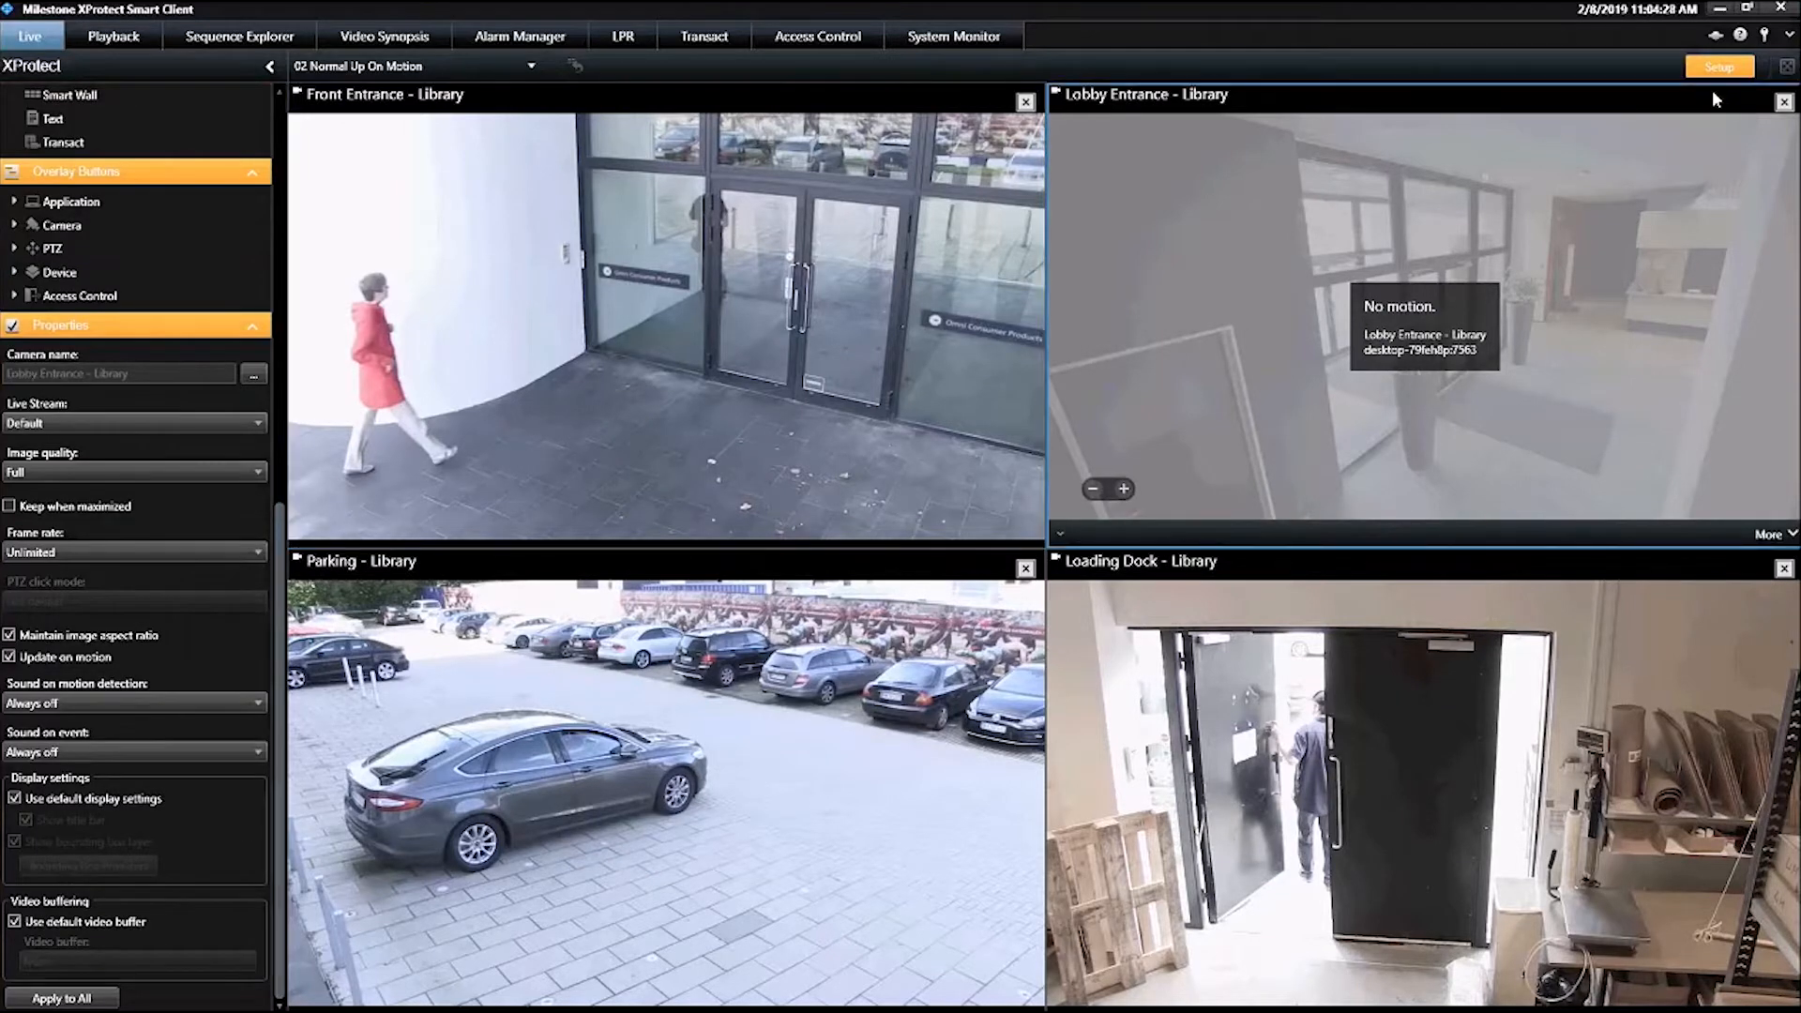
pyautogui.click(1718, 66)
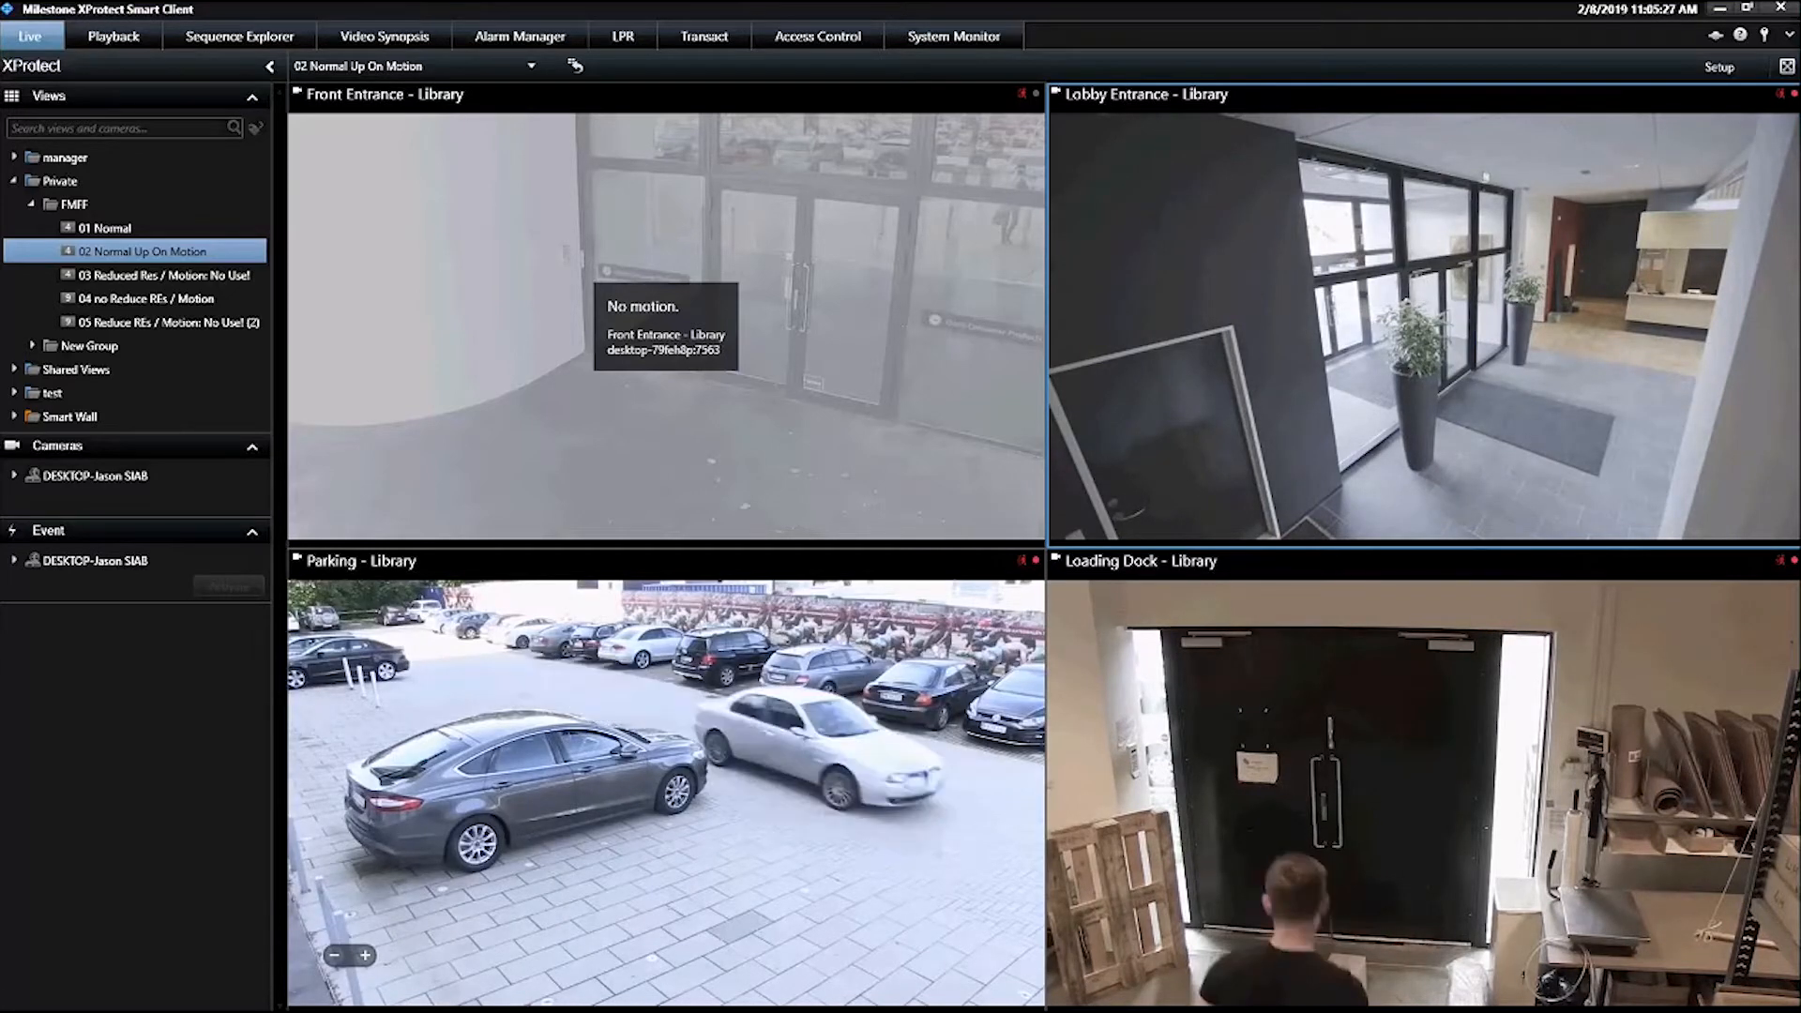
# Open the 04 no Reduce REs / Motion view in setup mode, inspect the Loading Dock, Books Cam A and Front Entrance camera properties, and leave setup
pyautogui.click(1719, 67)
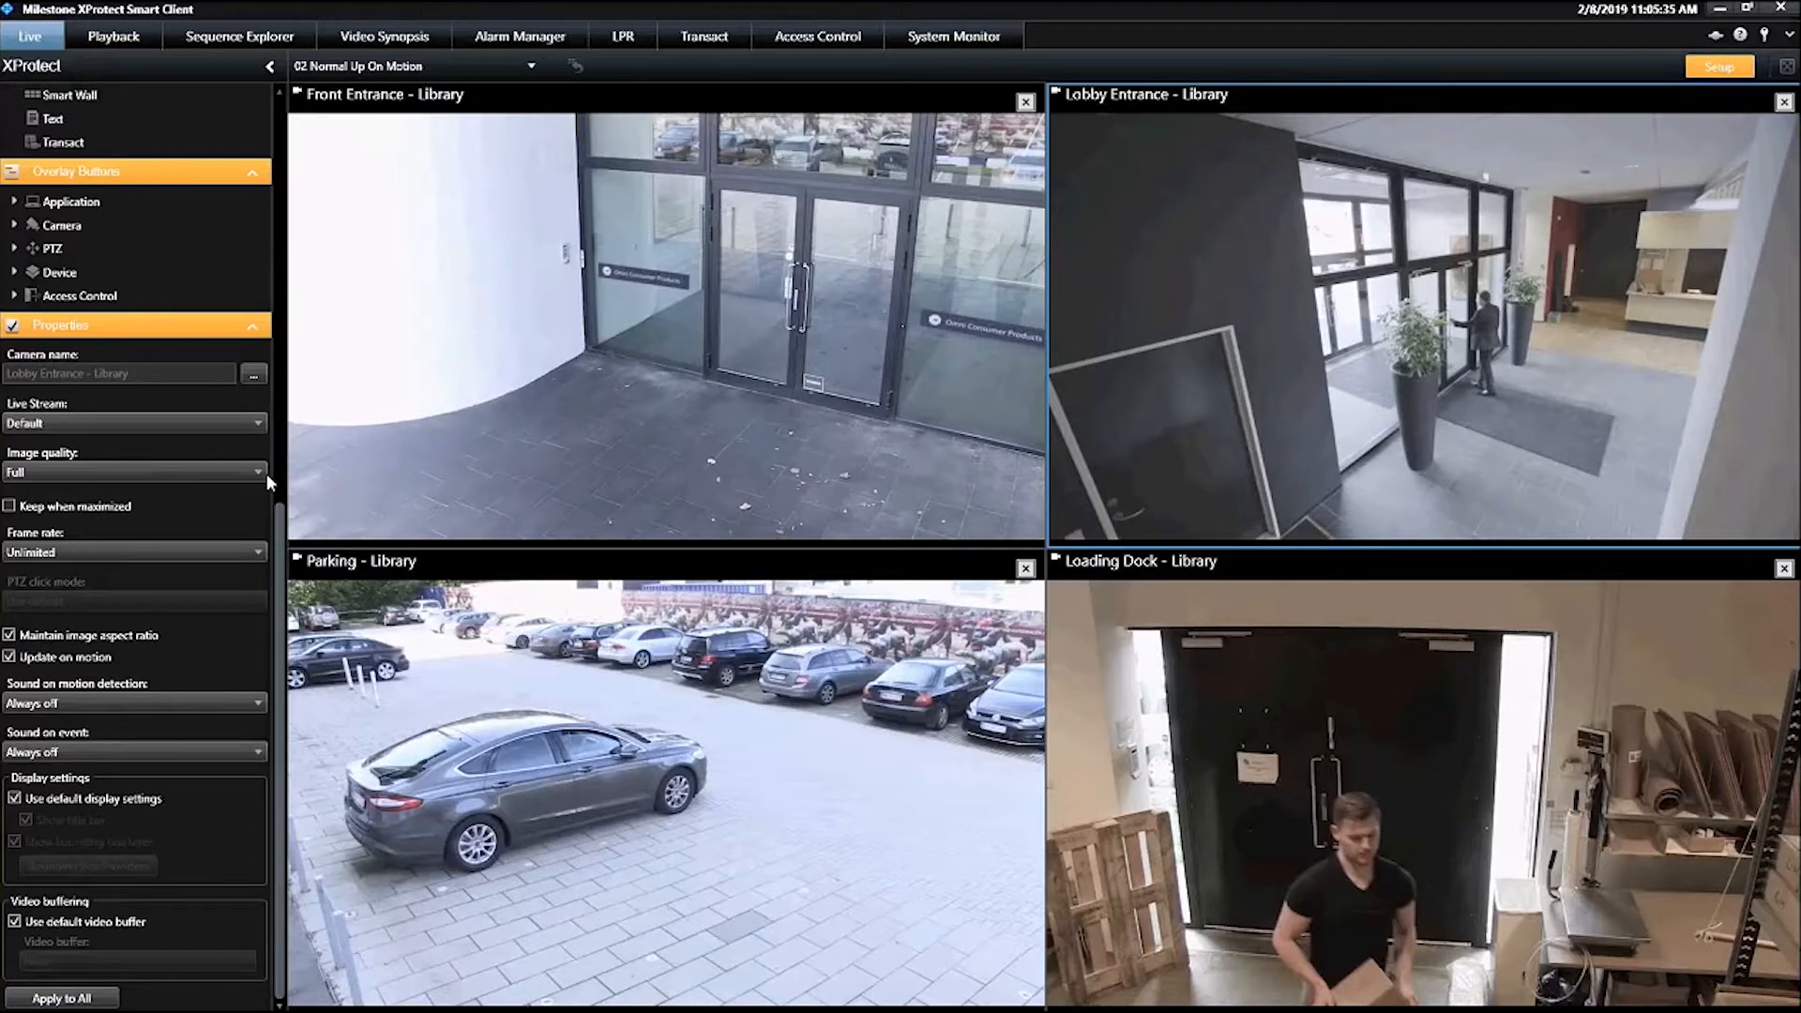
pyautogui.scroll(10, 150, 283)
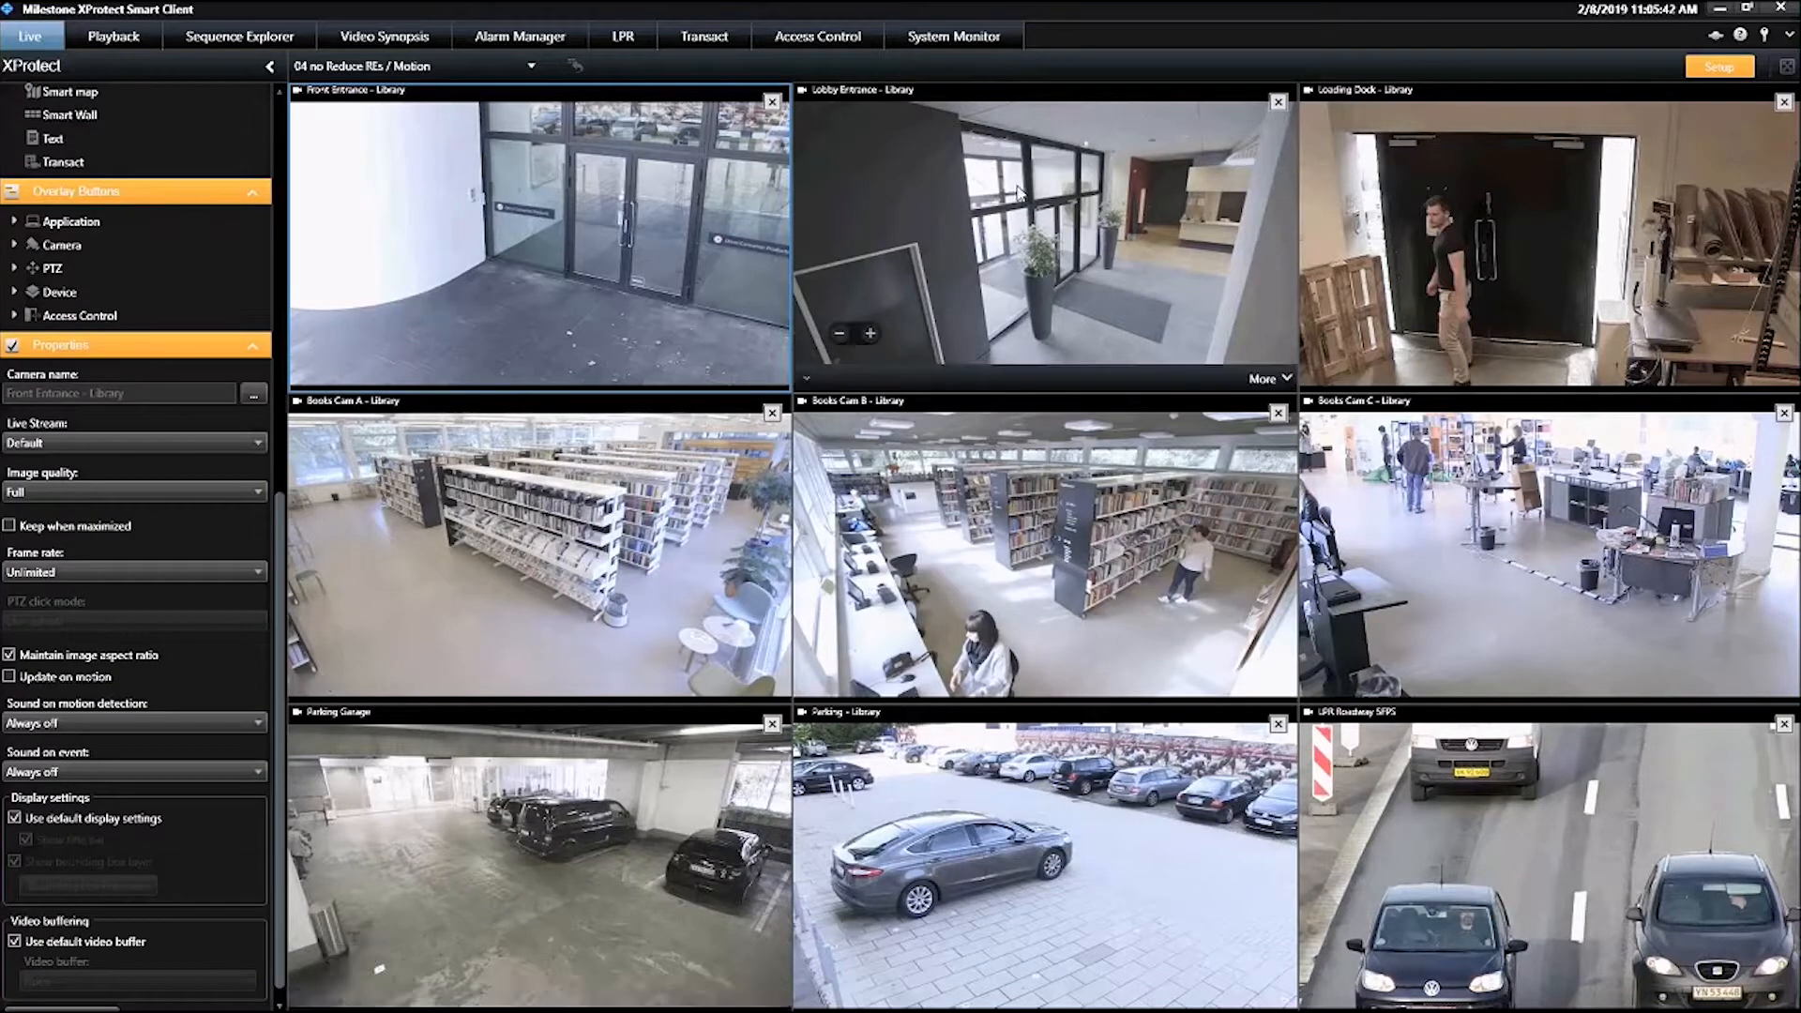
pyautogui.click(1360, 244)
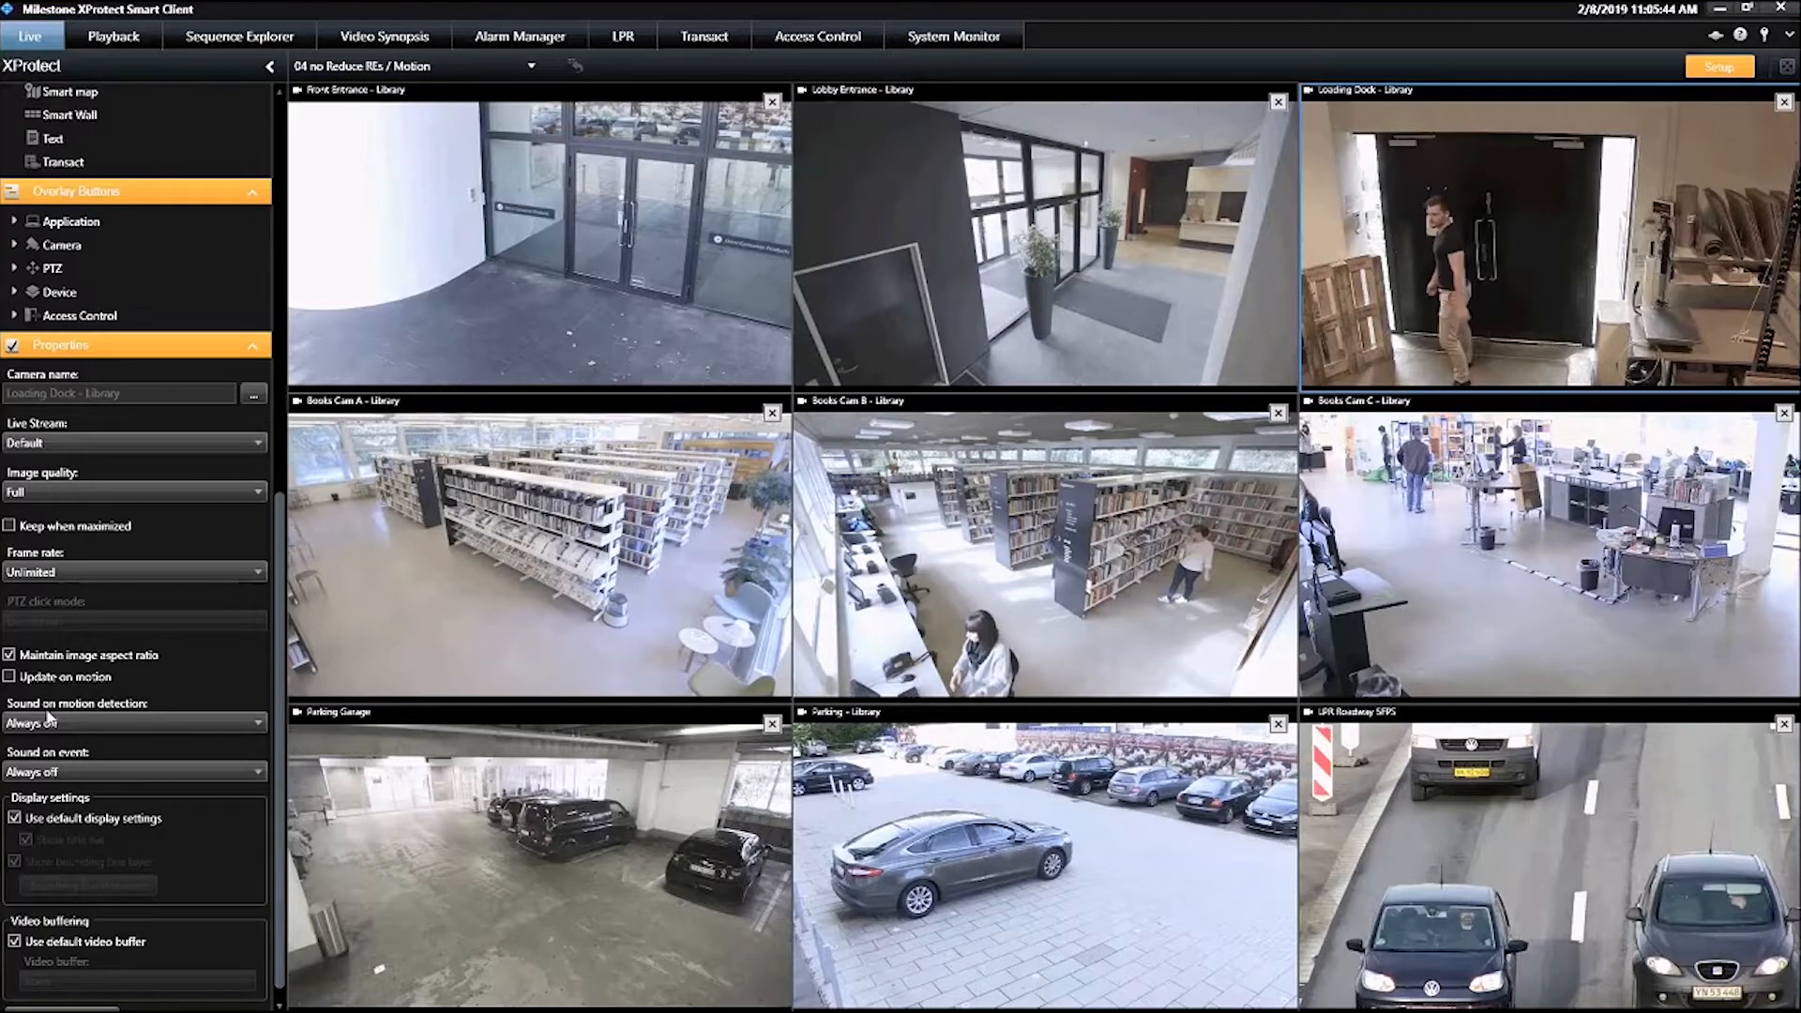
pyautogui.click(540, 595)
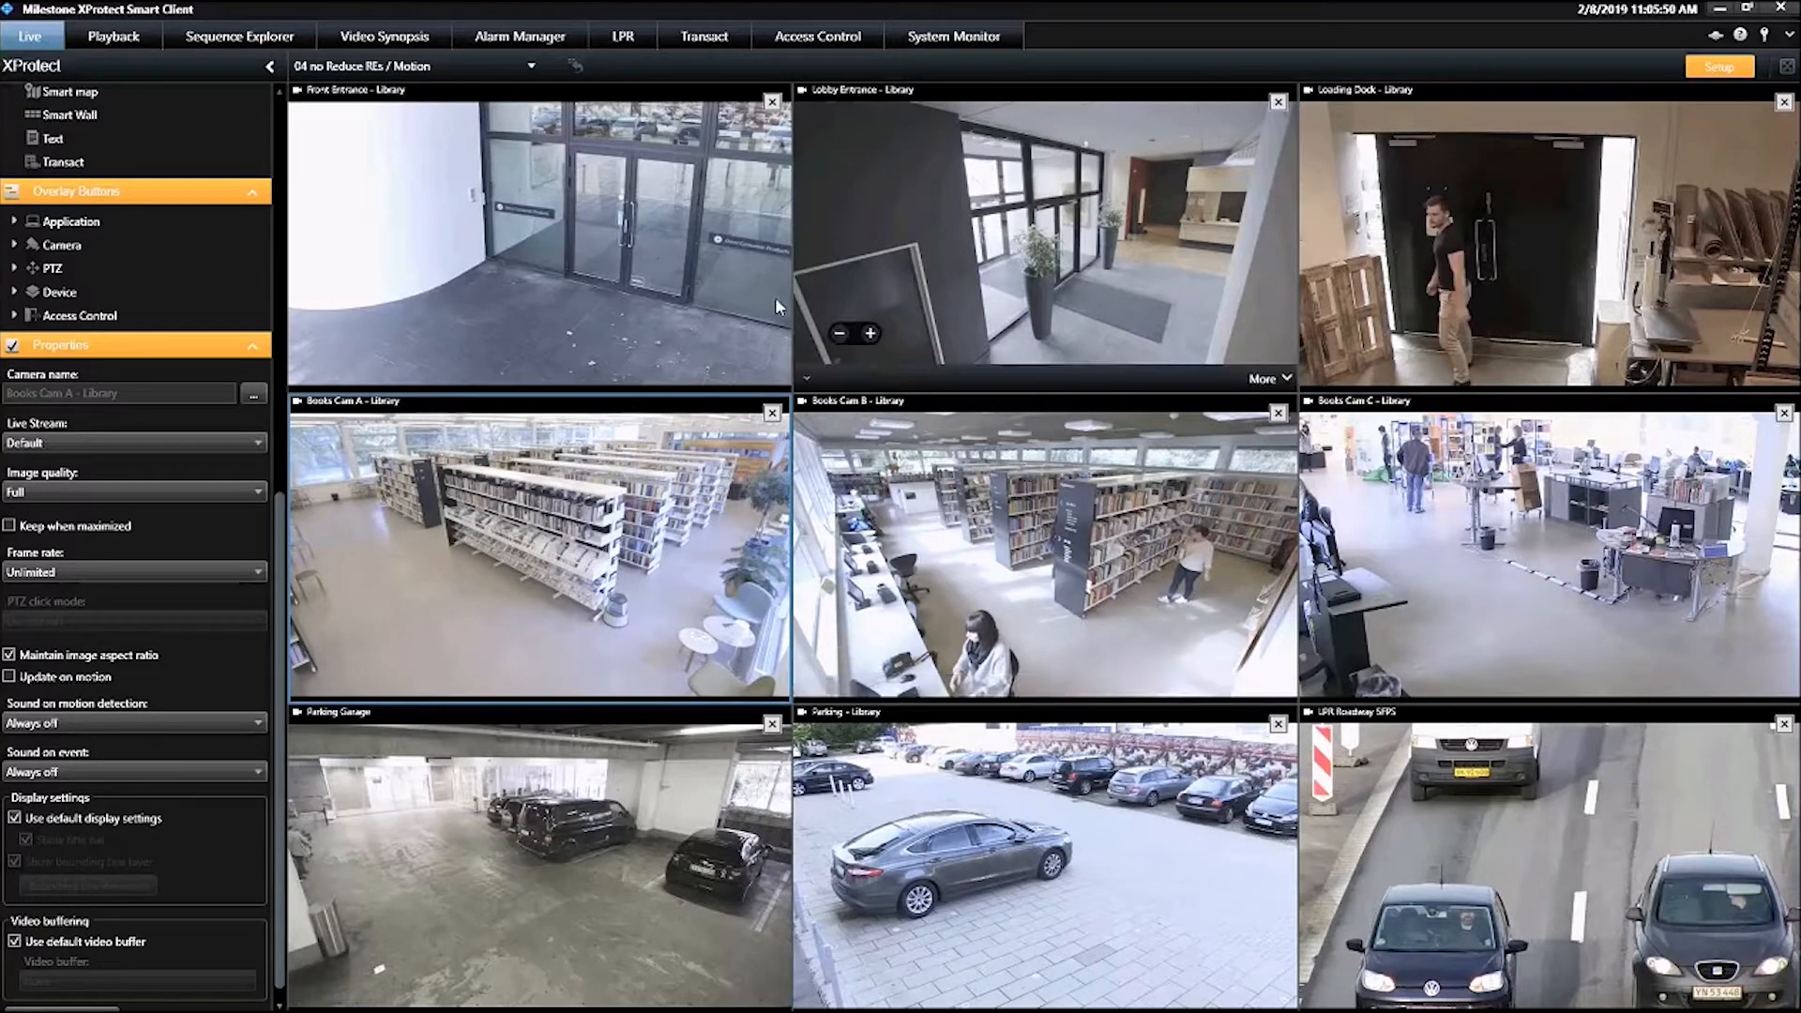
pyautogui.click(583, 222)
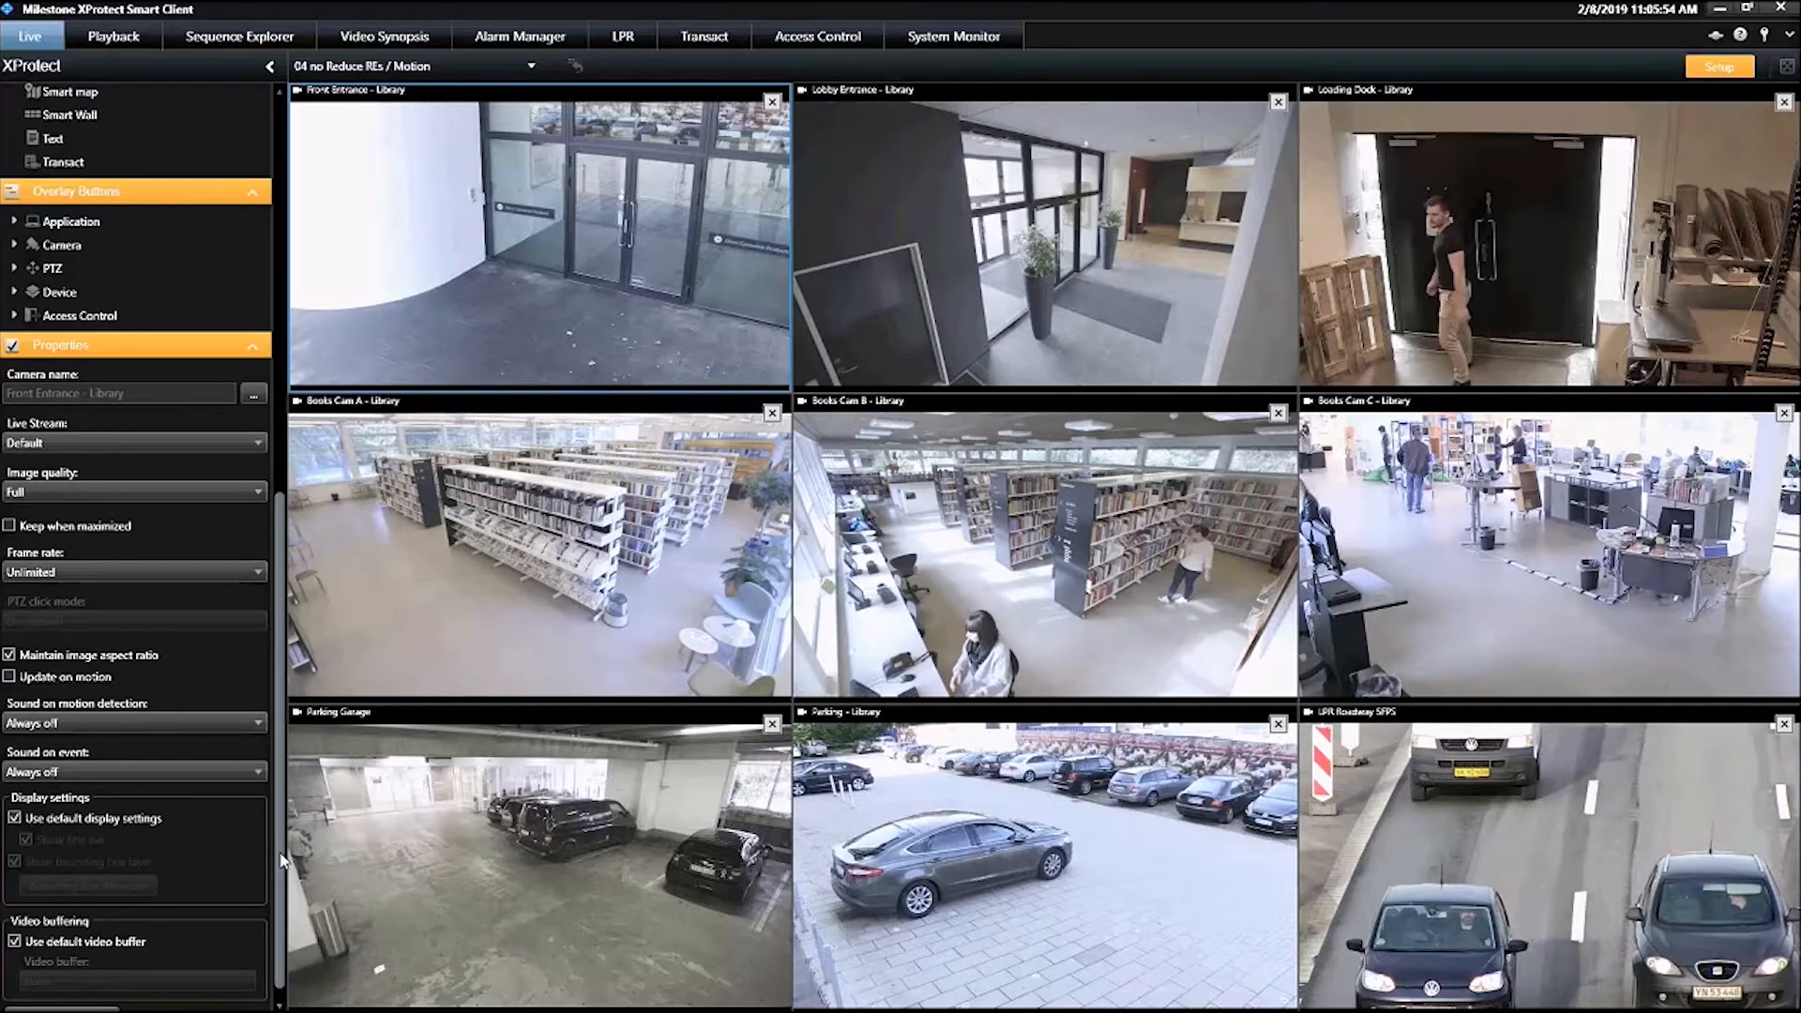
pyautogui.scroll(-1, 281, 858)
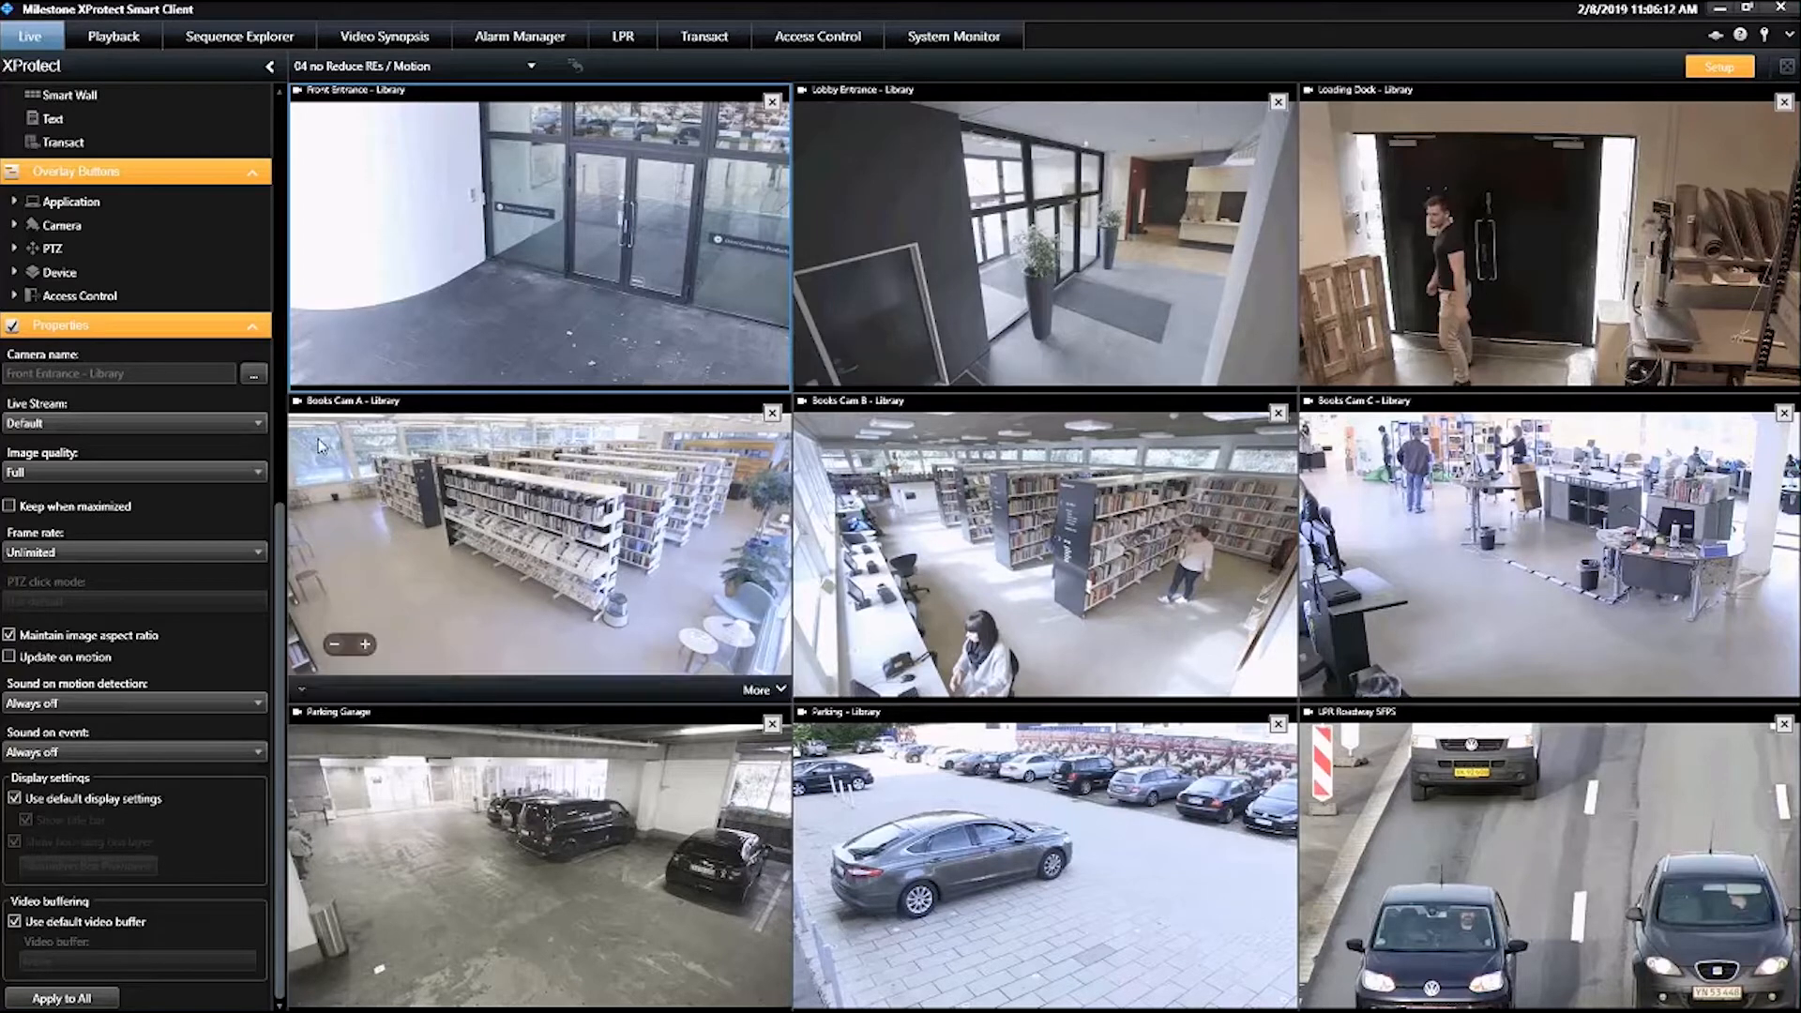
pyautogui.scroll(10, 187, 563)
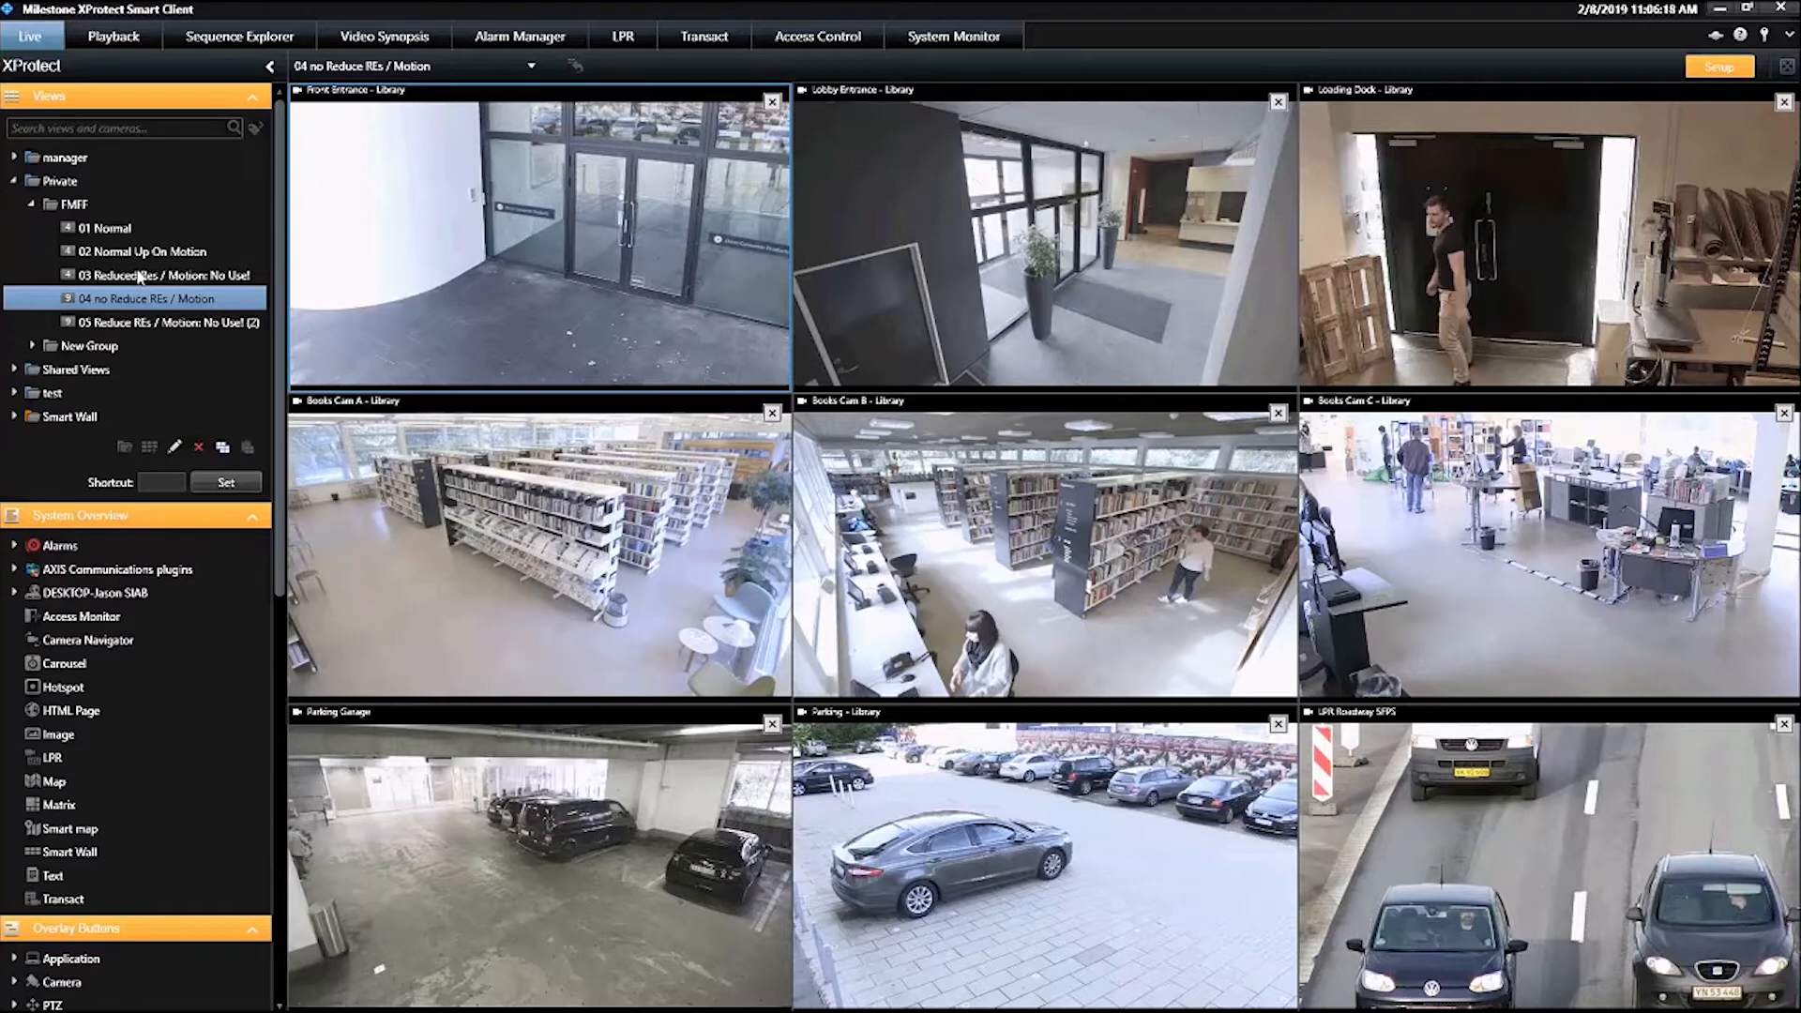
pyautogui.click(1694, 75)
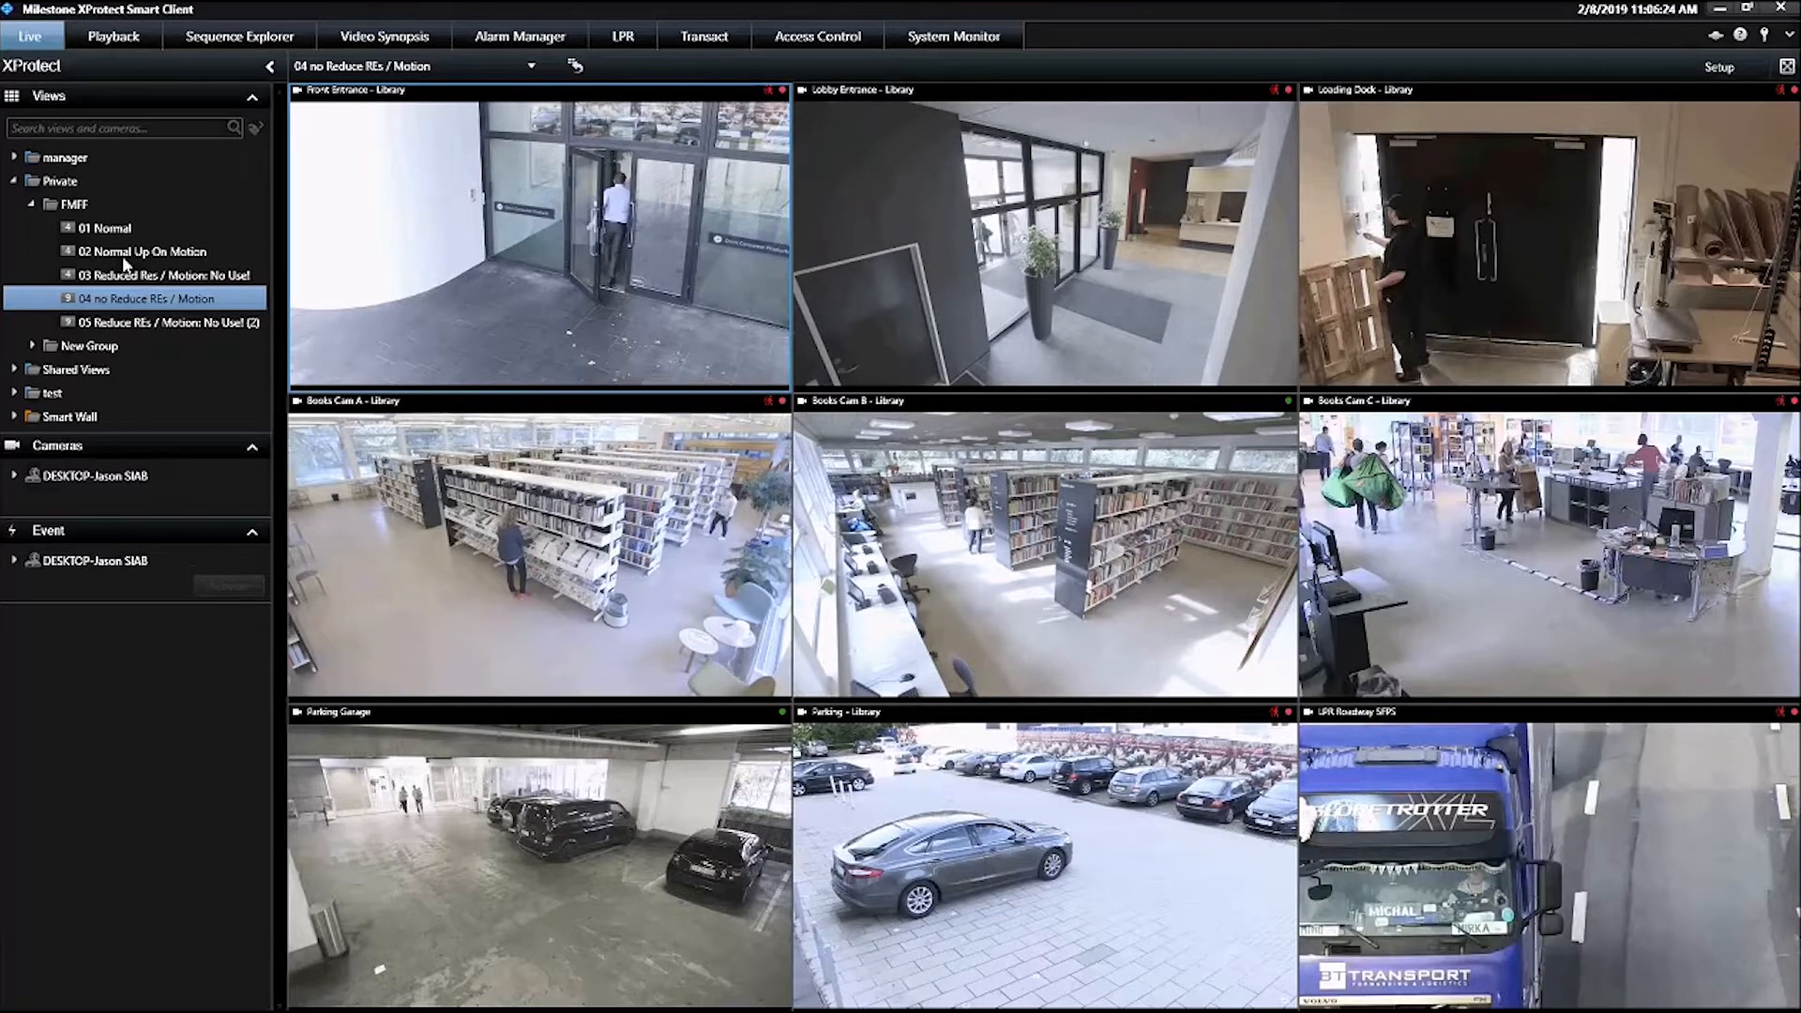
# Compare the live views 01 Normal and 02 Normal Up On Motion by alternating between them, finishing on 02 Normal Up On Motion
pyautogui.click(122, 253)
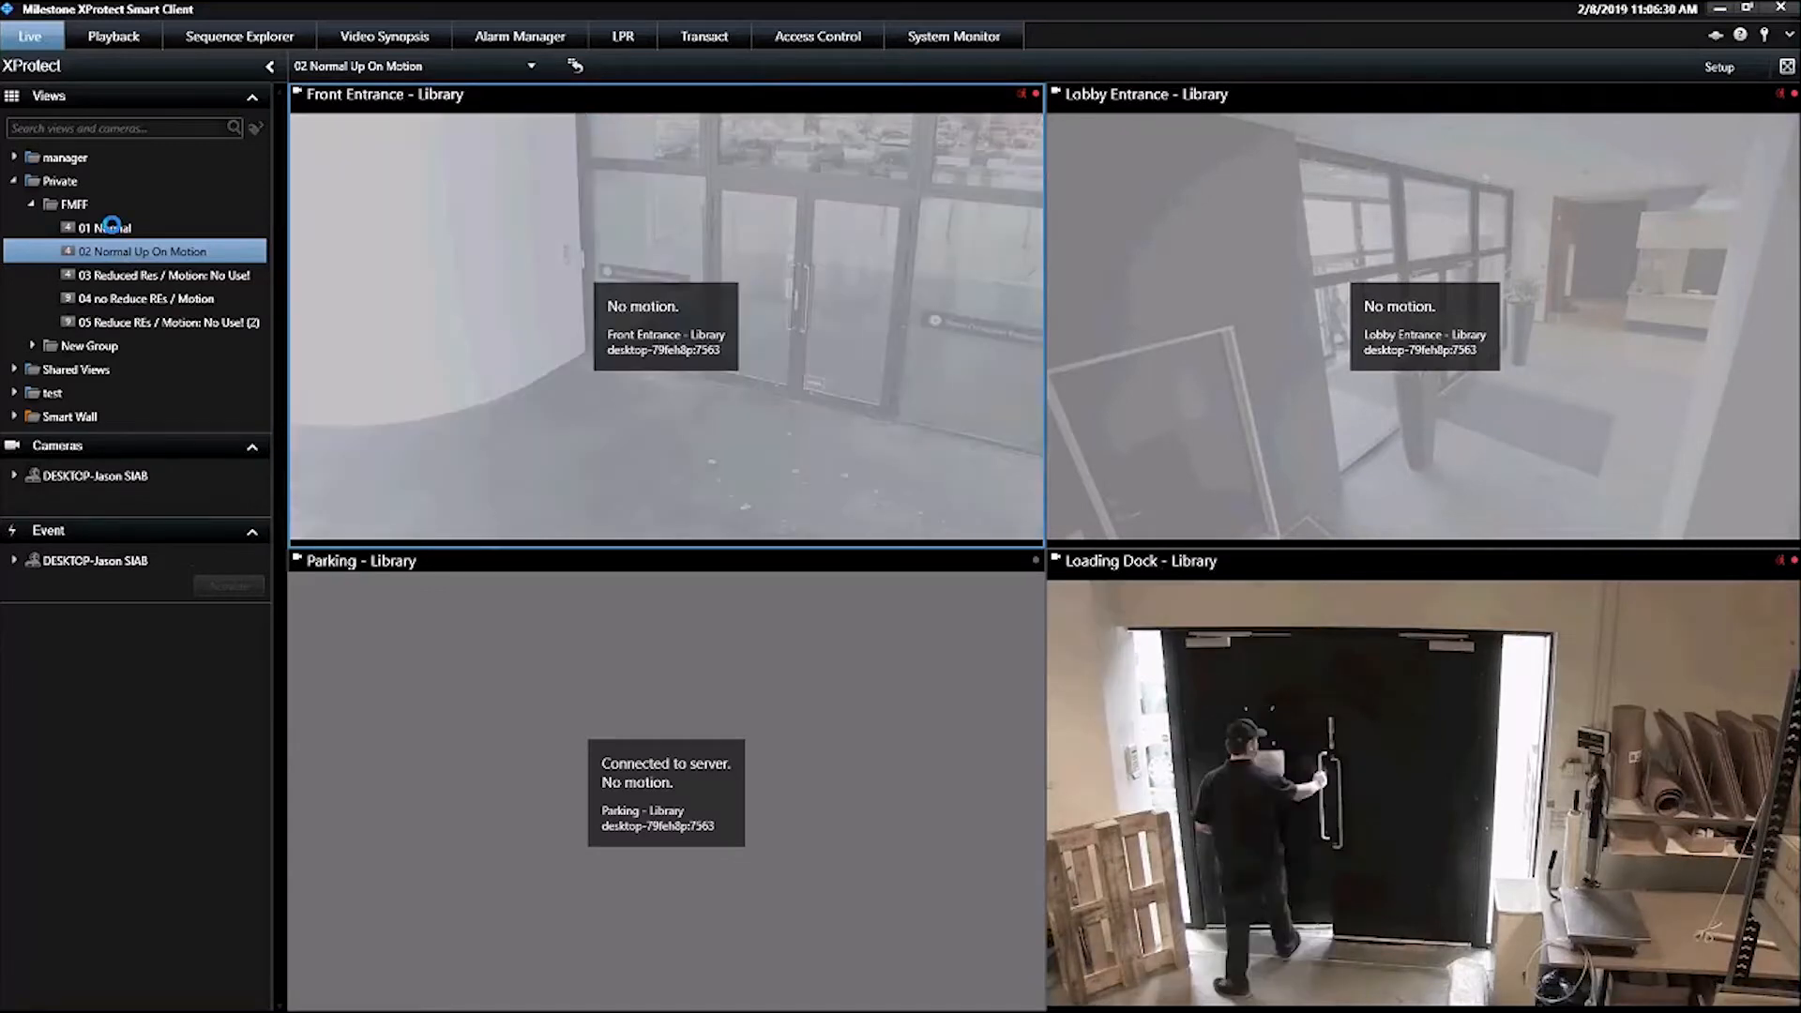
pyautogui.click(115, 230)
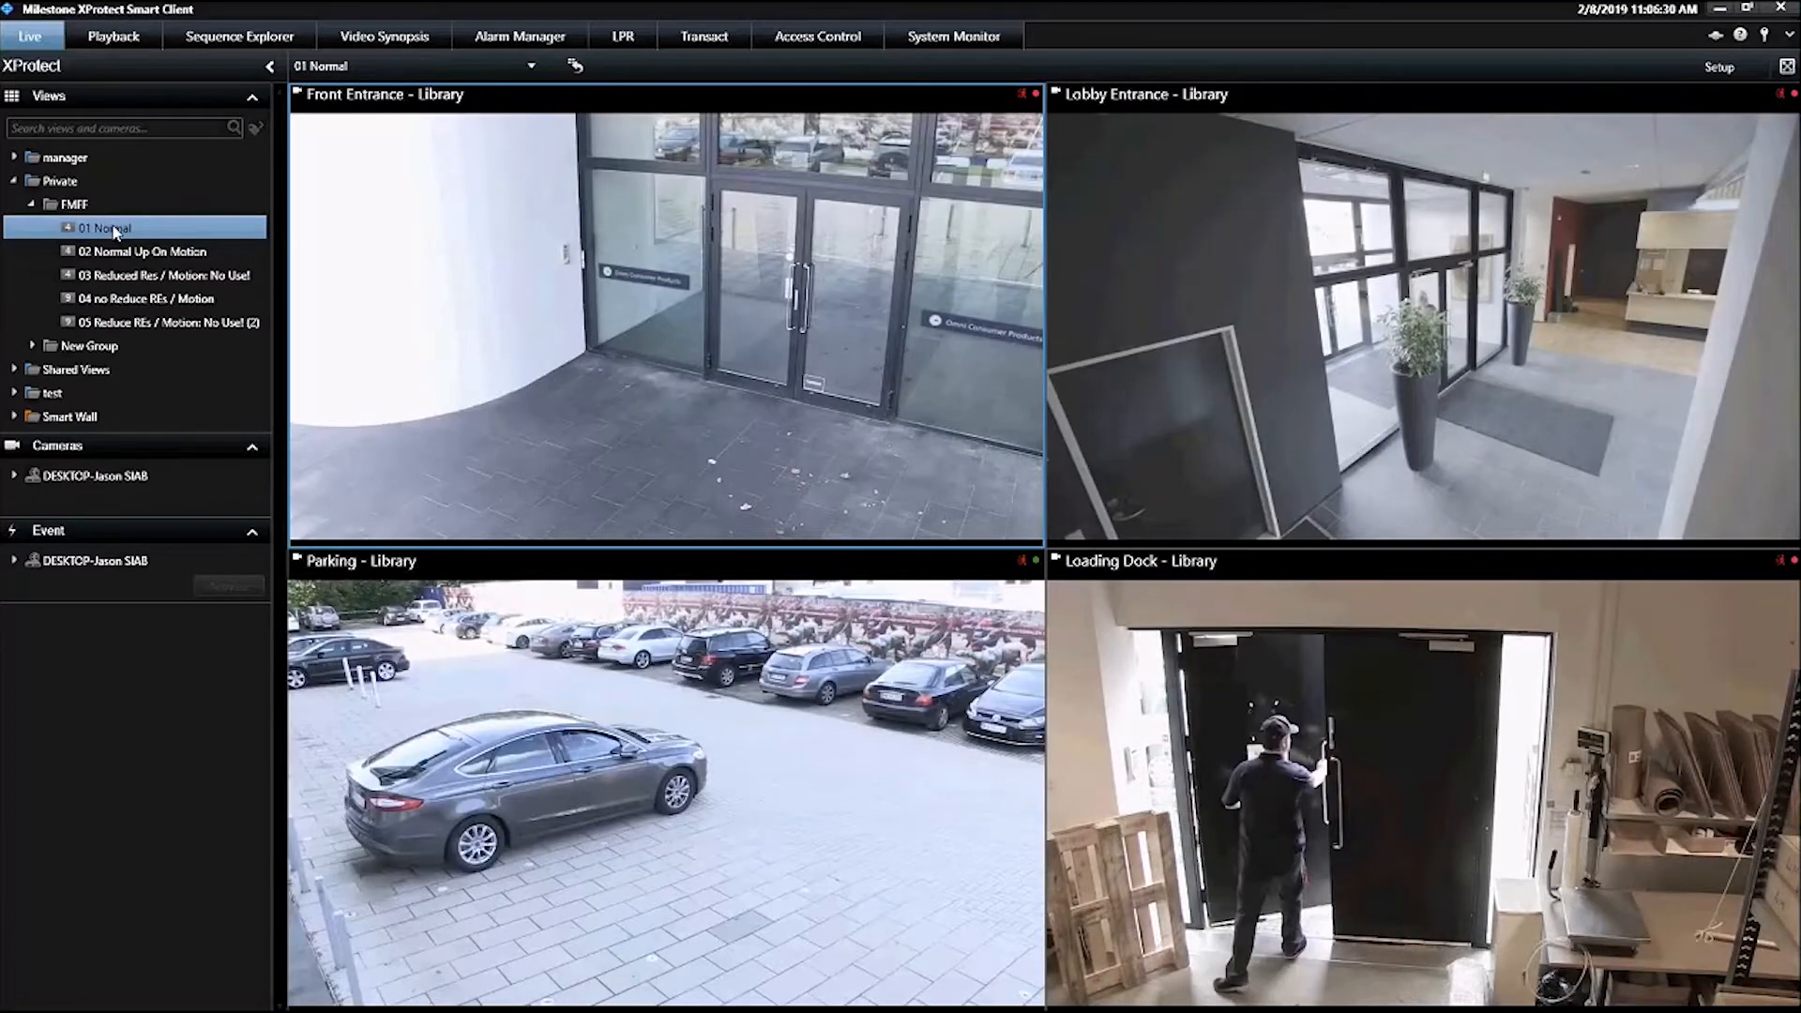
pyautogui.click(141, 251)
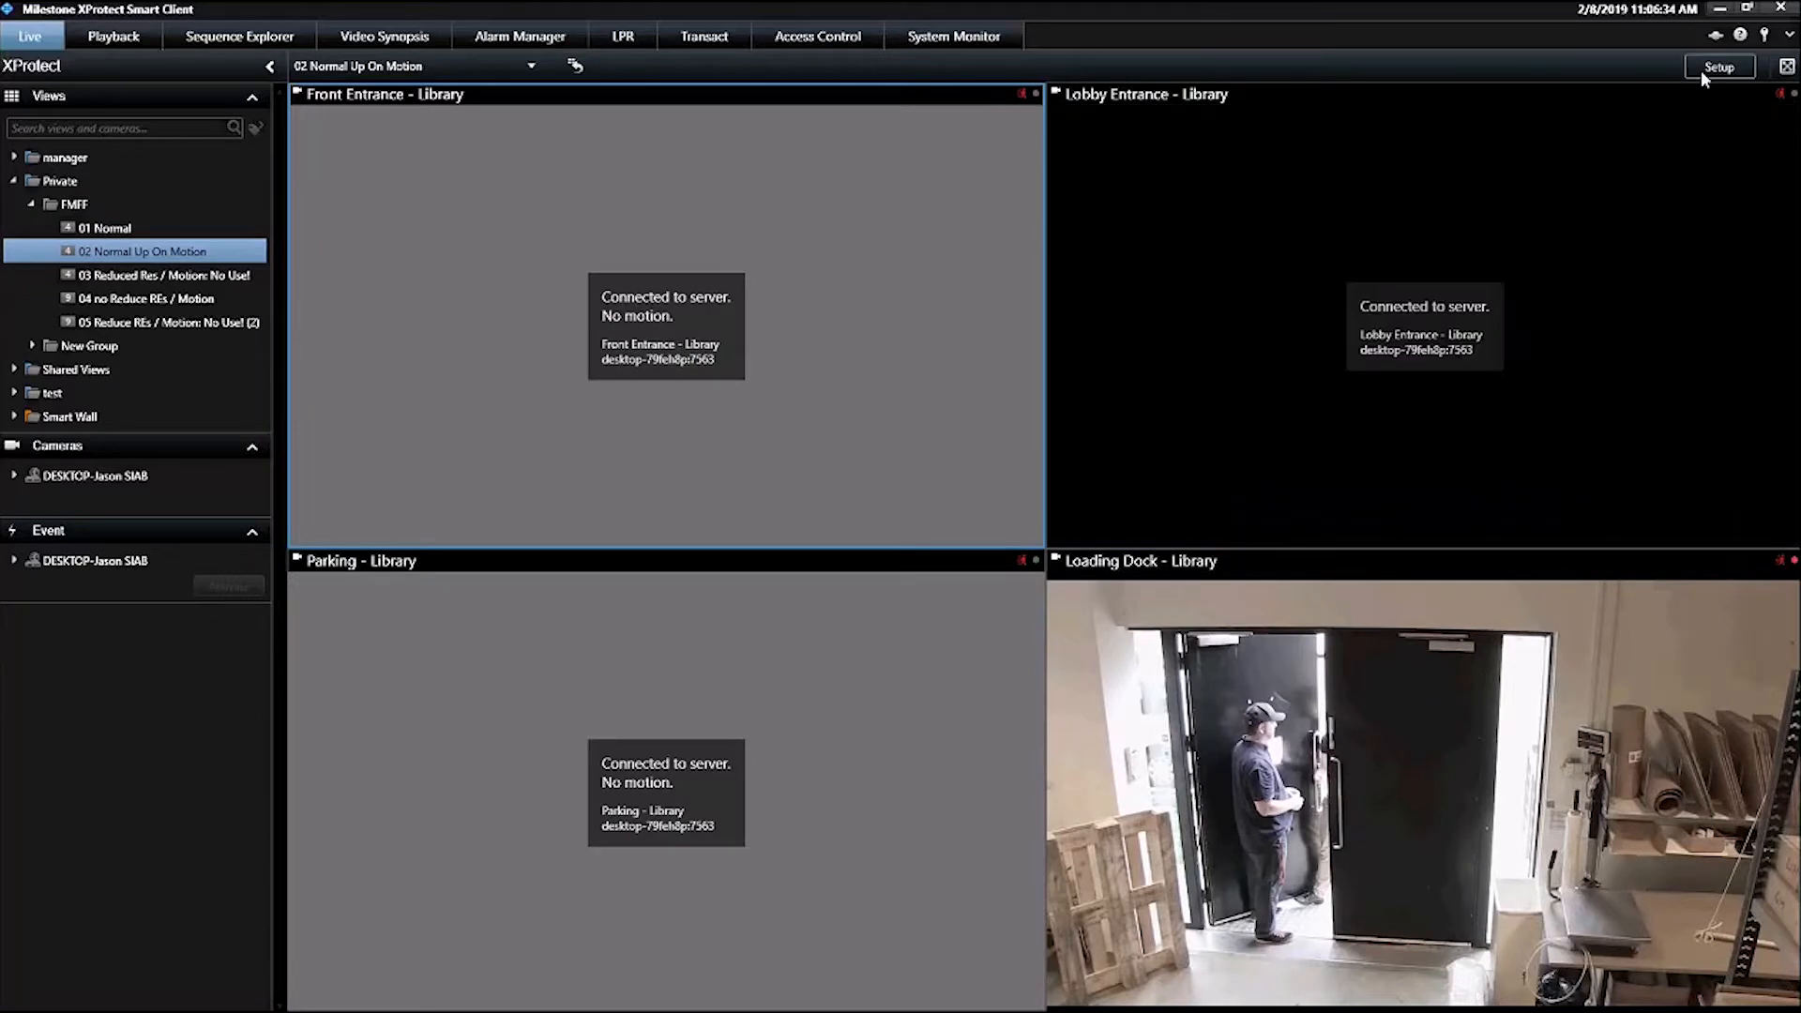
pyautogui.click(1705, 69)
pyautogui.click(1703, 72)
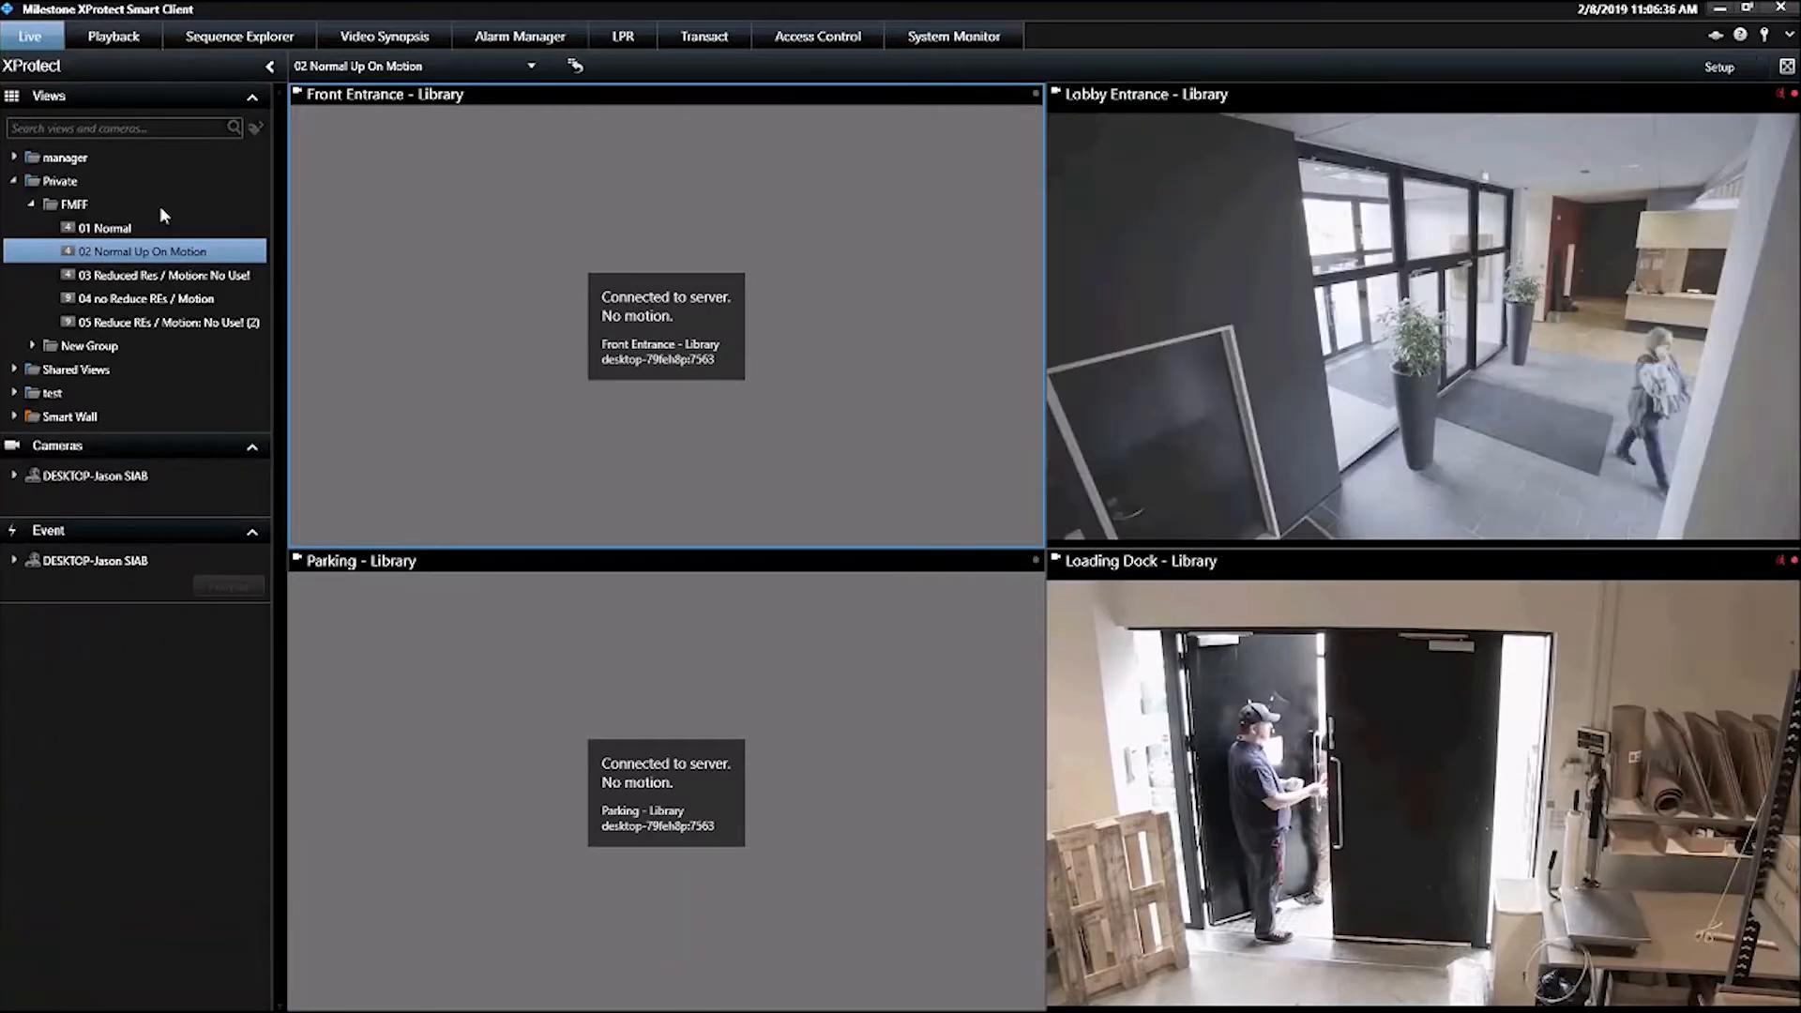
pyautogui.click(125, 232)
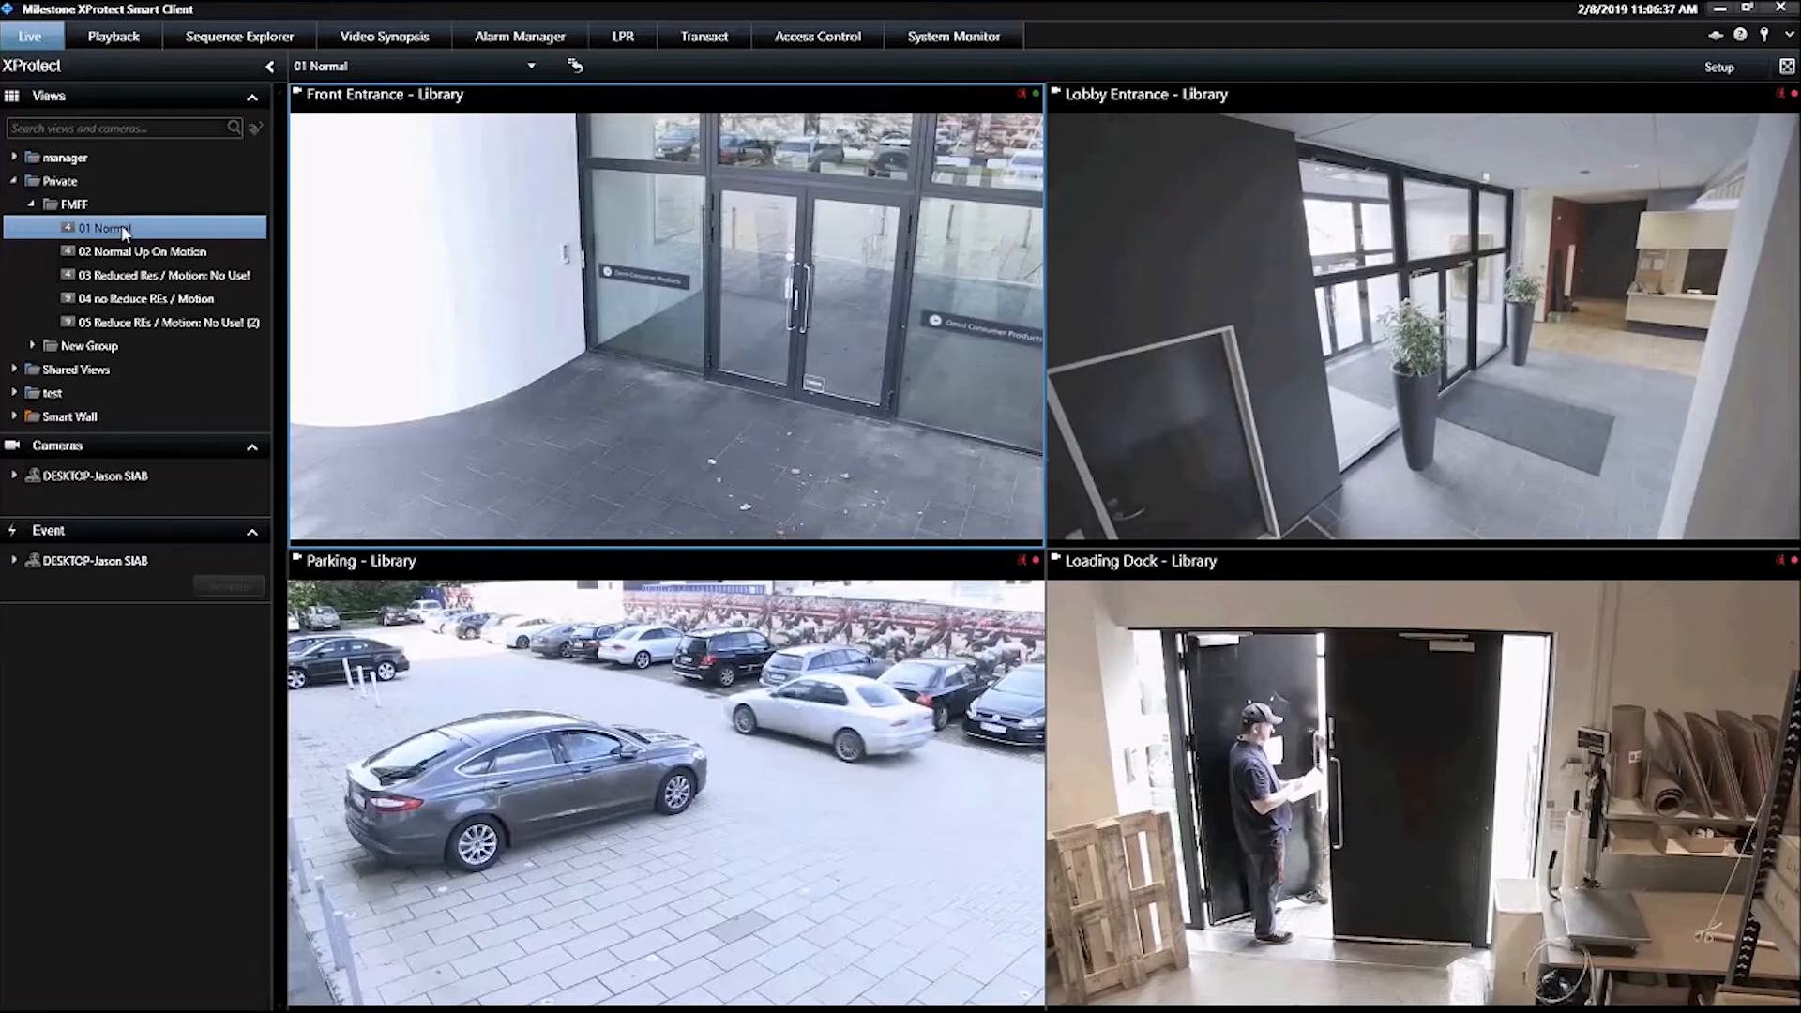
pyautogui.press('Down')
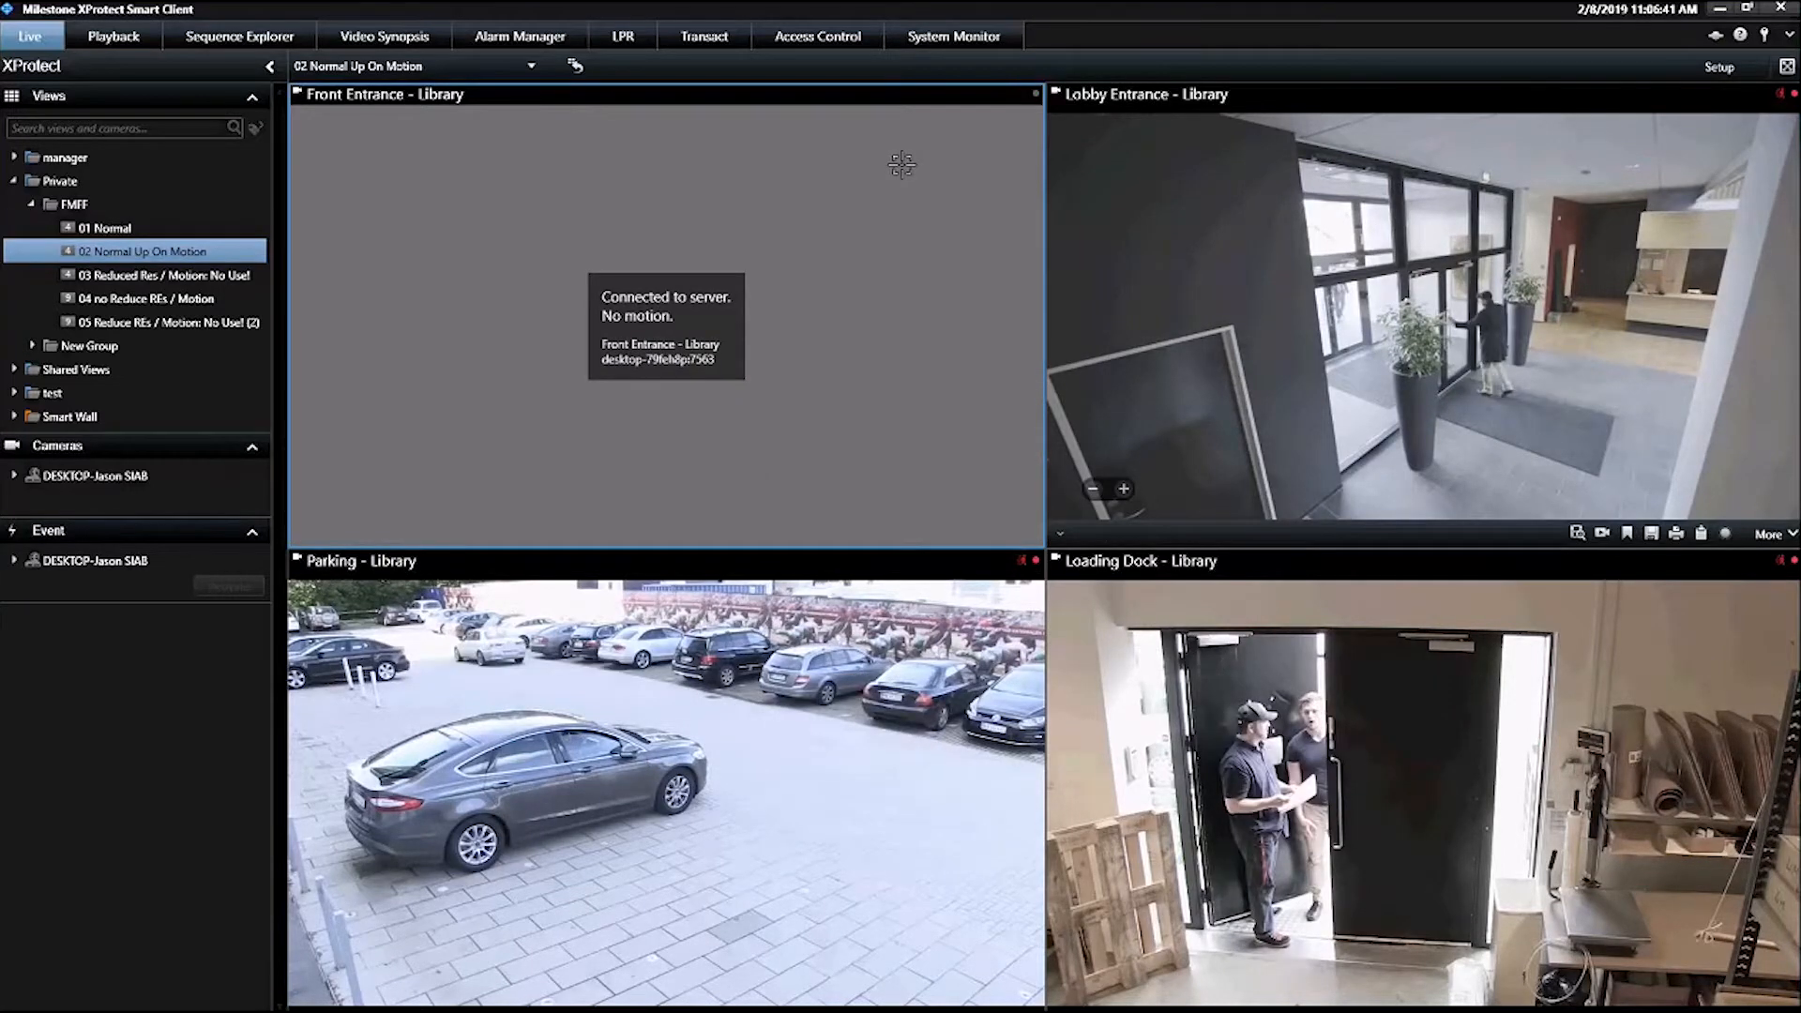
pyautogui.click(127, 230)
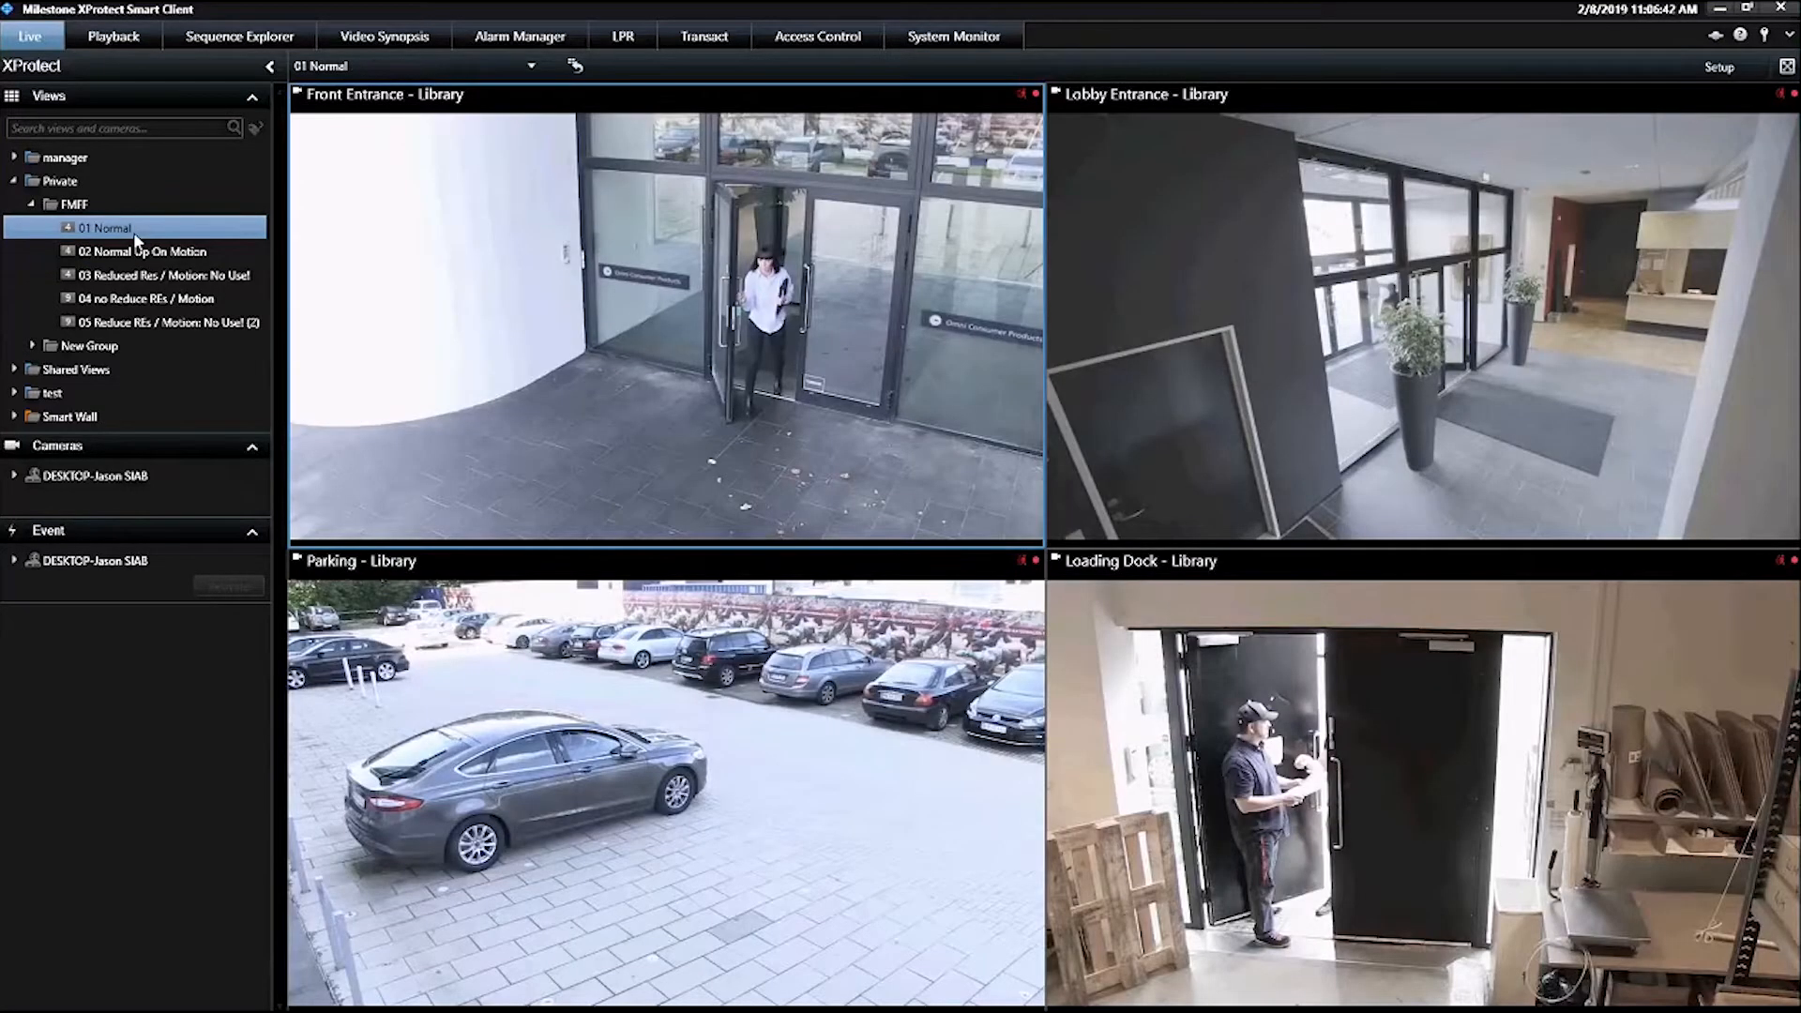
pyautogui.click(1729, 94)
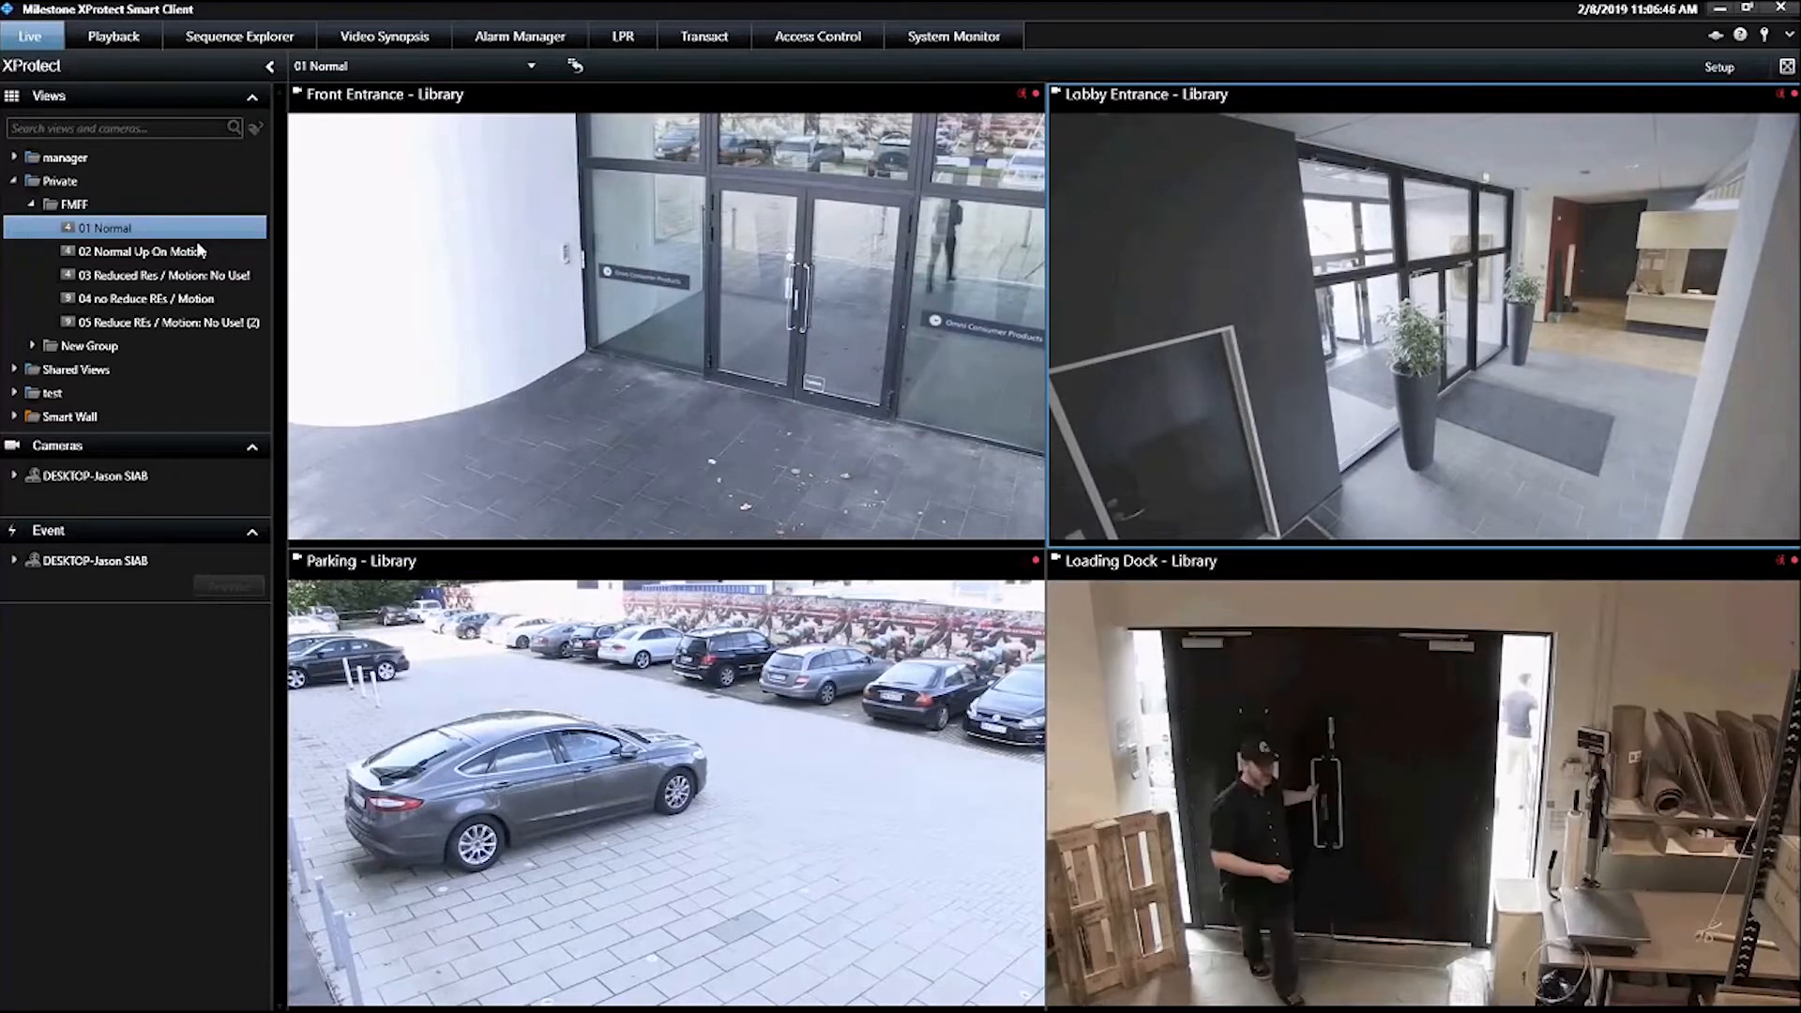
pyautogui.click(199, 249)
pyautogui.click(162, 231)
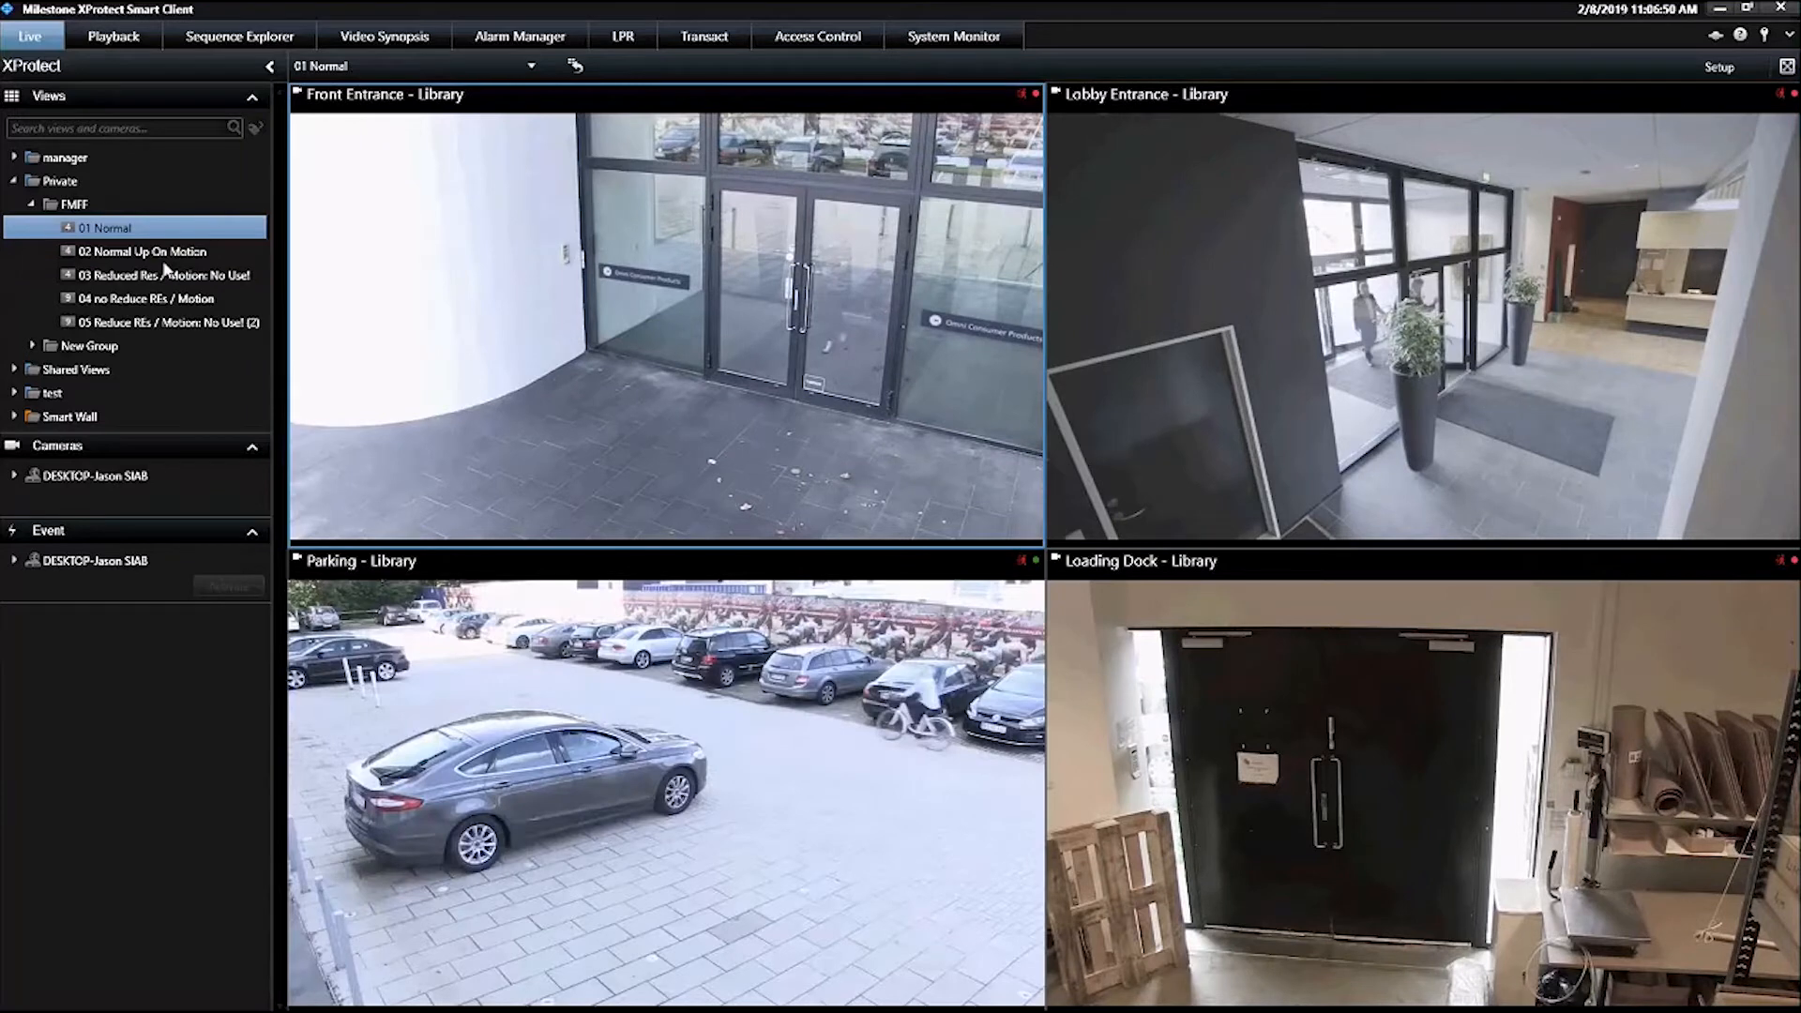
pyautogui.click(160, 252)
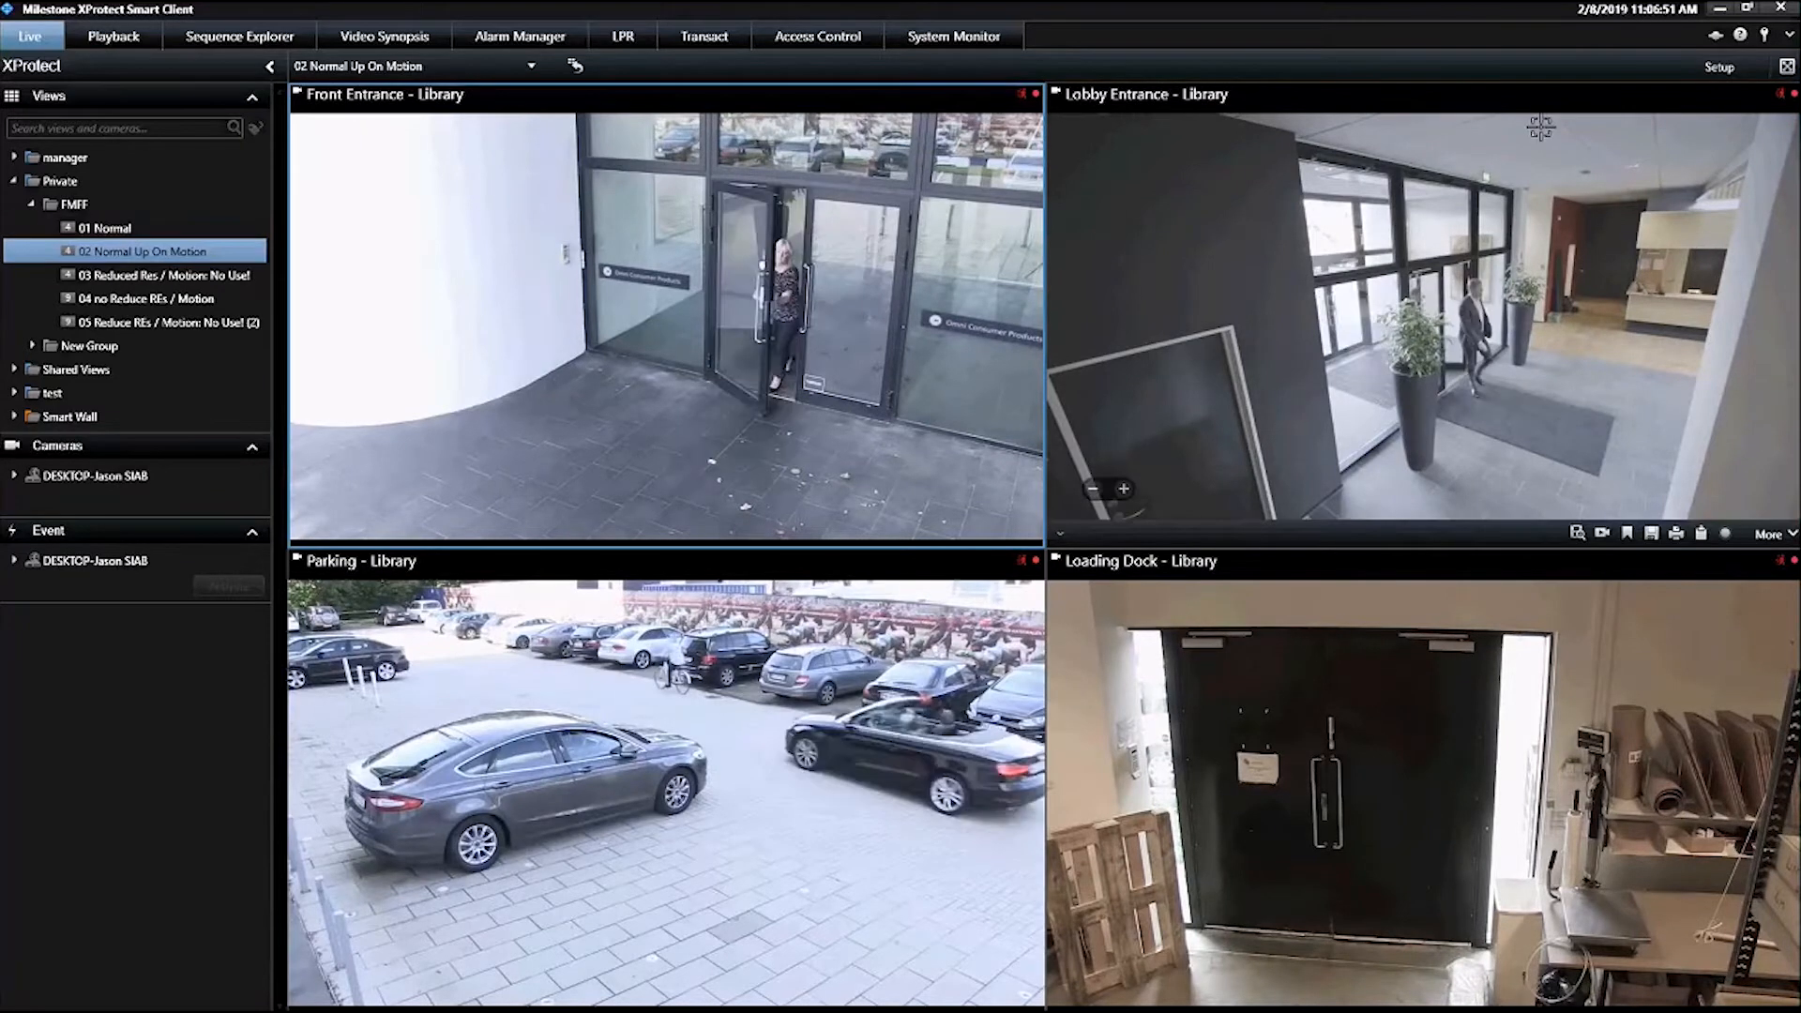
# Briefly enter and leave setup mode, then compare 02 Normal Up On Motion with 01 Normal in live viewing, finishing on 01 Normal
pyautogui.click(1718, 72)
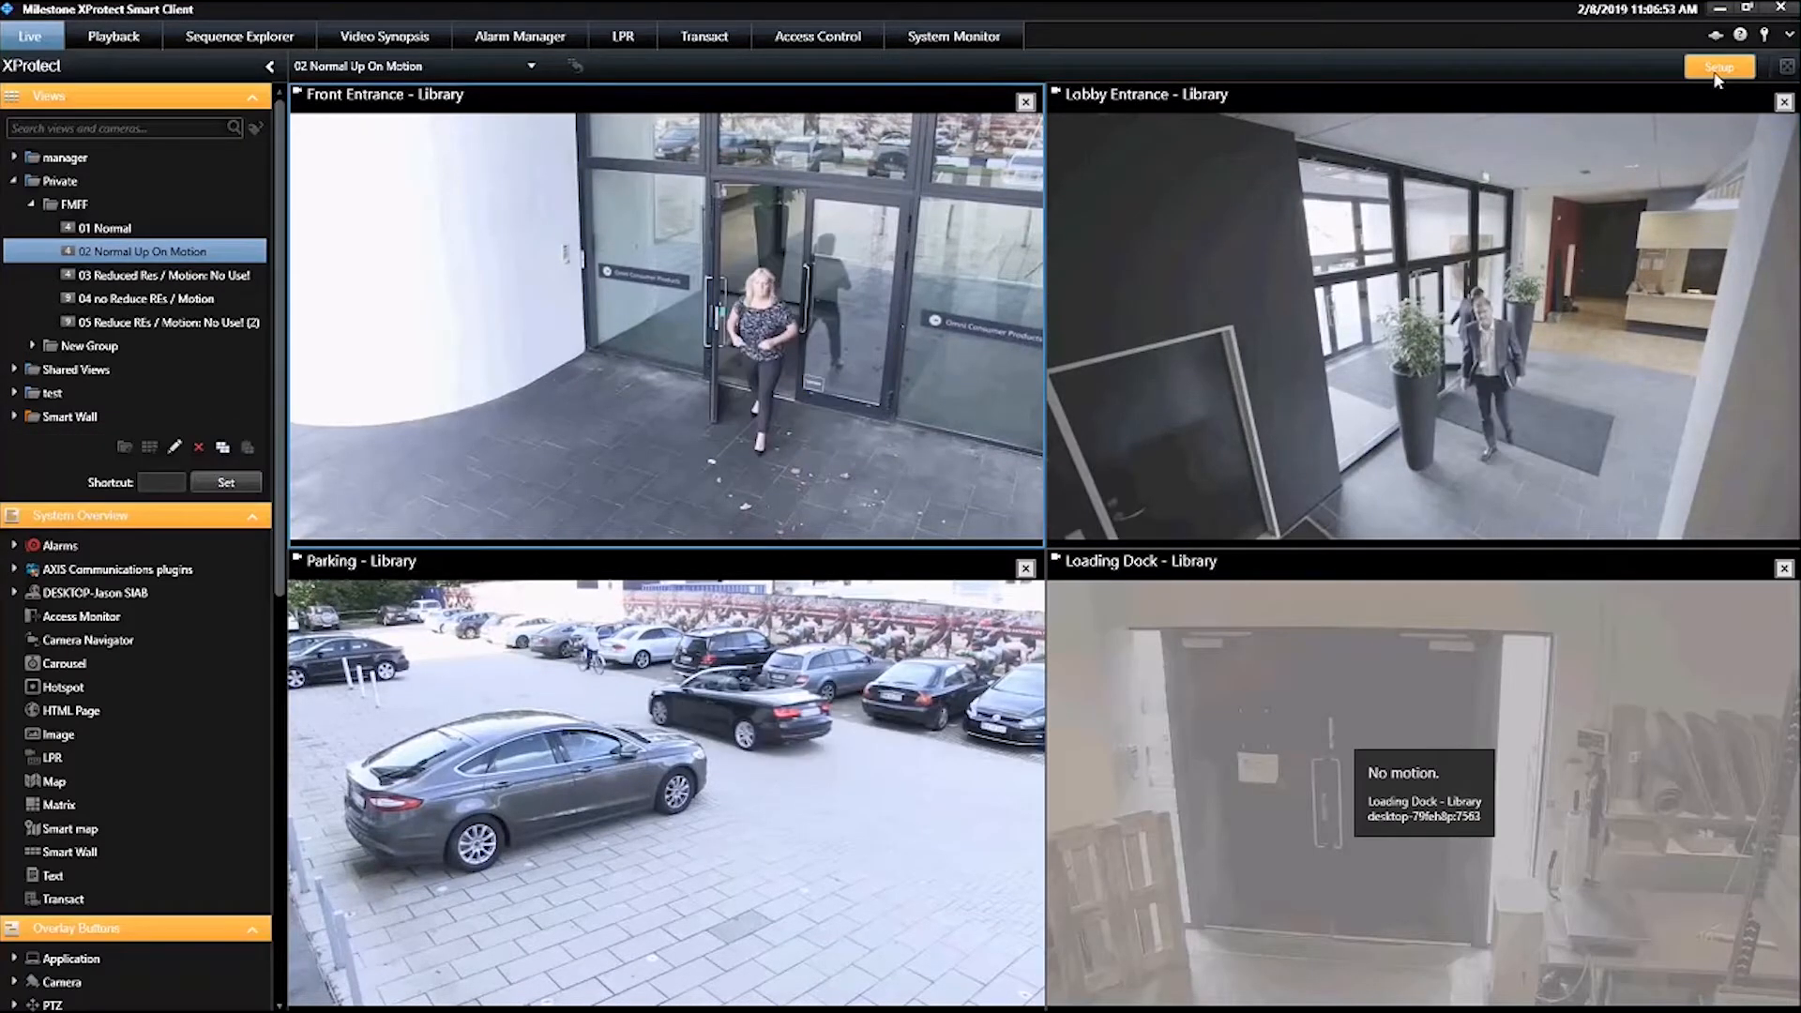
pyautogui.click(1718, 69)
pyautogui.click(115, 228)
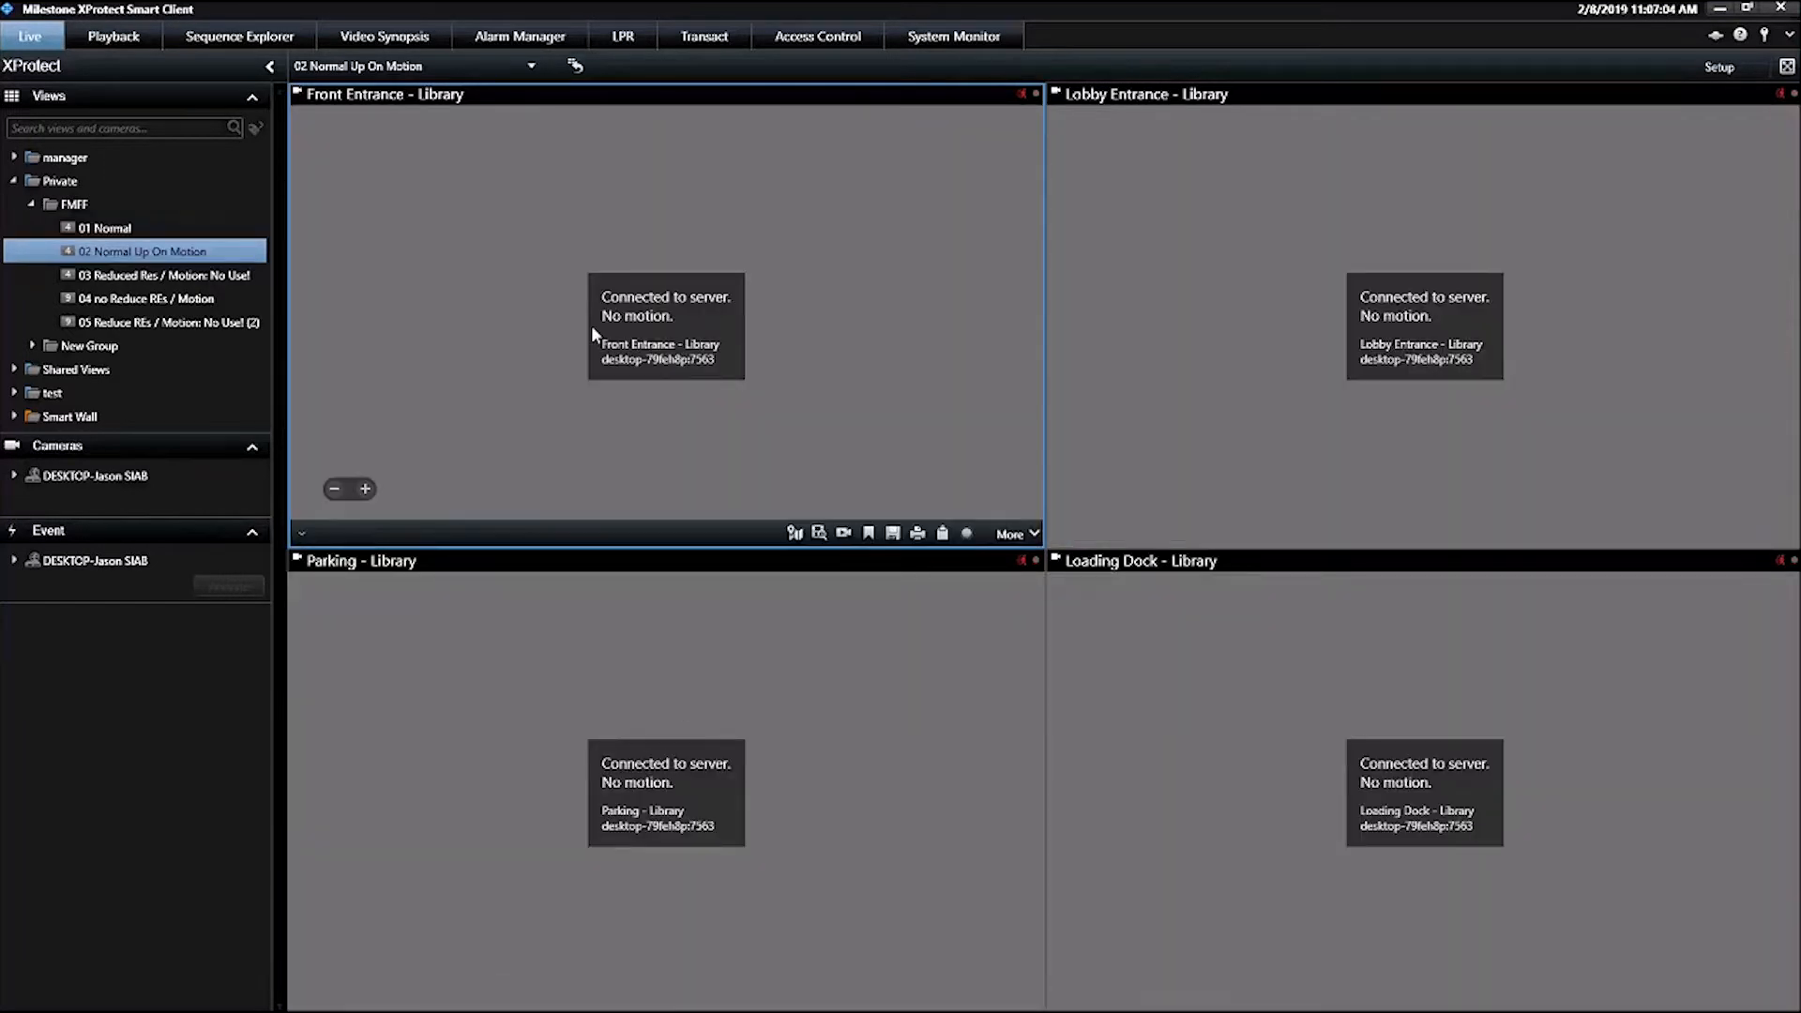
pyautogui.click(105, 228)
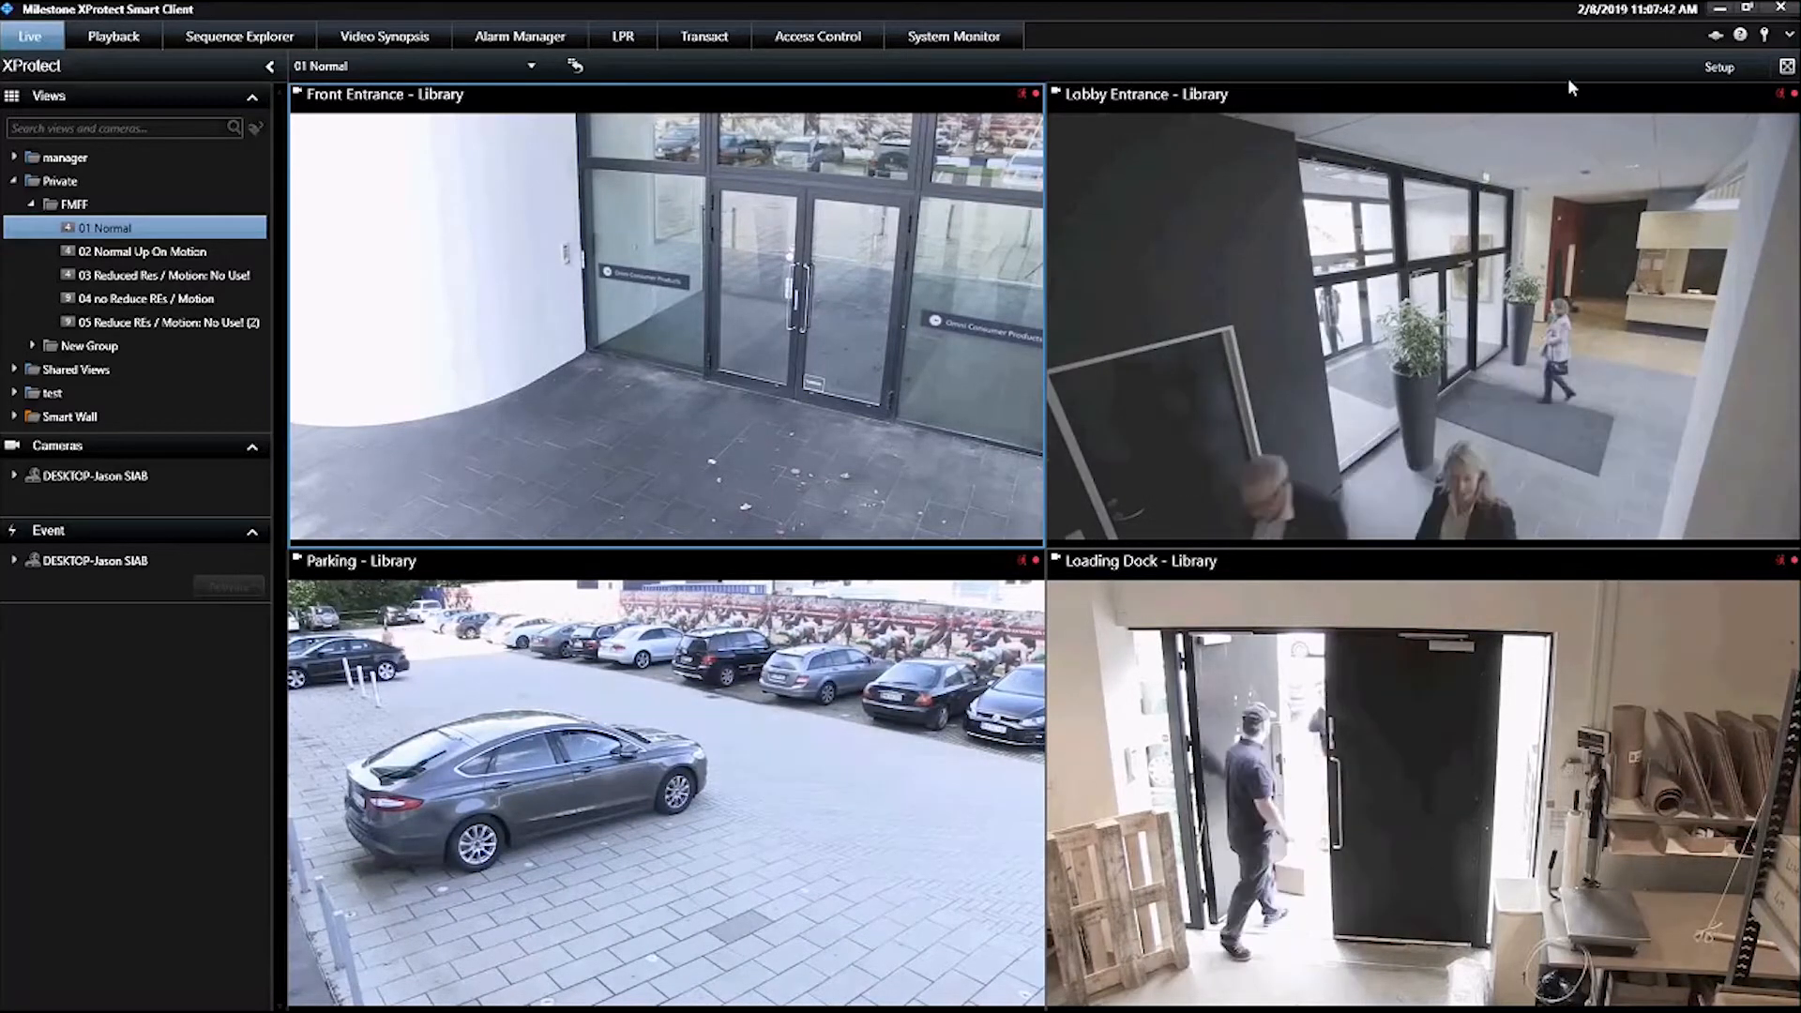
# Enter setup mode in 01 Normal and review the Front Entrance camera's image quality and frame rate options, keeping Full and Unlimited
pyautogui.click(1719, 66)
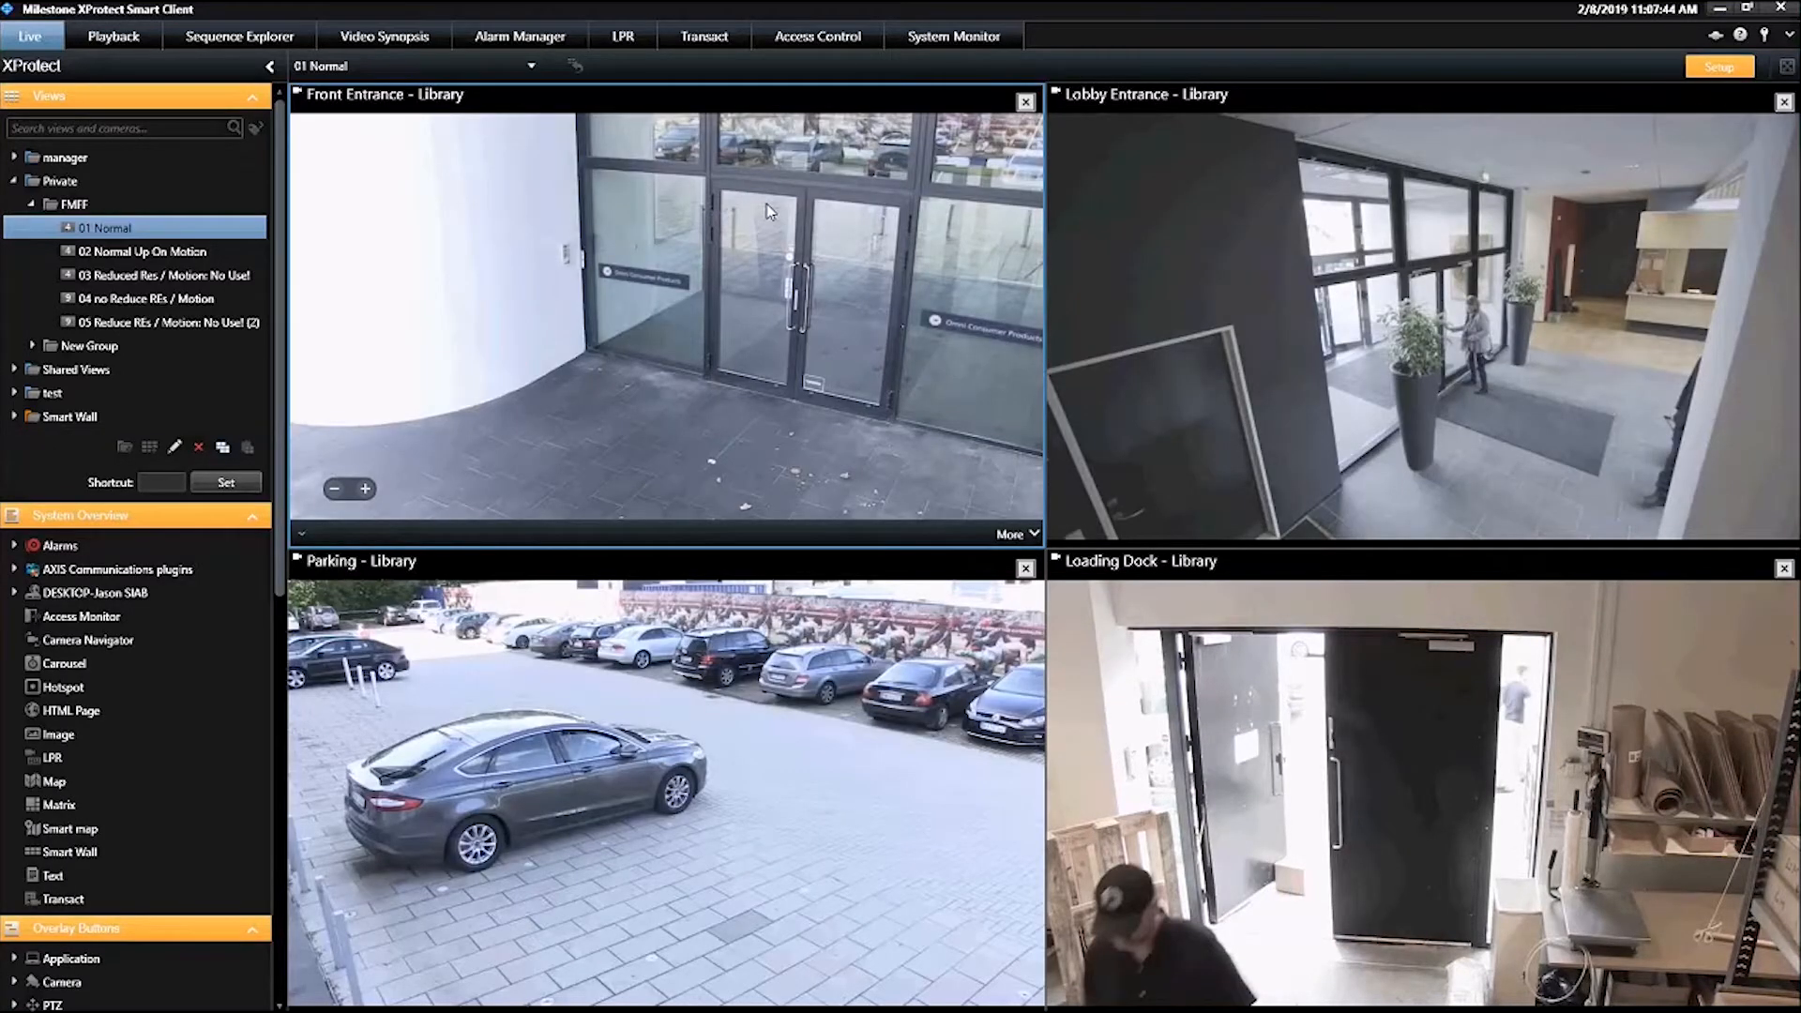
pyautogui.scroll(-10, 109, 553)
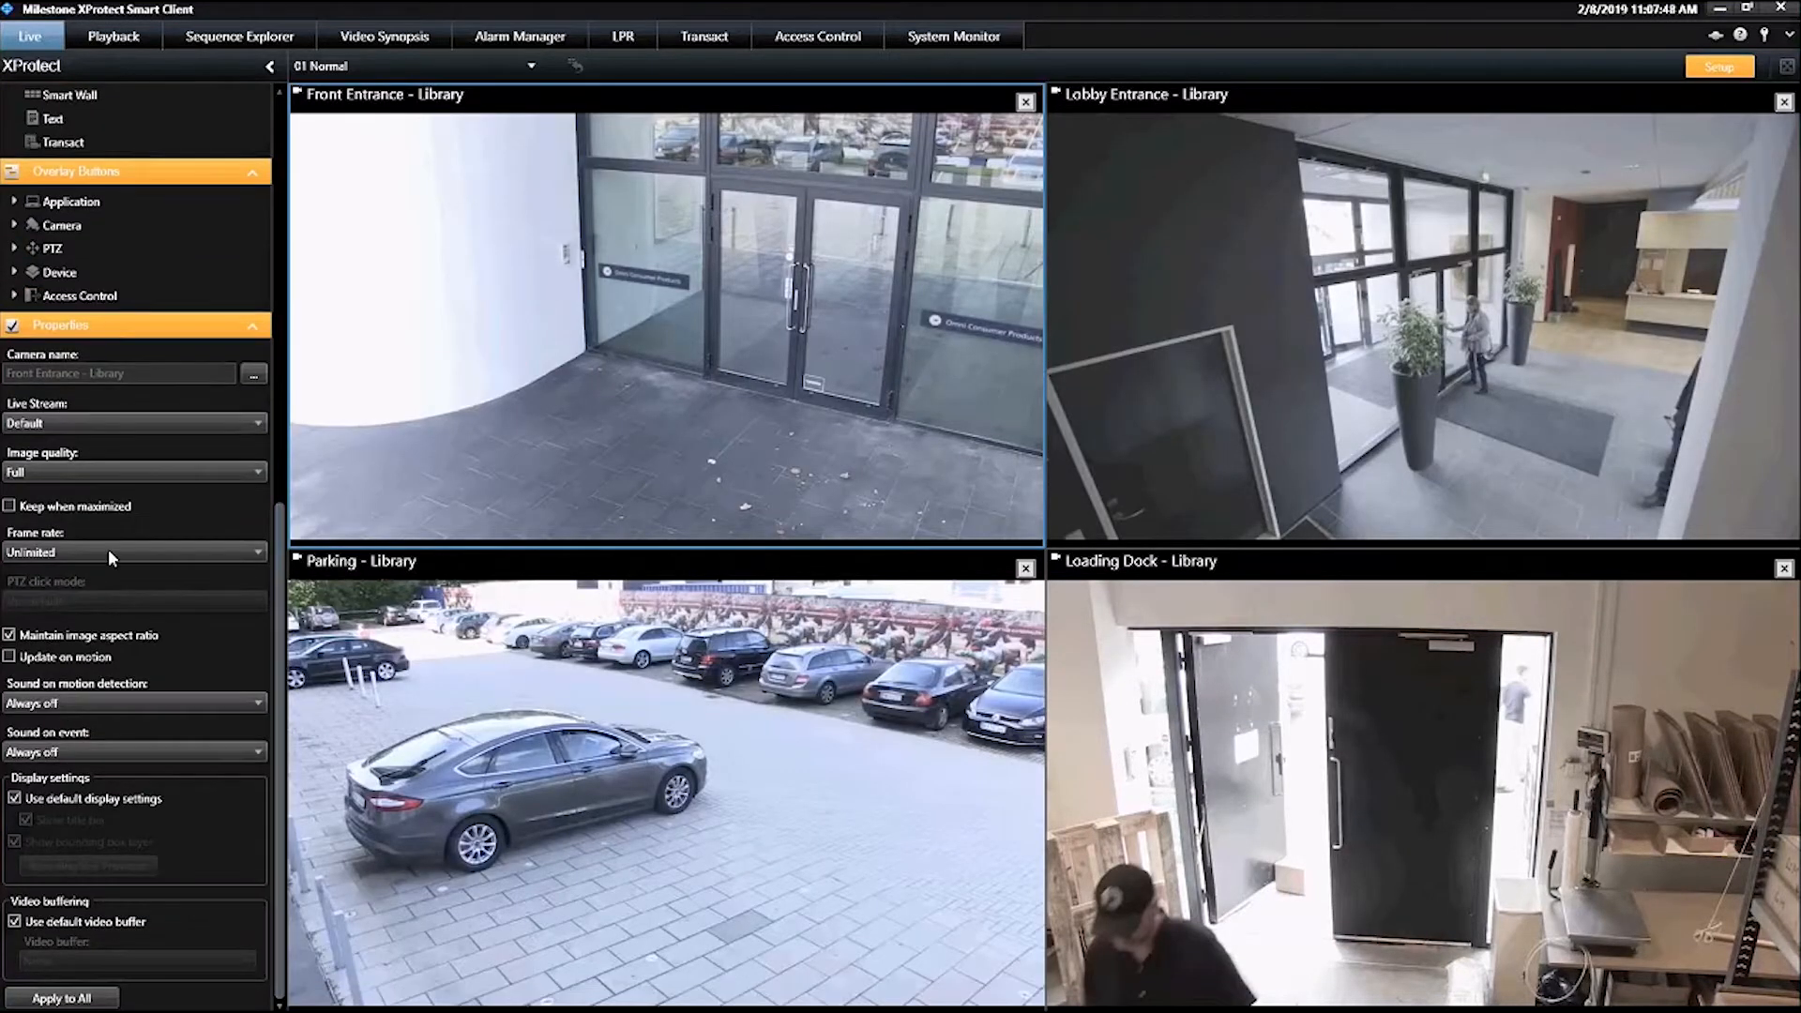
pyautogui.click(31, 471)
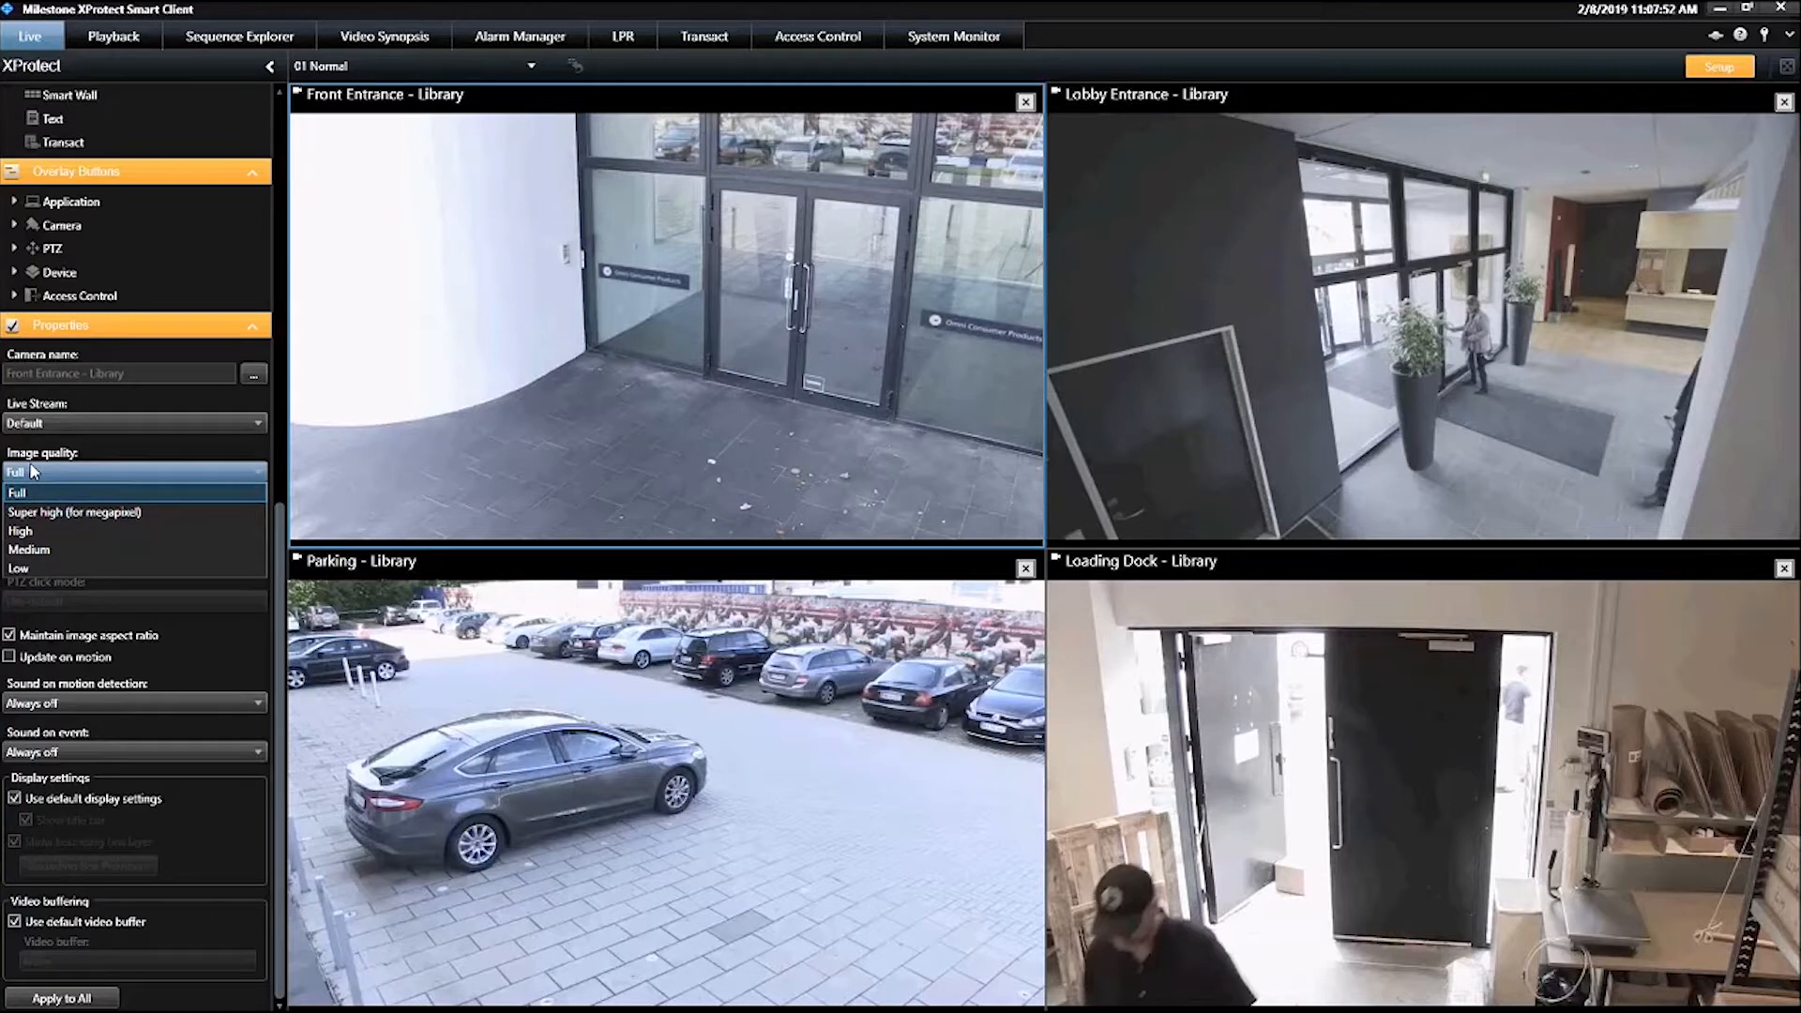
pyautogui.click(30, 471)
pyautogui.click(37, 552)
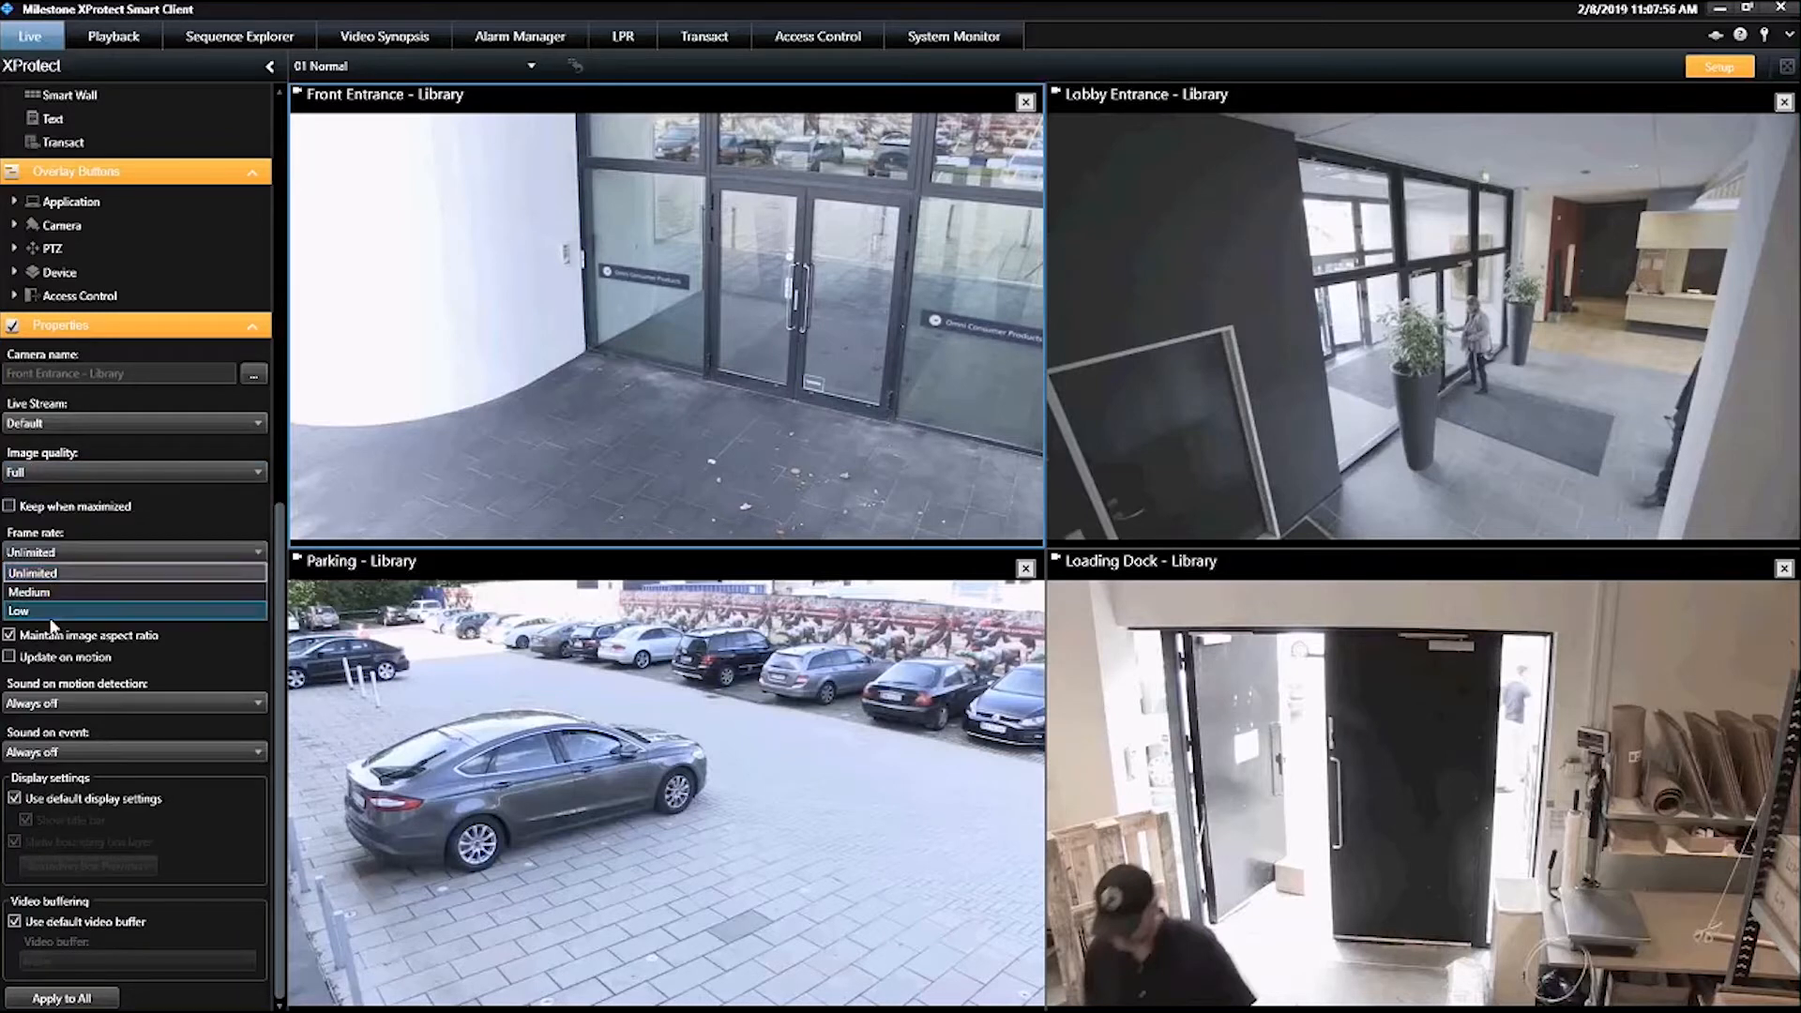
pyautogui.click(60, 552)
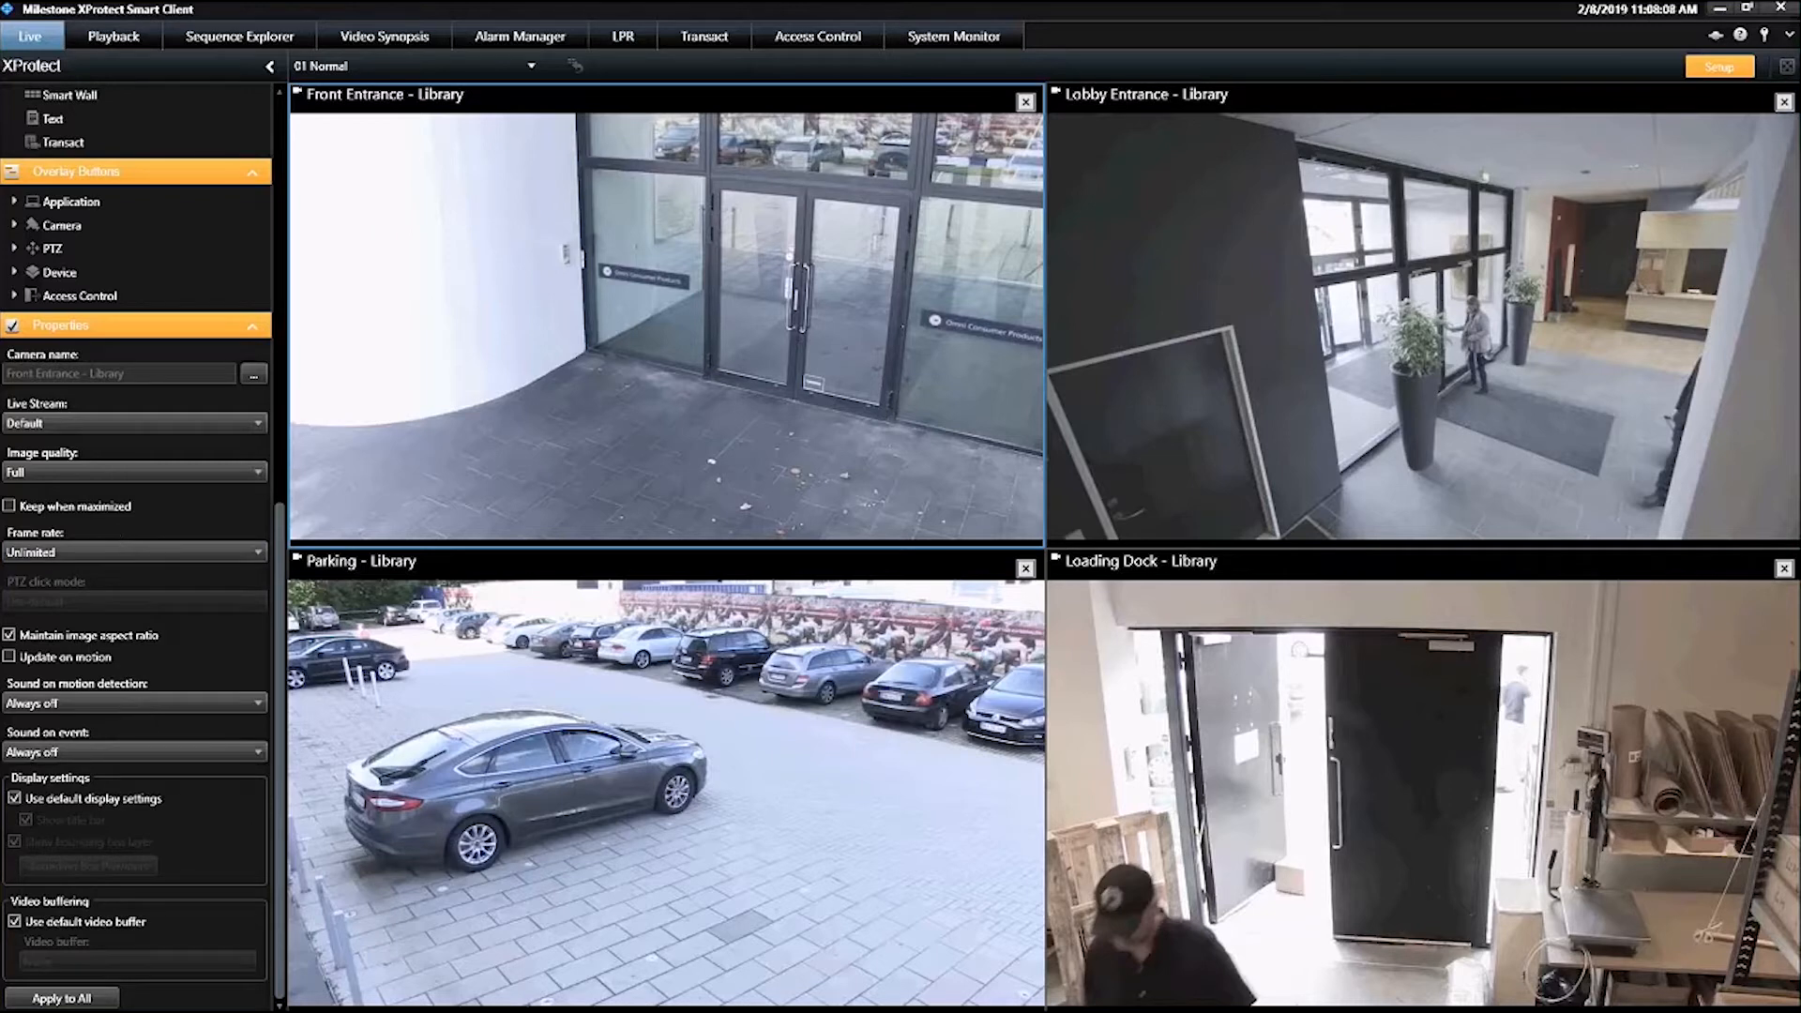
pyautogui.click(1159, 358)
pyautogui.click(583, 348)
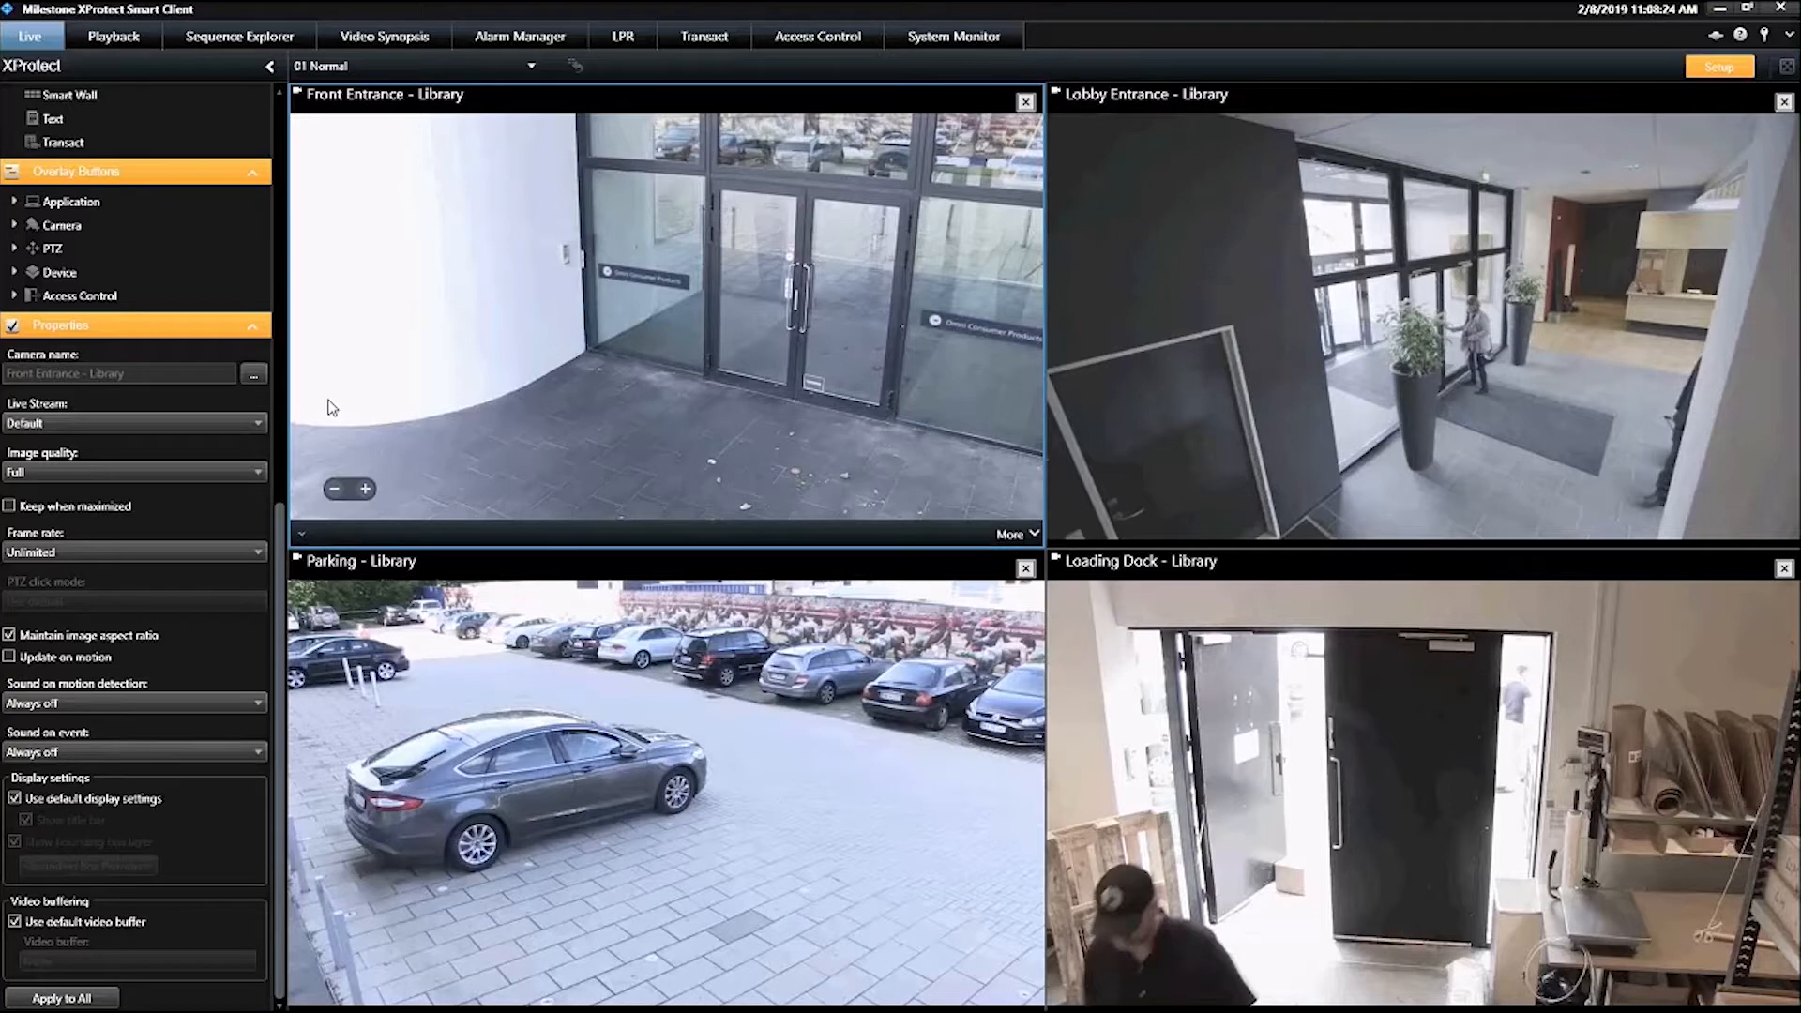
# Show the 04 no Reduce REs / Motion view live outside setup mode and check its CPU load in the virtual machine's Resource Monitor
pyautogui.scroll(10, 175, 279)
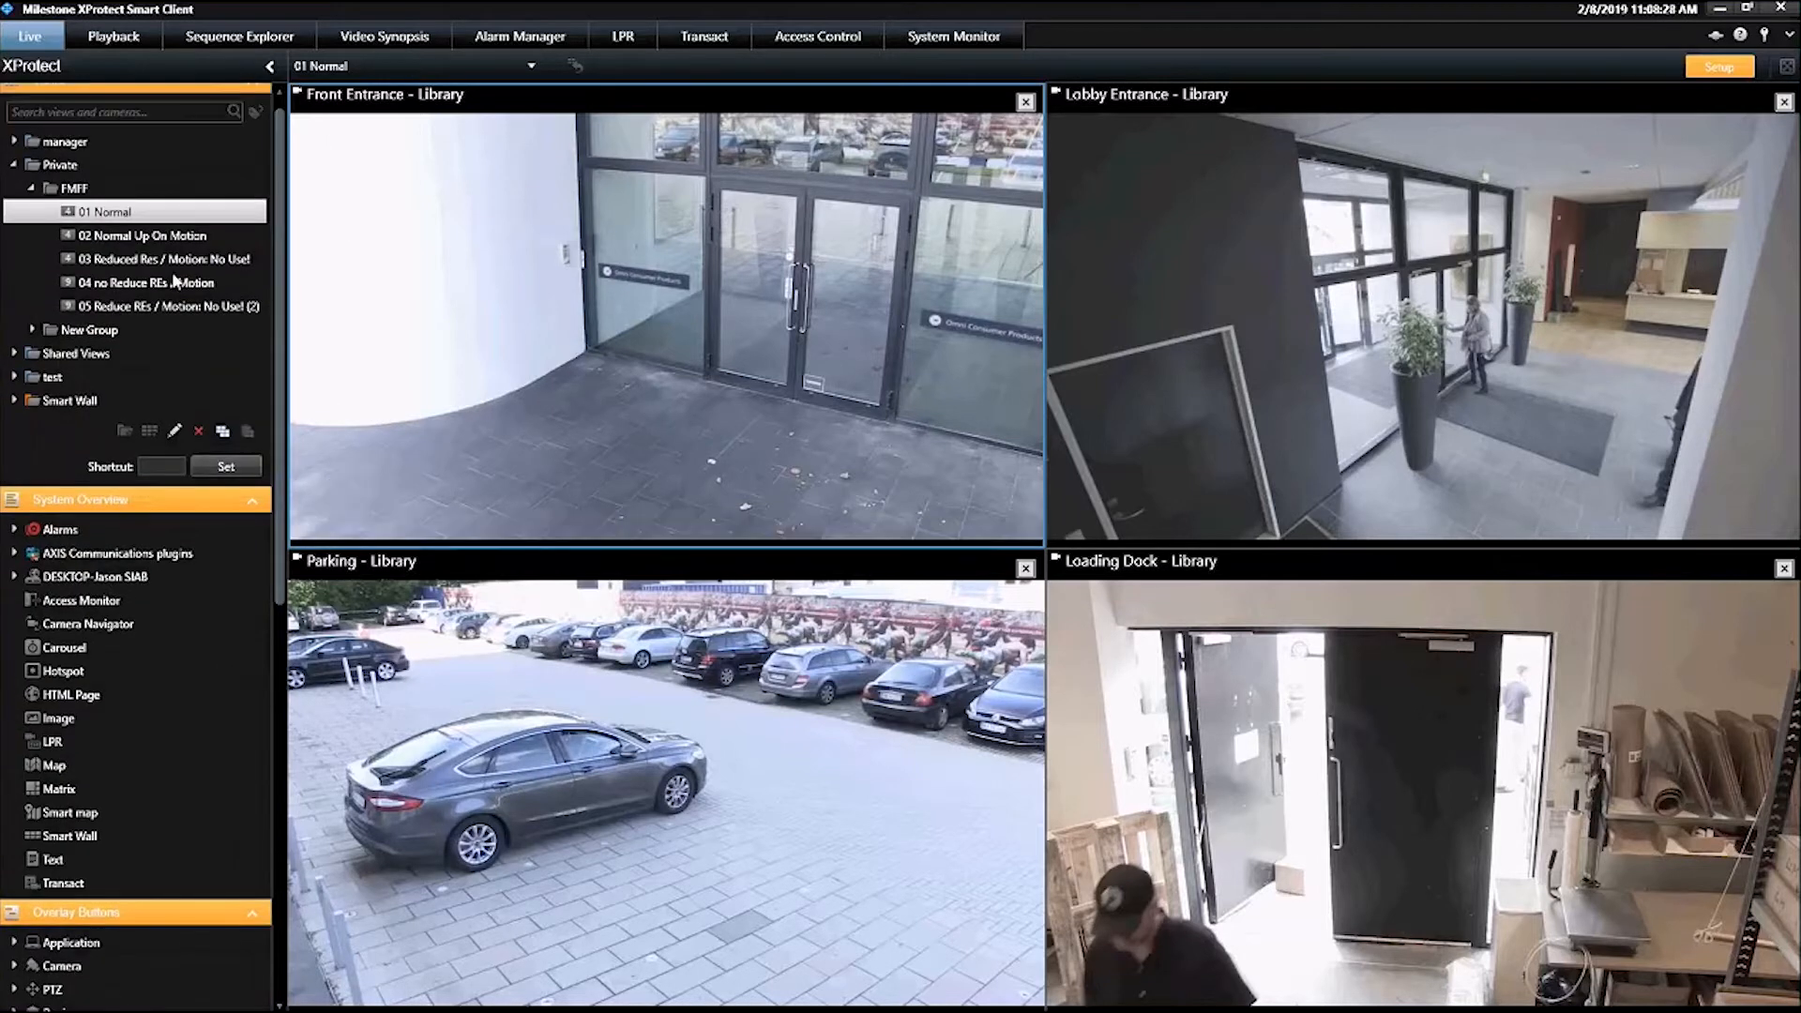
pyautogui.click(174, 281)
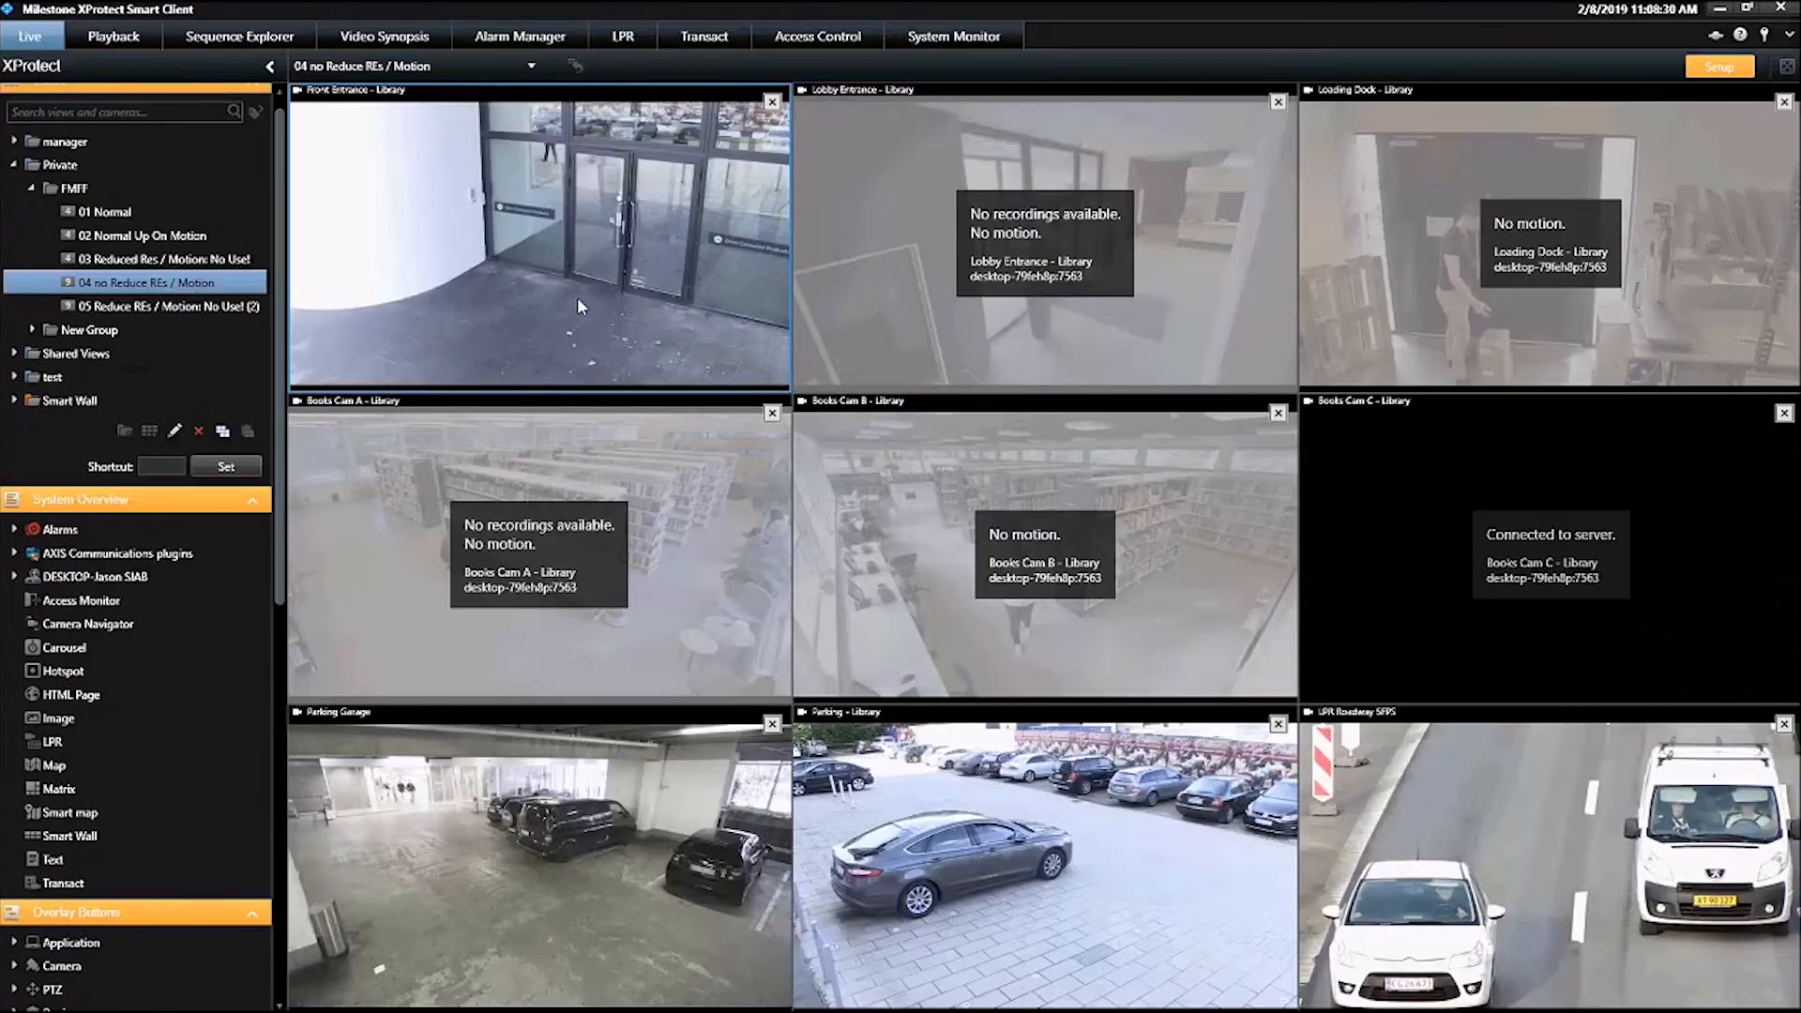
pyautogui.click(1719, 67)
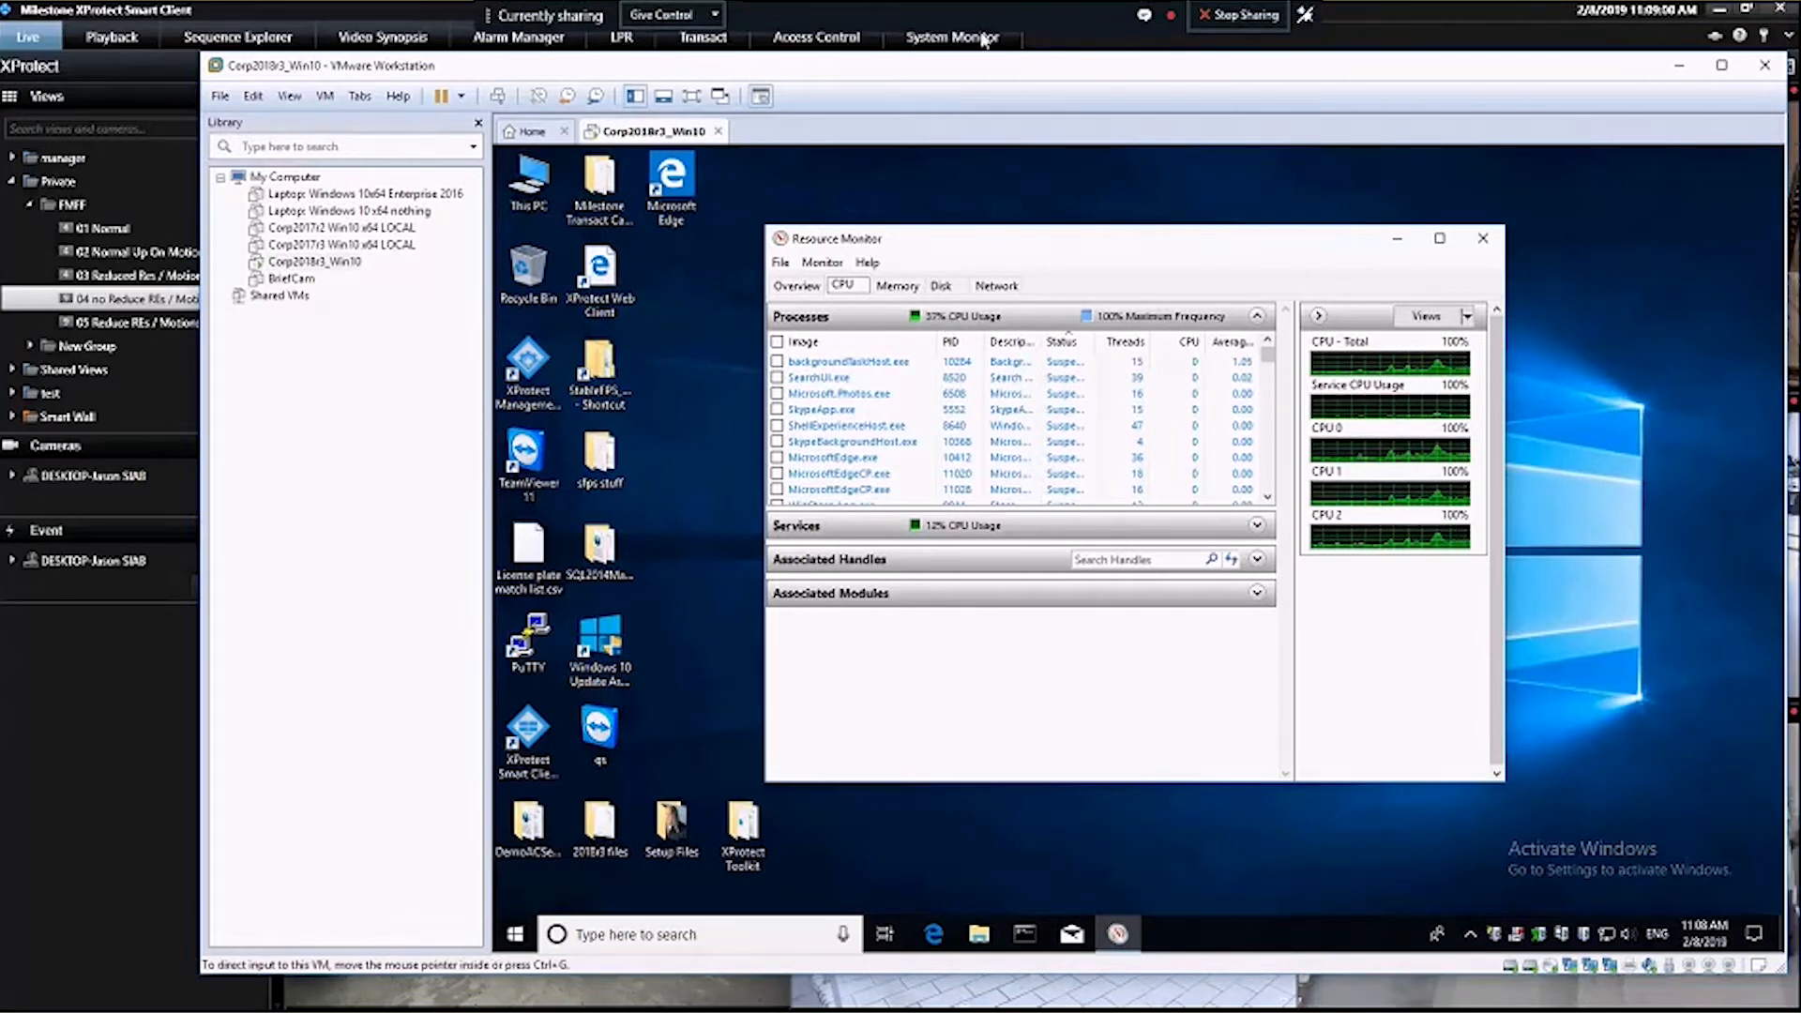
pyautogui.click(1409, 17)
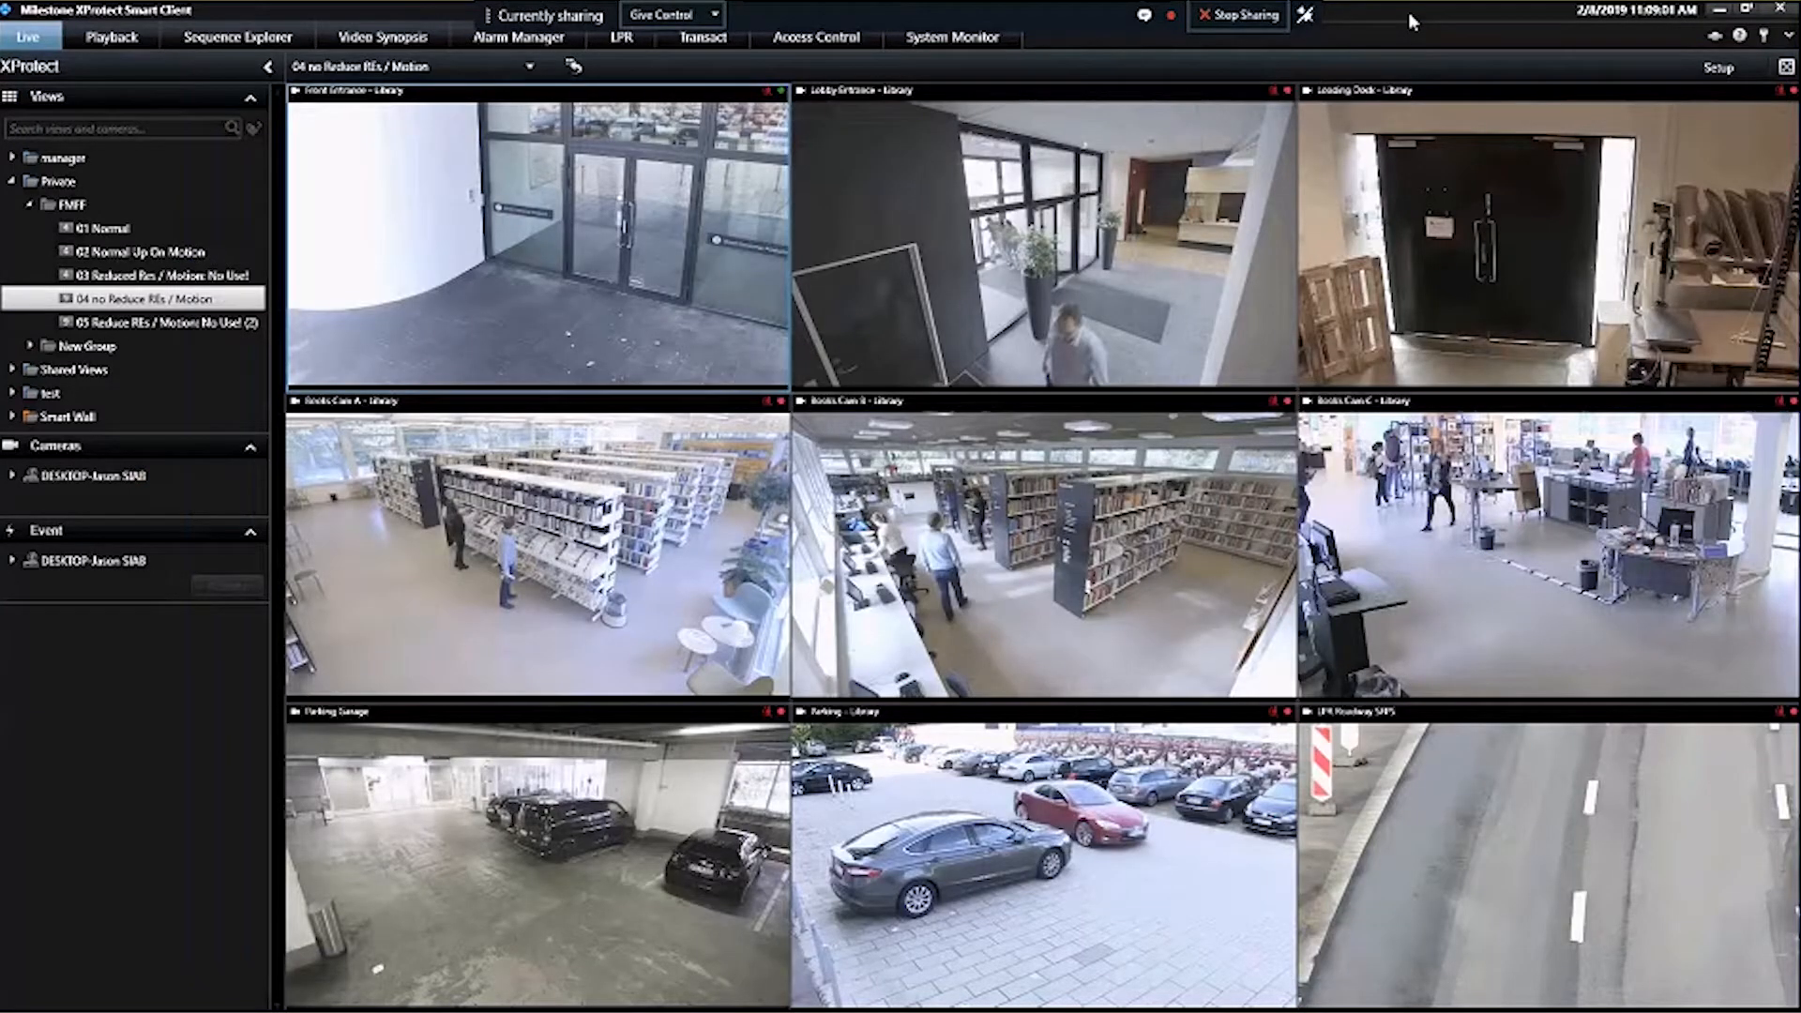
# Open the 05 Reduce REs / Motion: No Use! (2) view and examine its live camera images for quality and motion
pyautogui.click(159, 322)
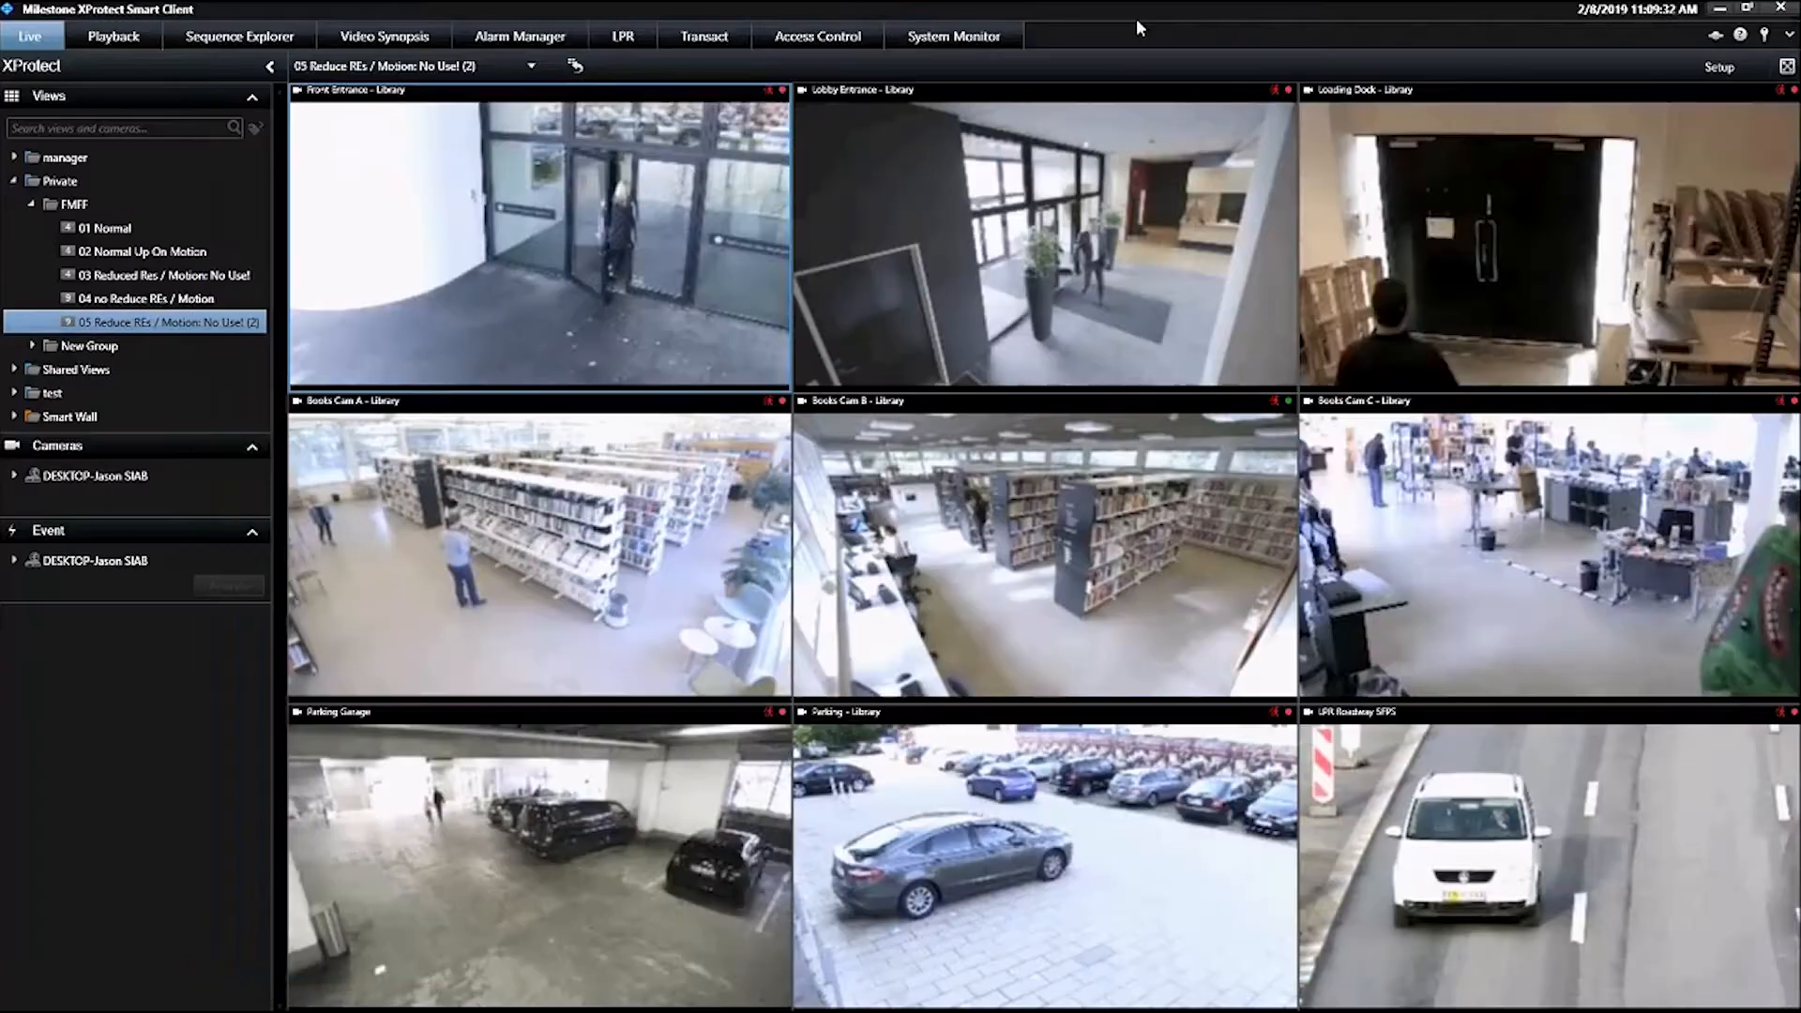
pyautogui.moveTo(438, 233)
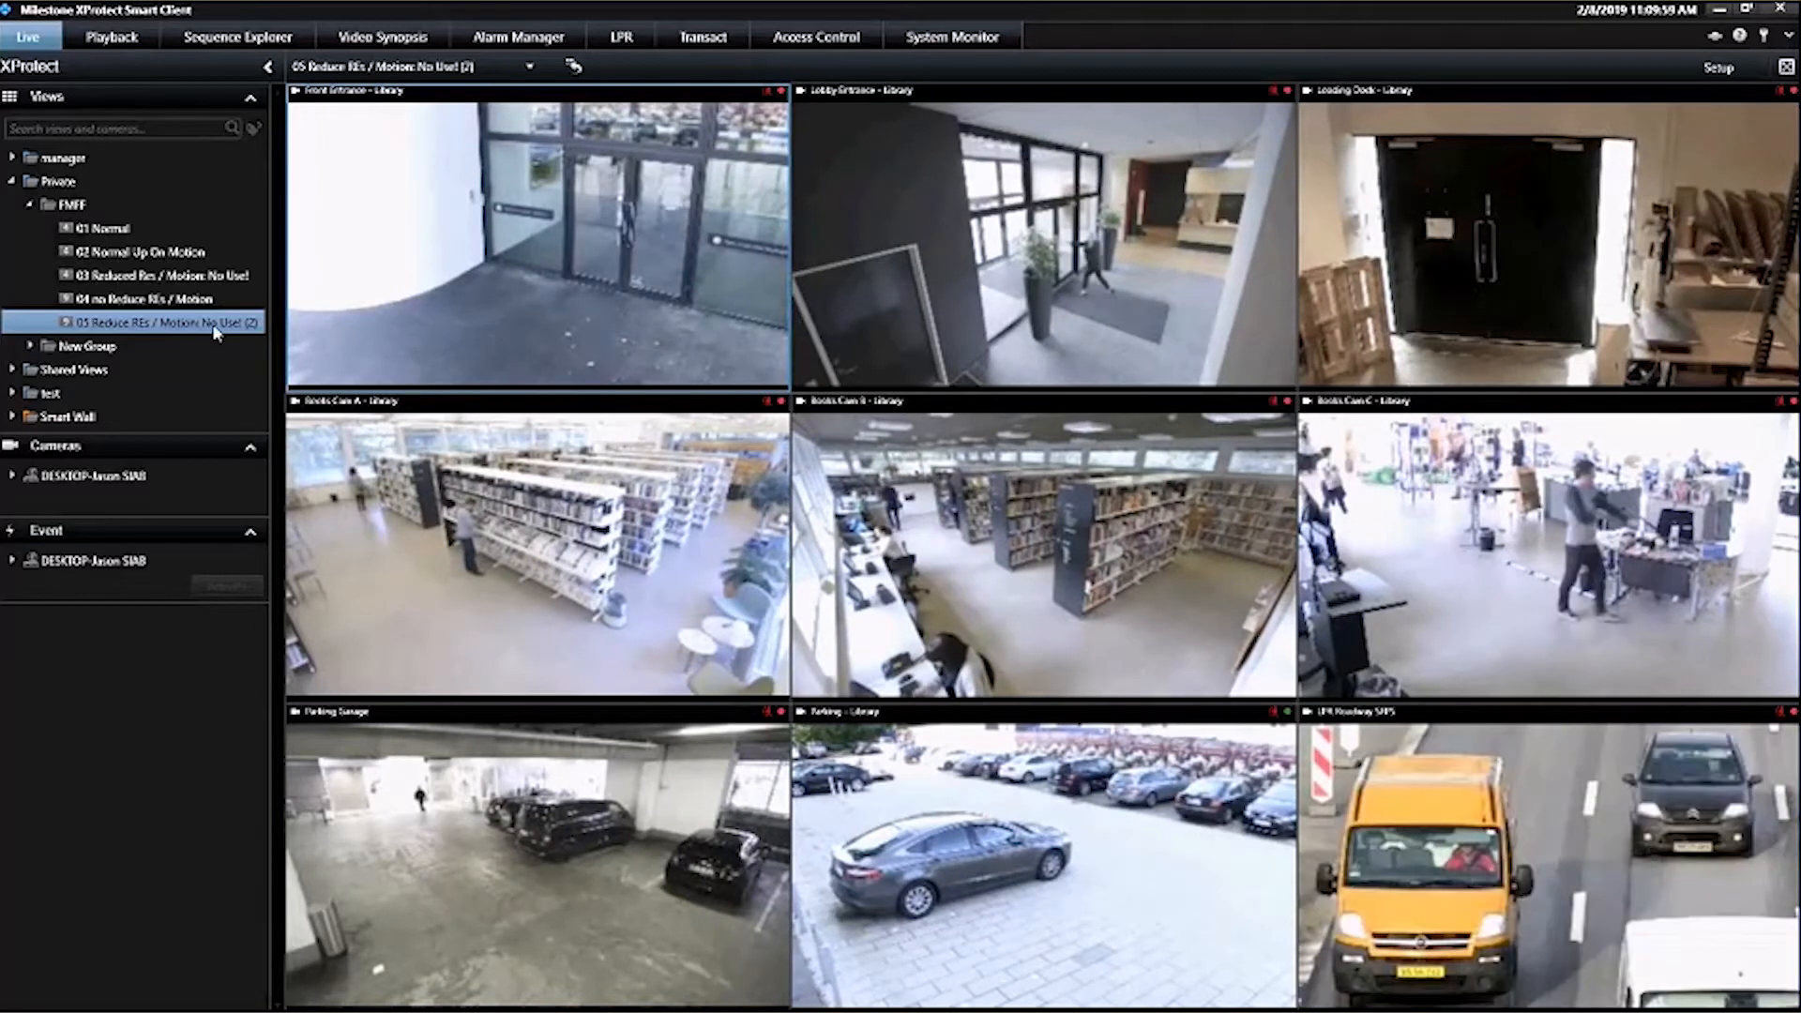
pyautogui.moveTo(1058, 314)
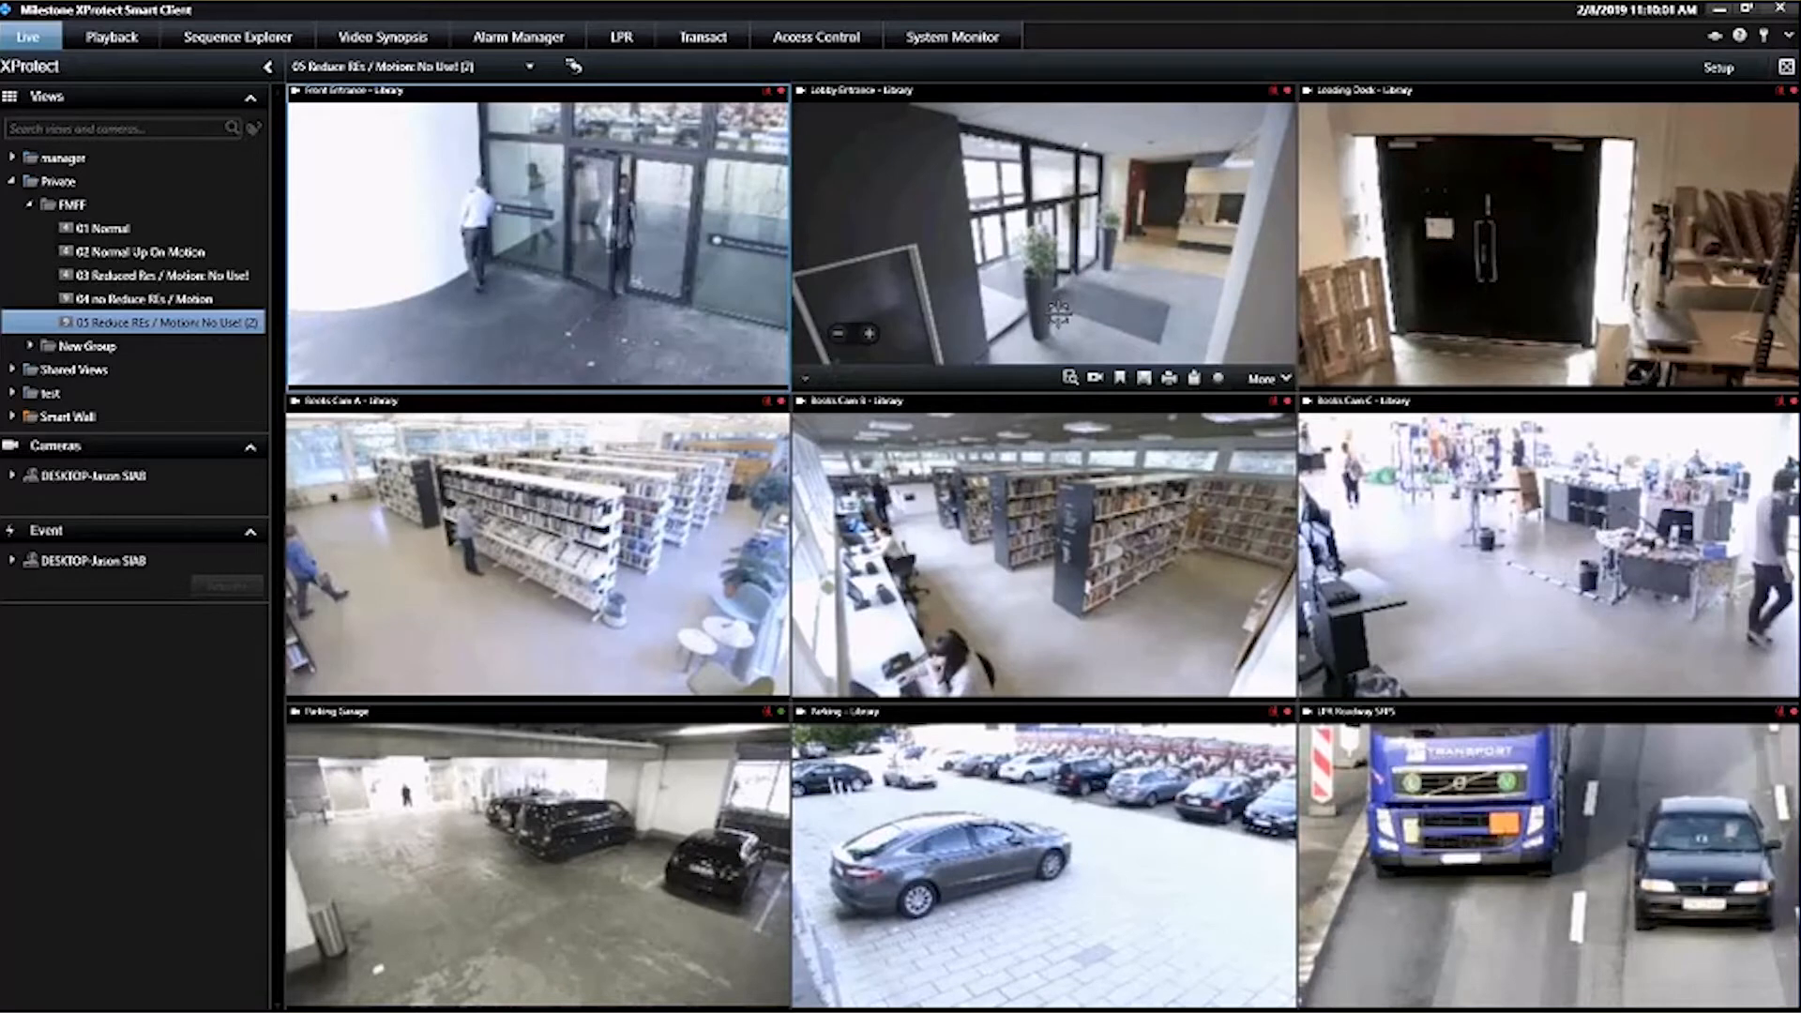
pyautogui.moveTo(1506, 235)
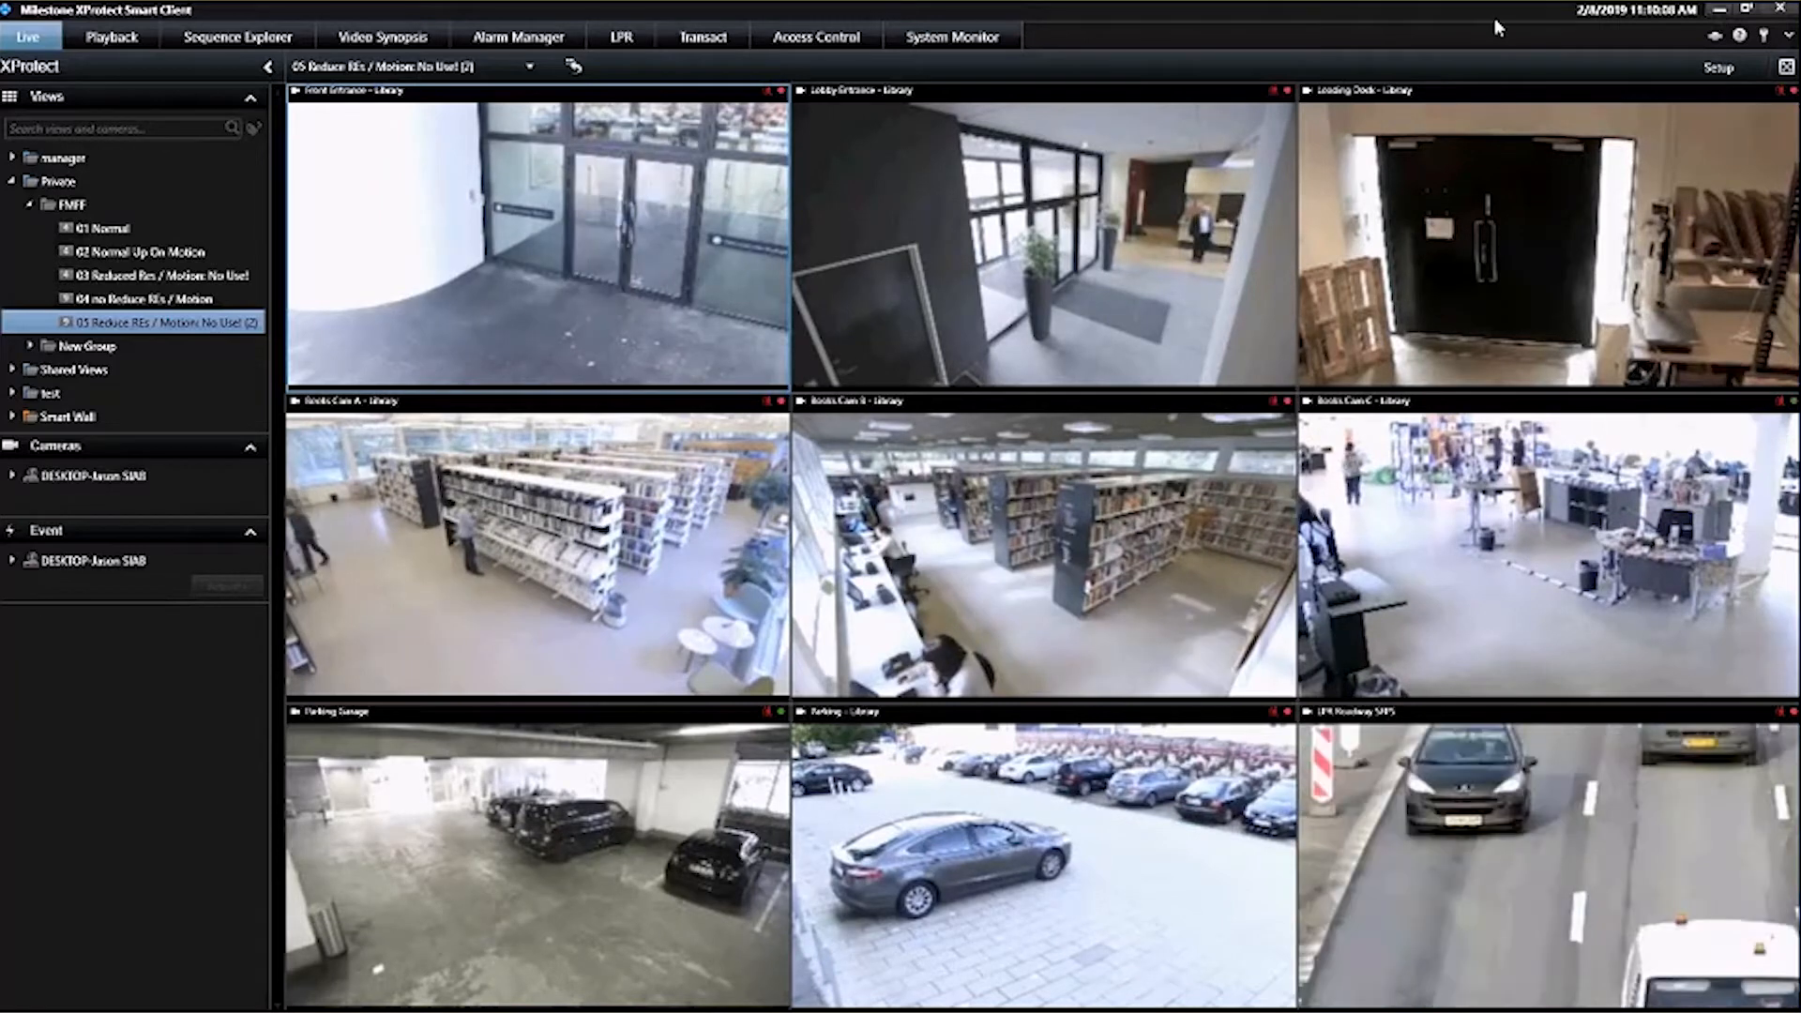
# Enter setup mode for the 05 view and inspect the Front Entrance camera's image quality and frame rate properties
pyautogui.click(1718, 67)
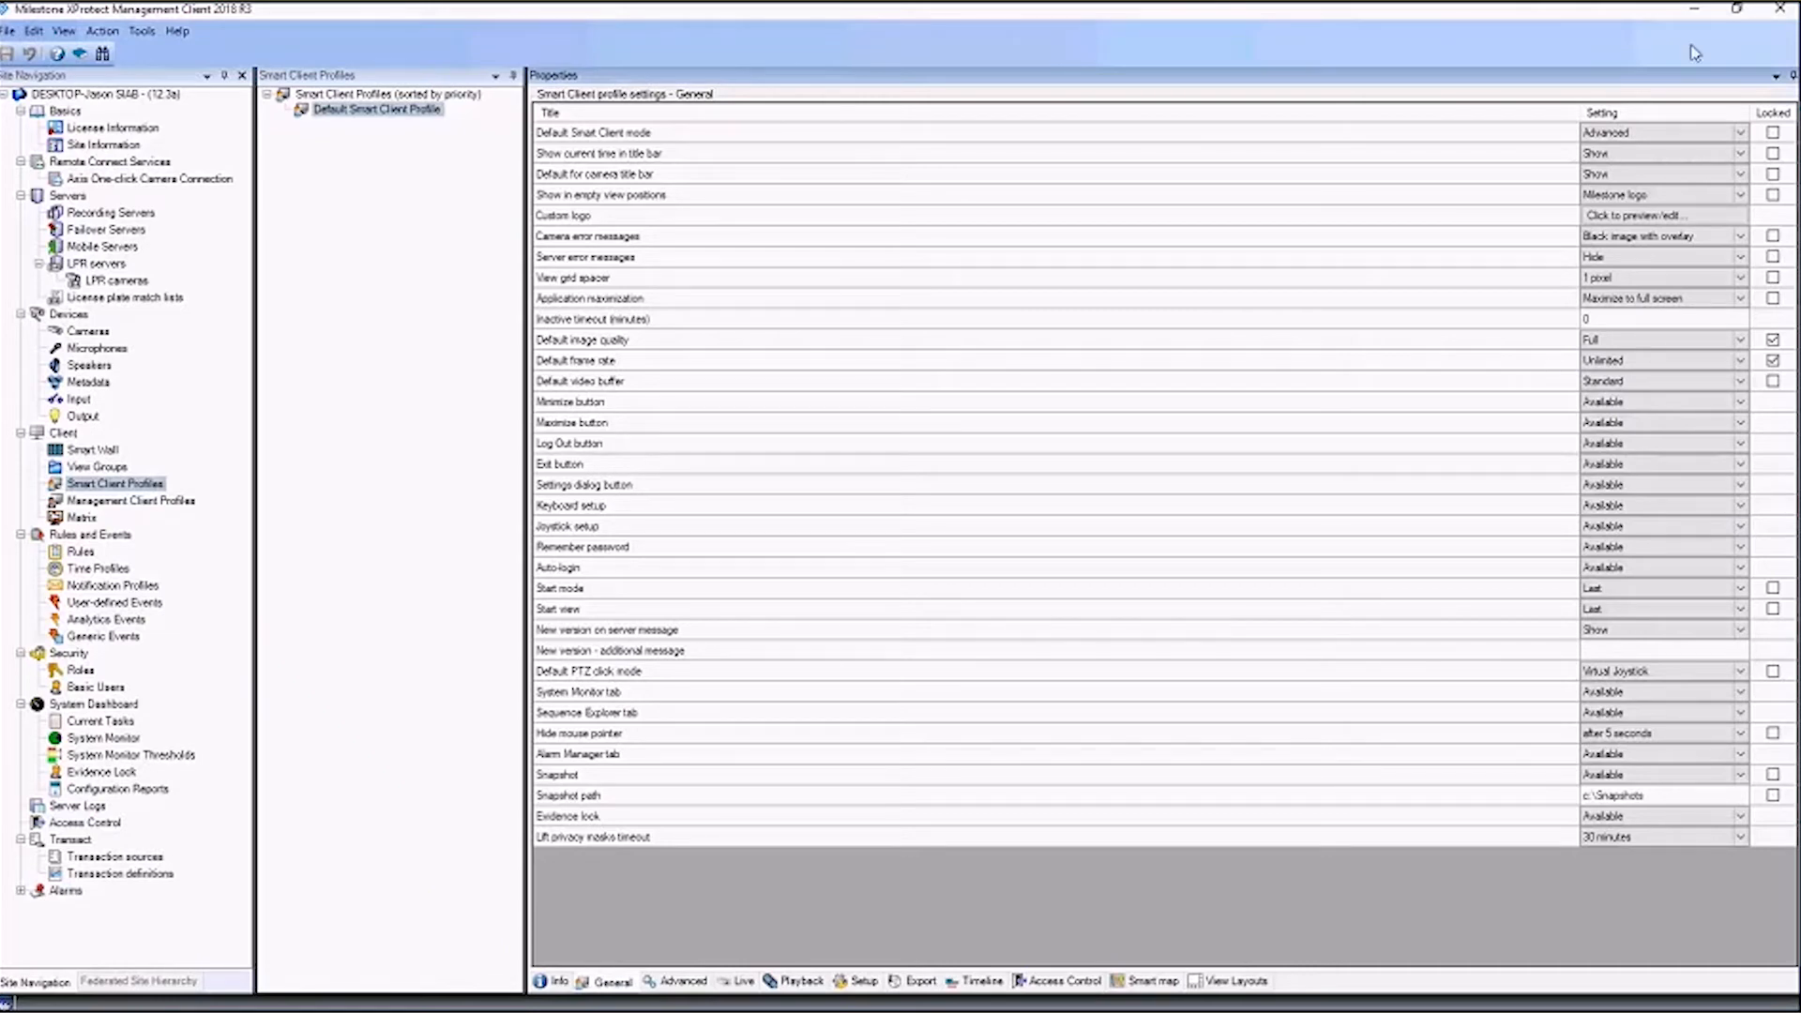
pyautogui.click(1679, 17)
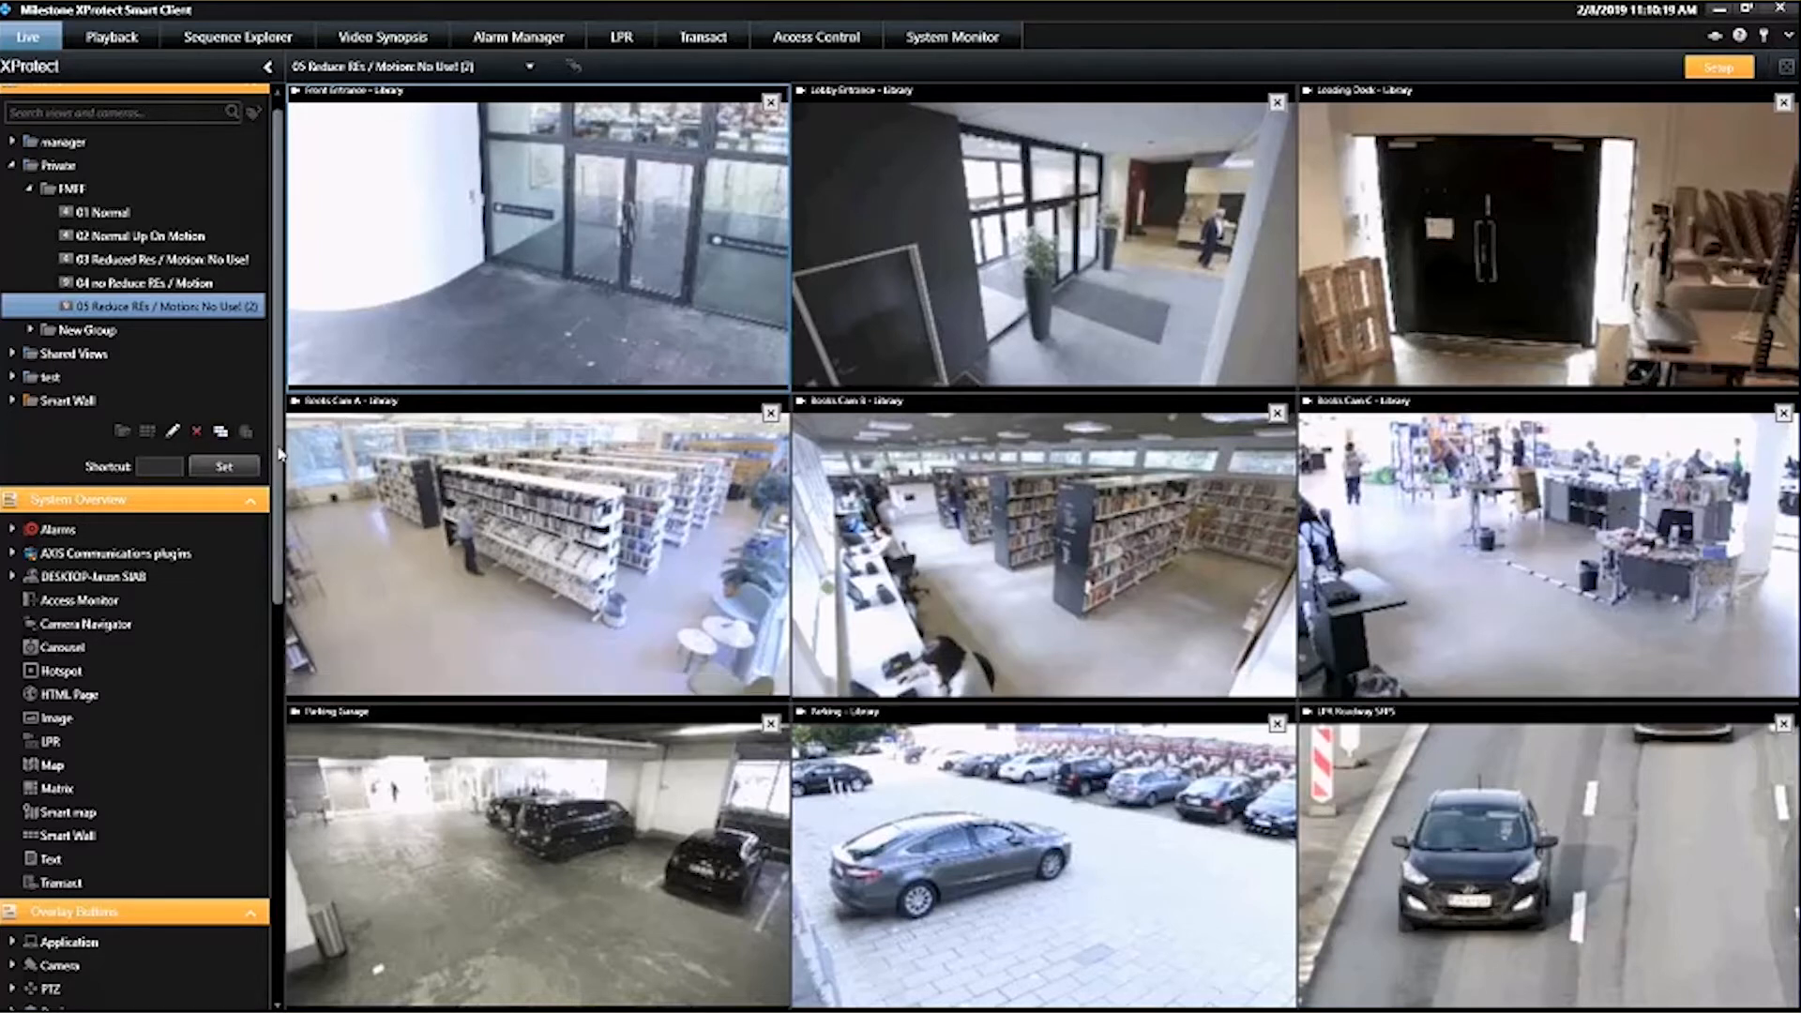
pyautogui.moveTo(279, 454); pyautogui.dragTo(278, 850)
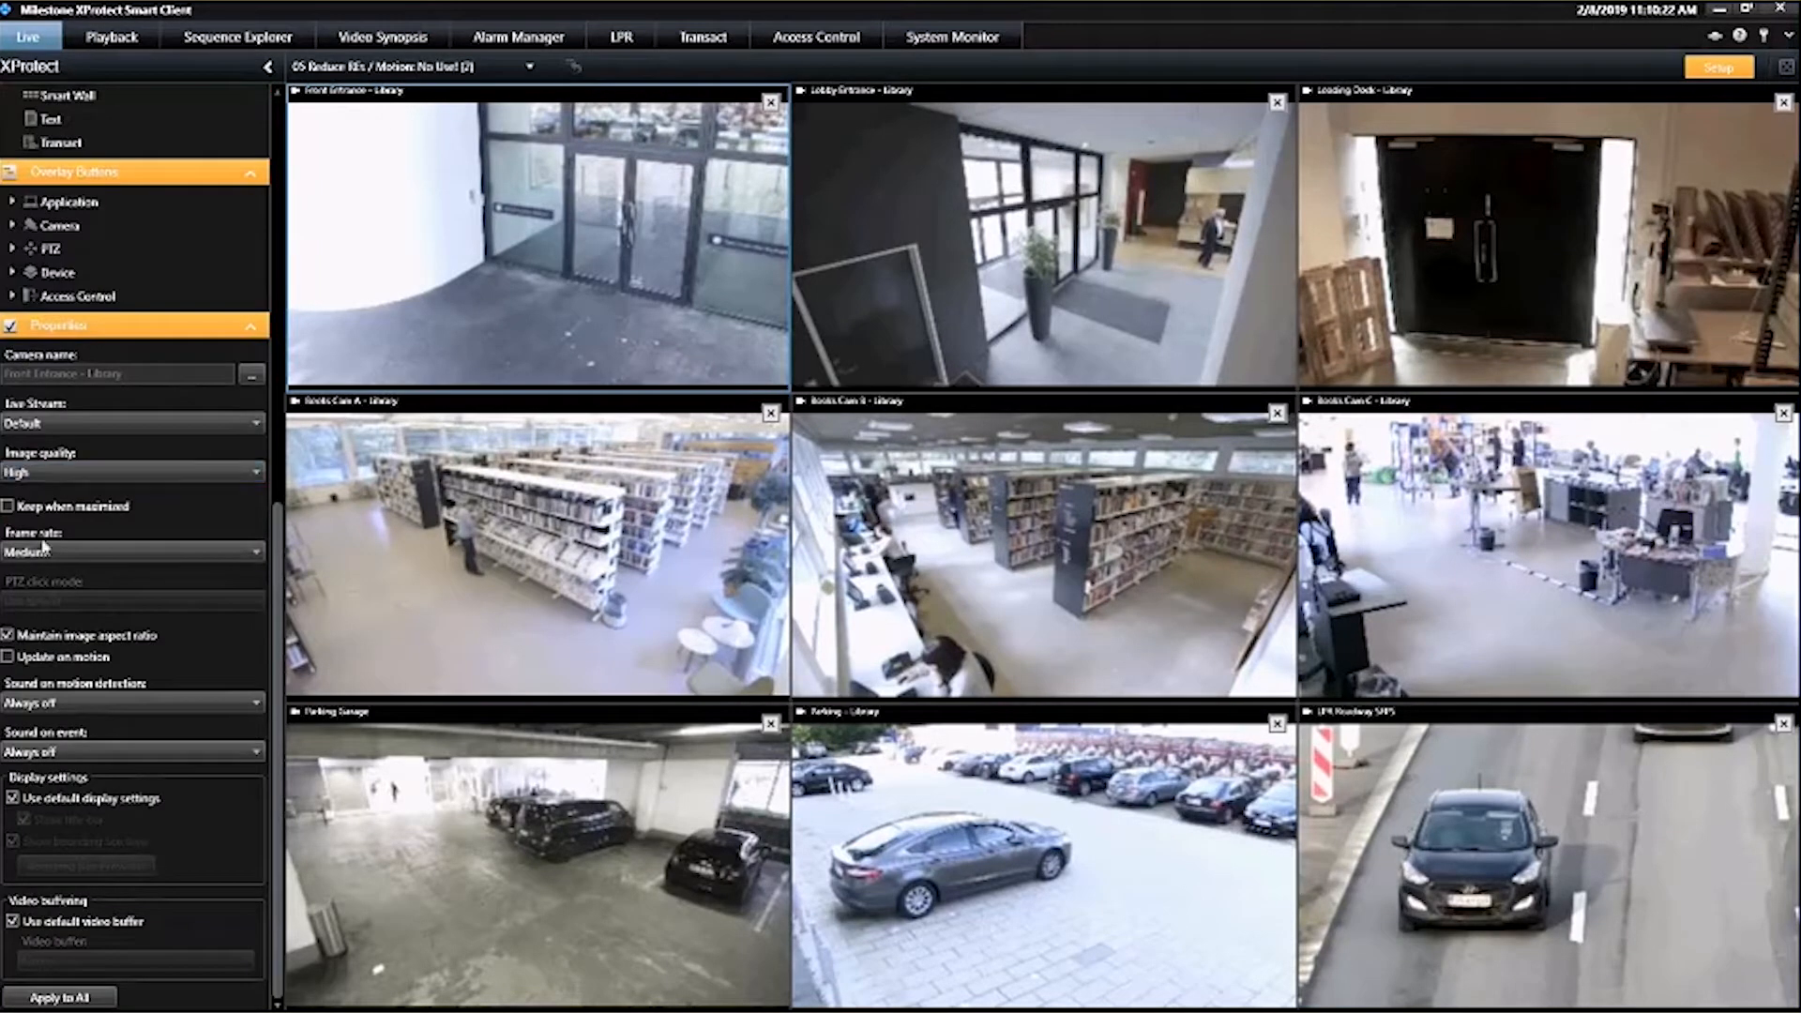
# Compare the default image quality and frame rate options in the application settings with the locked profile settings in Management Client, then close the settings
pyautogui.click(1787, 36)
pyautogui.click(1585, 61)
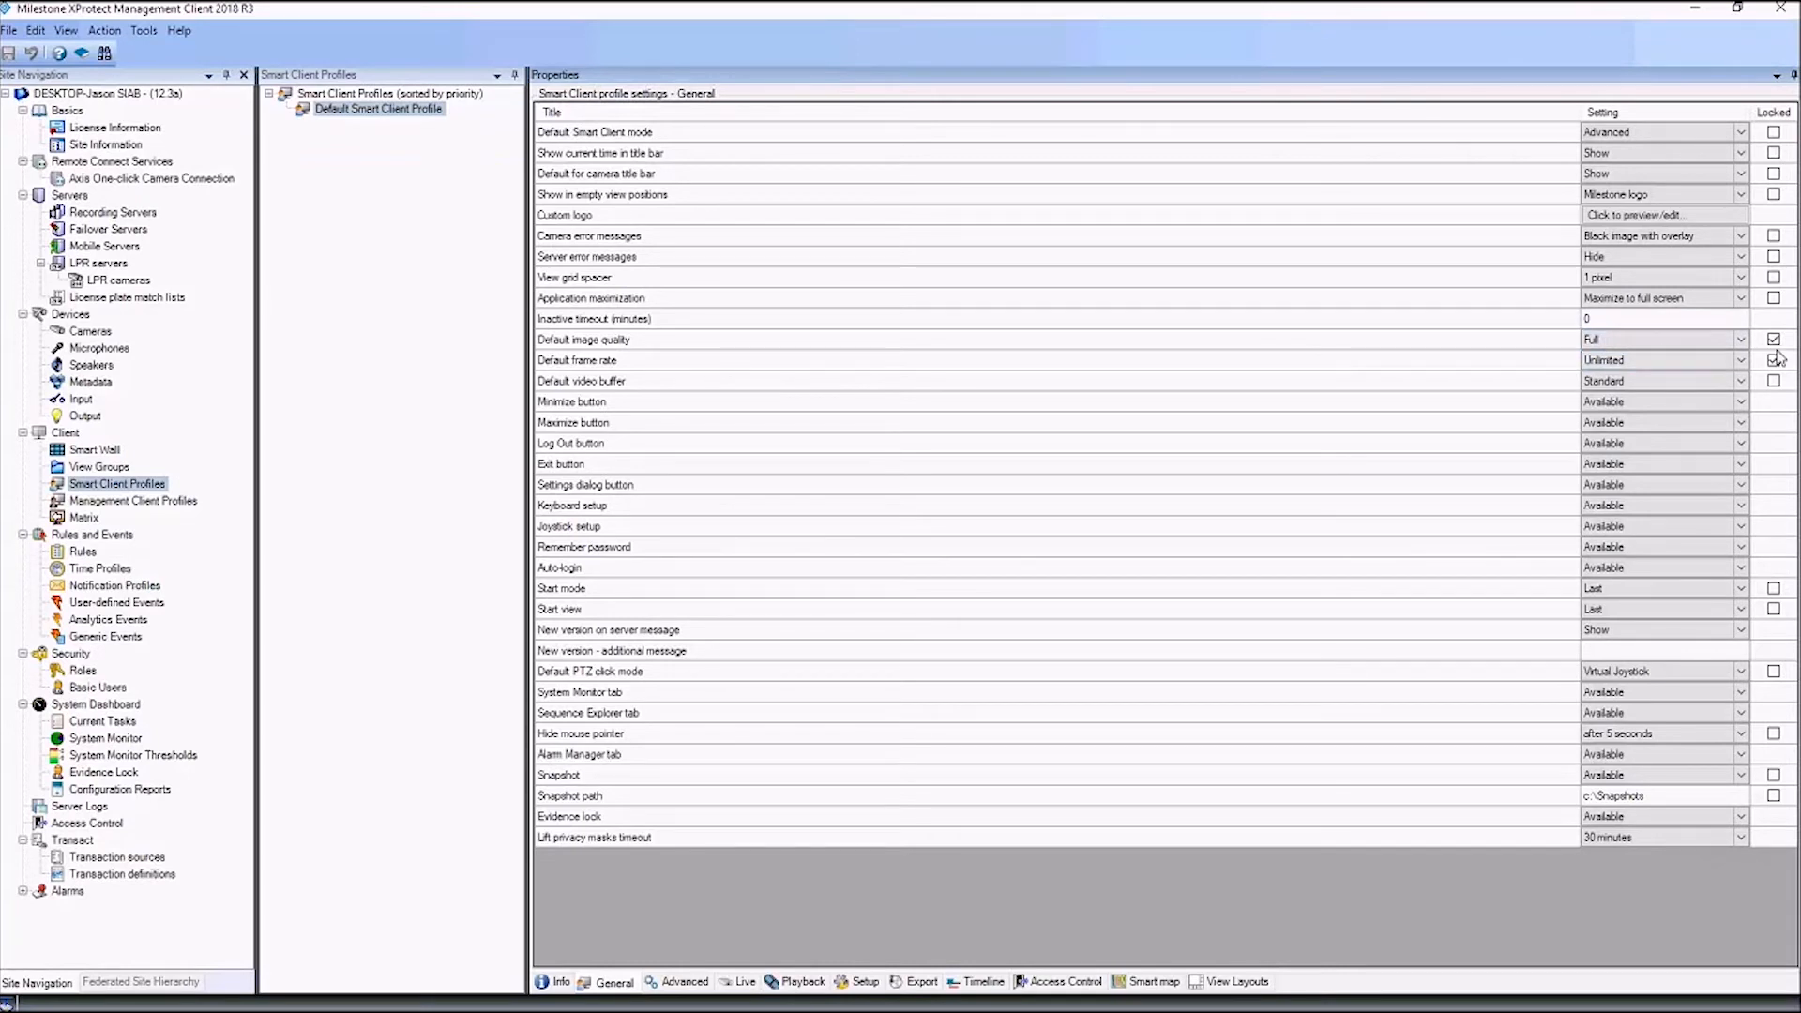
pyautogui.click(1695, 9)
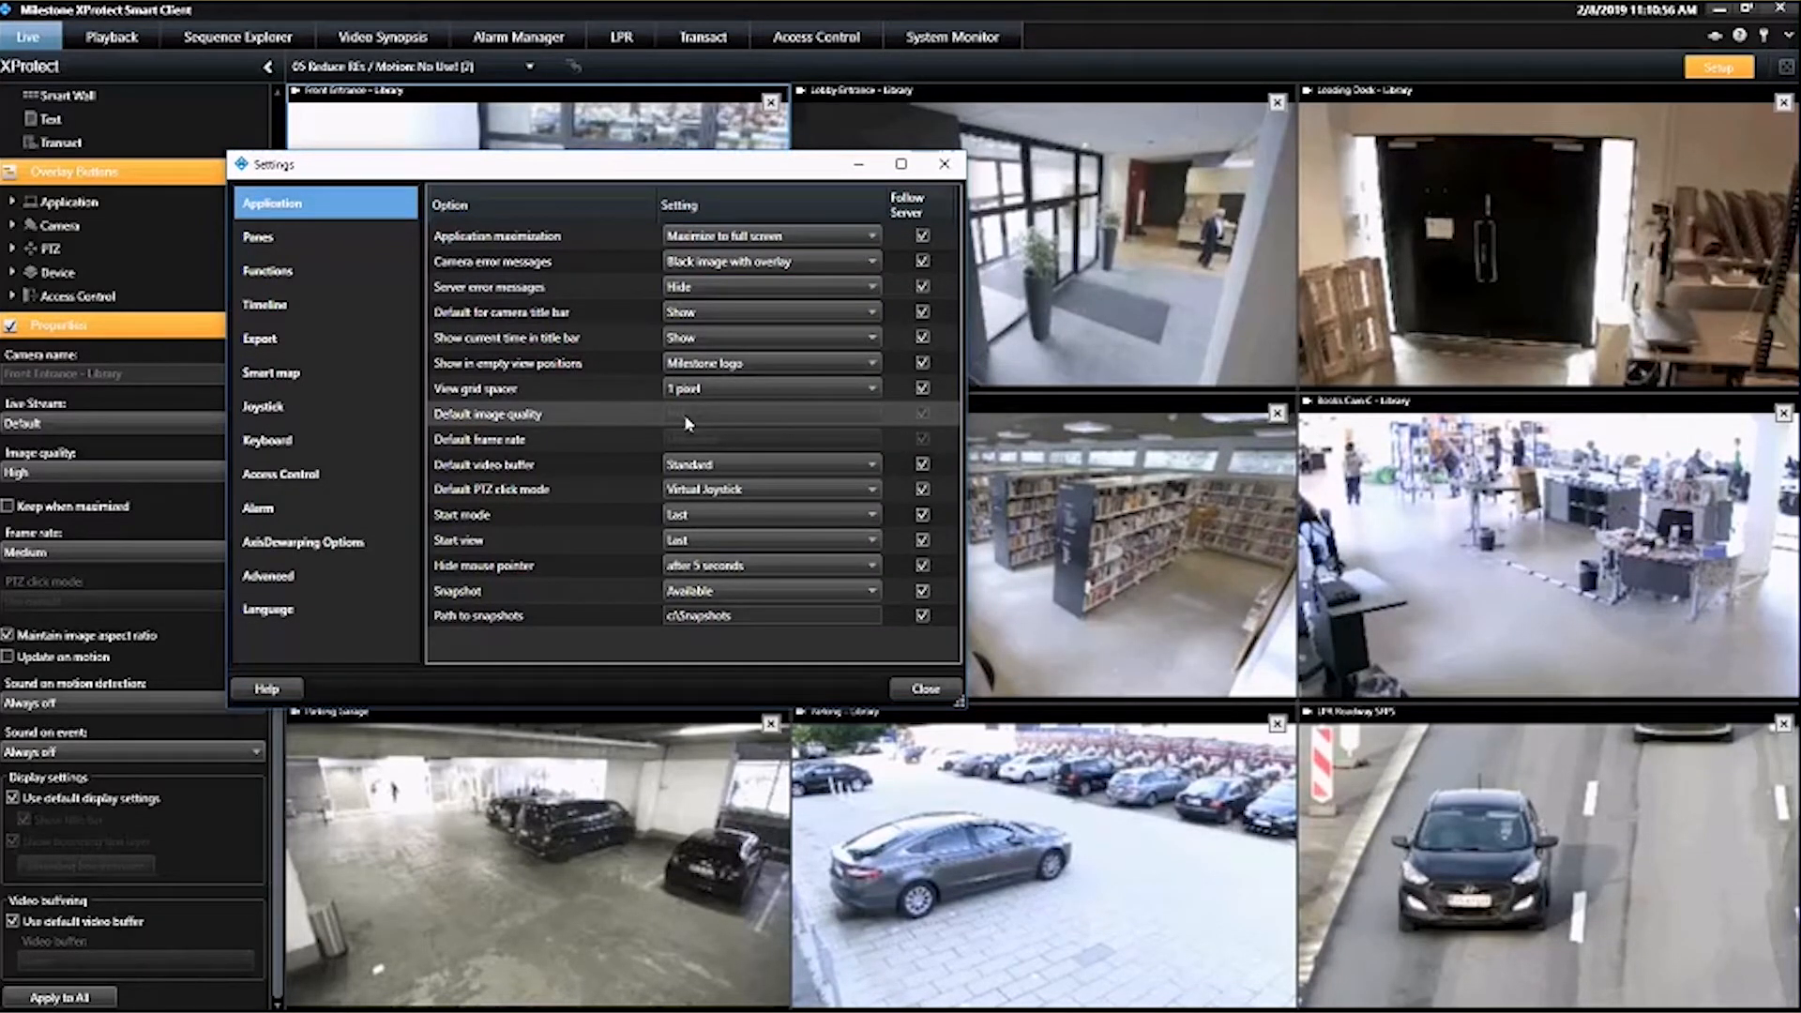
pyautogui.press('Escape')
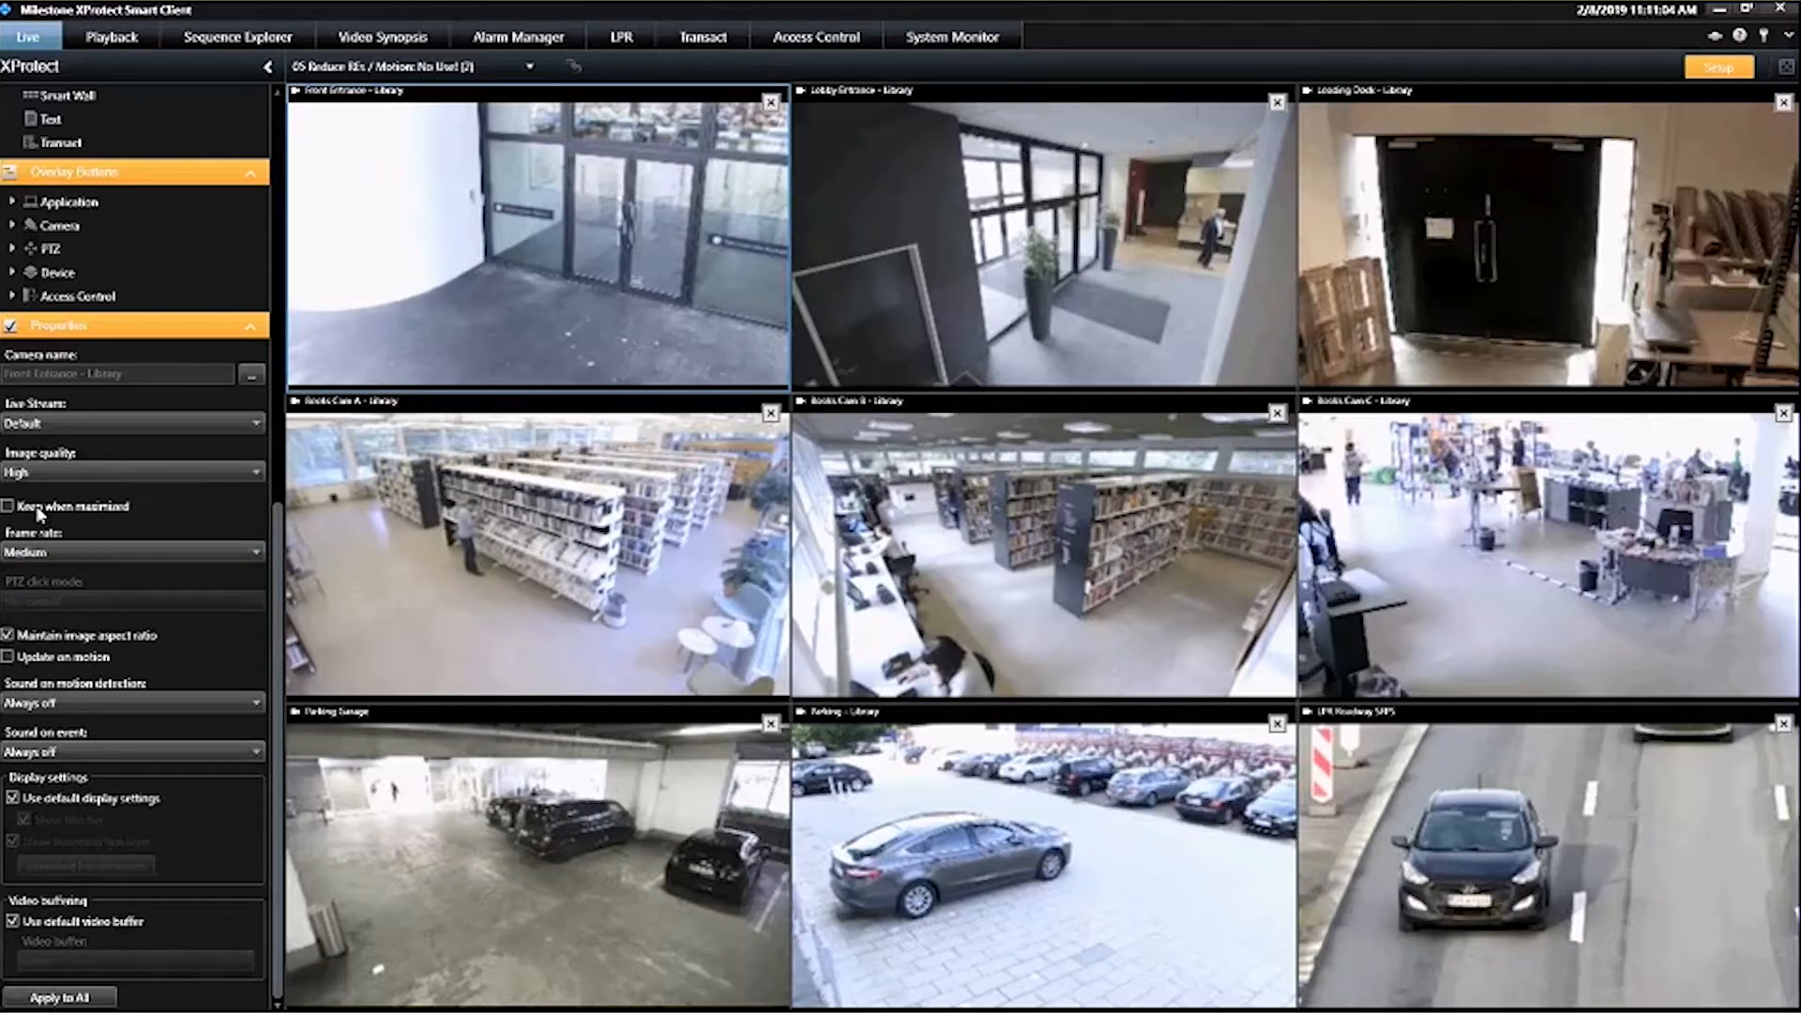
# In Management Client, check the Properties pane availability in the Default Smart Client Profile's setup settings, then return to Smart Client
pyautogui.moveTo(819, 593)
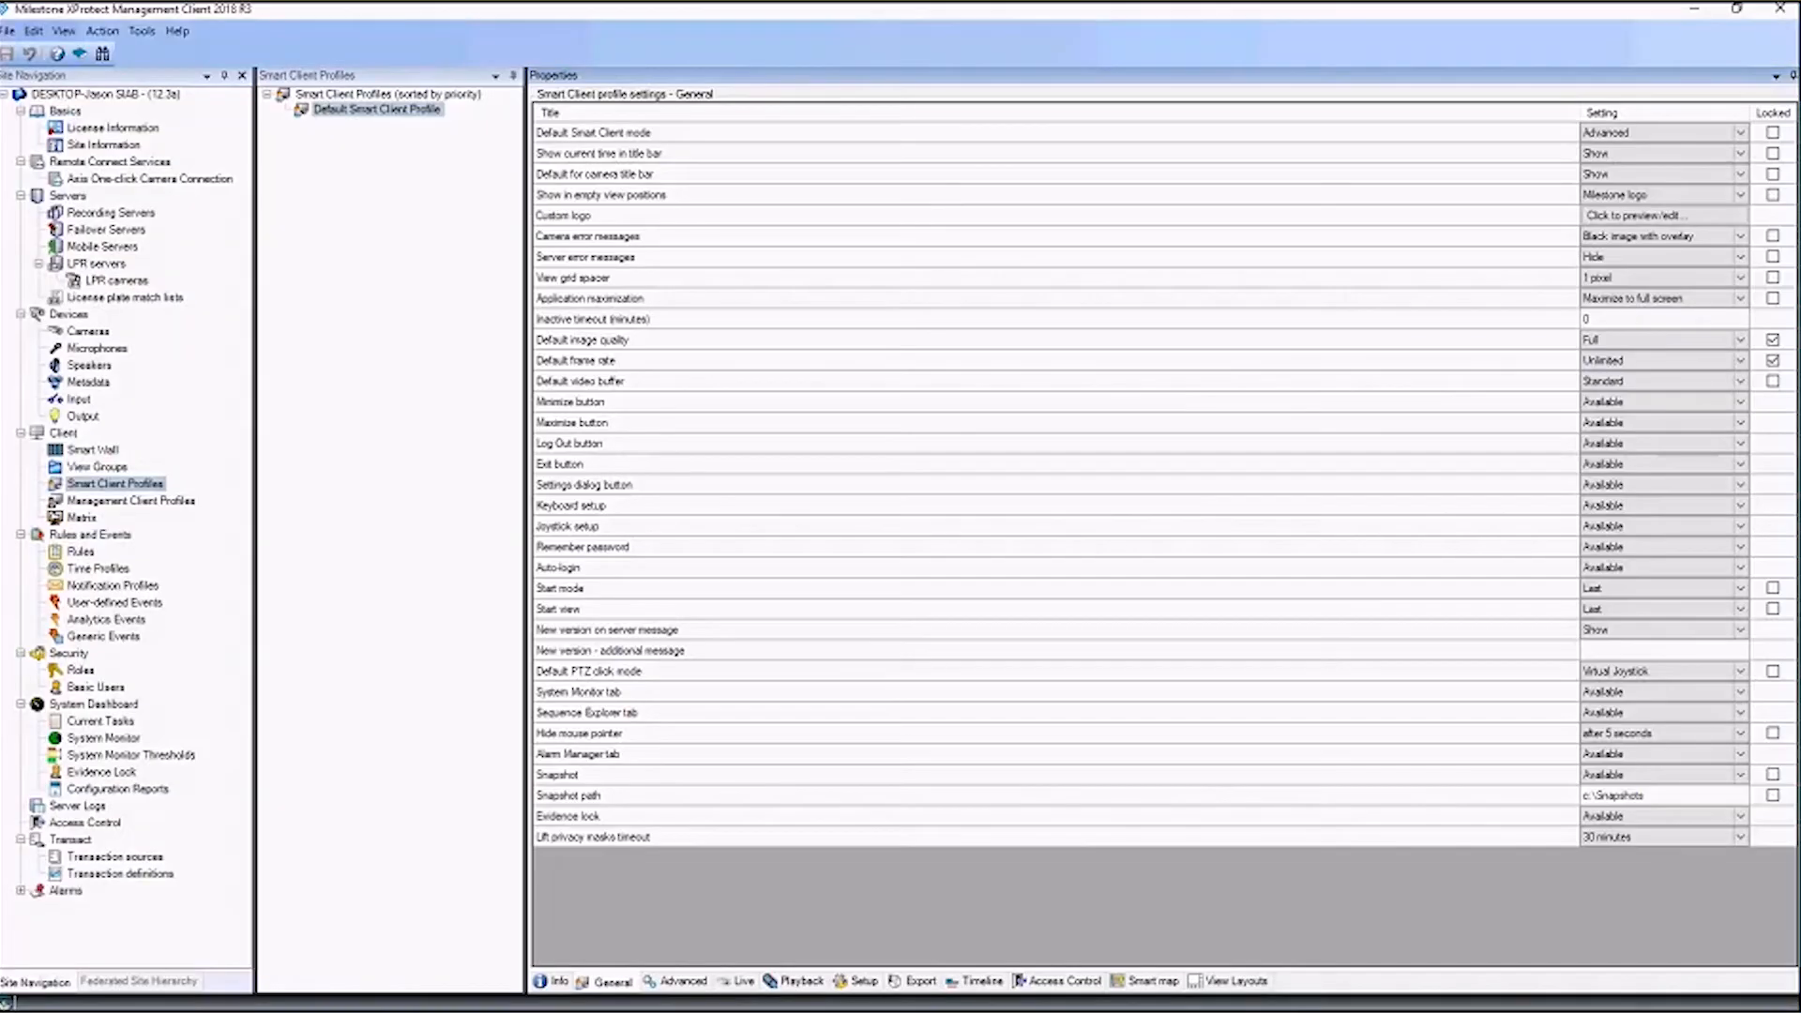
pyautogui.click(857, 980)
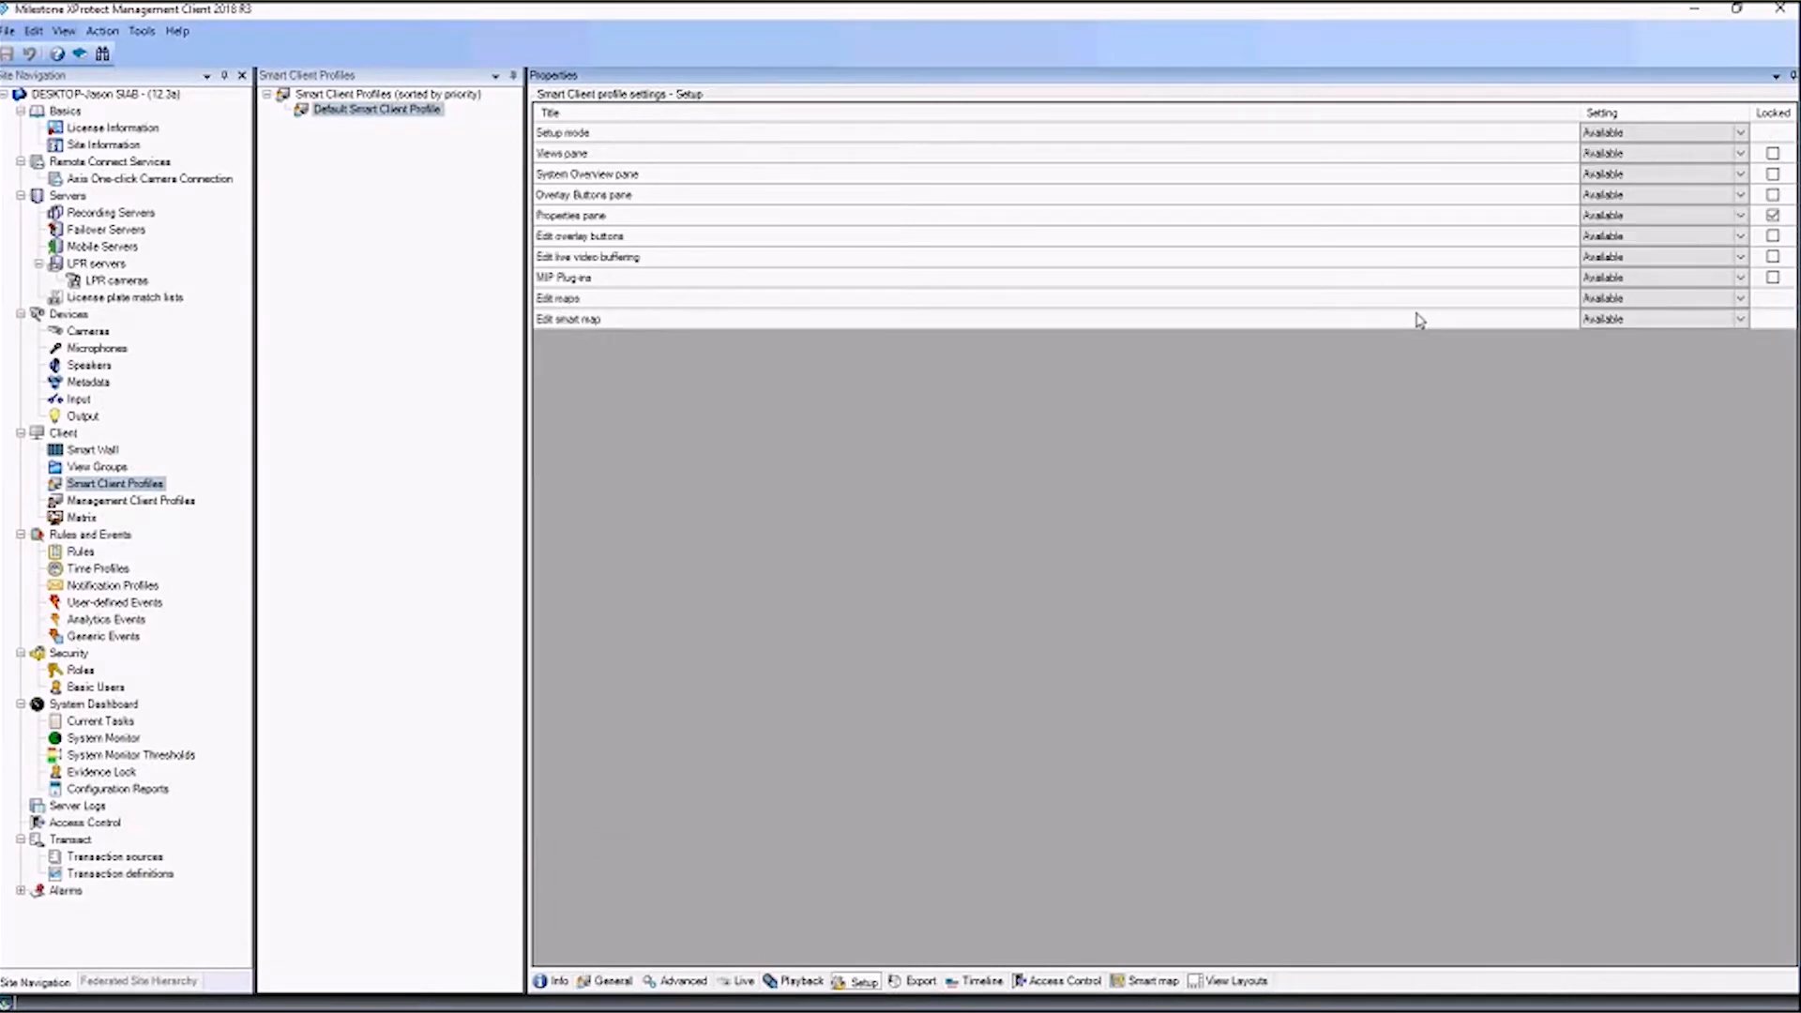
pyautogui.click(1634, 216)
pyautogui.click(1694, 15)
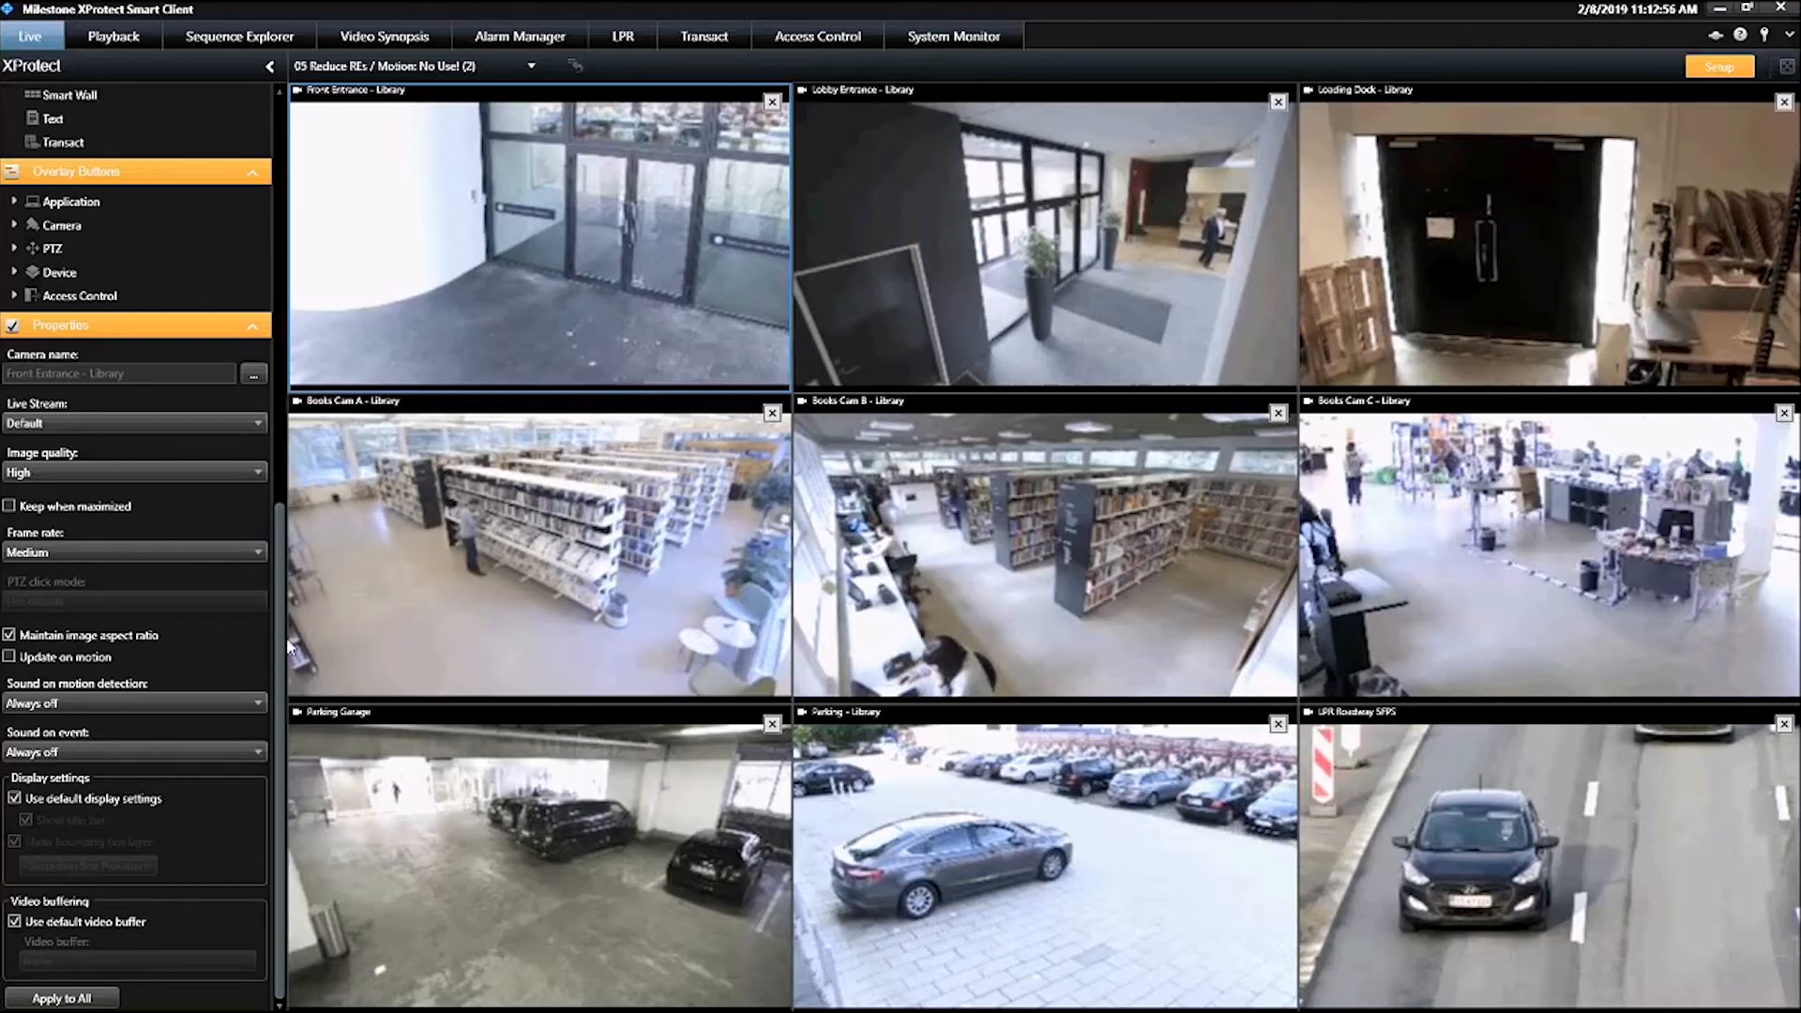
pyautogui.moveTo(281, 644); pyautogui.dragTo(322, 241)
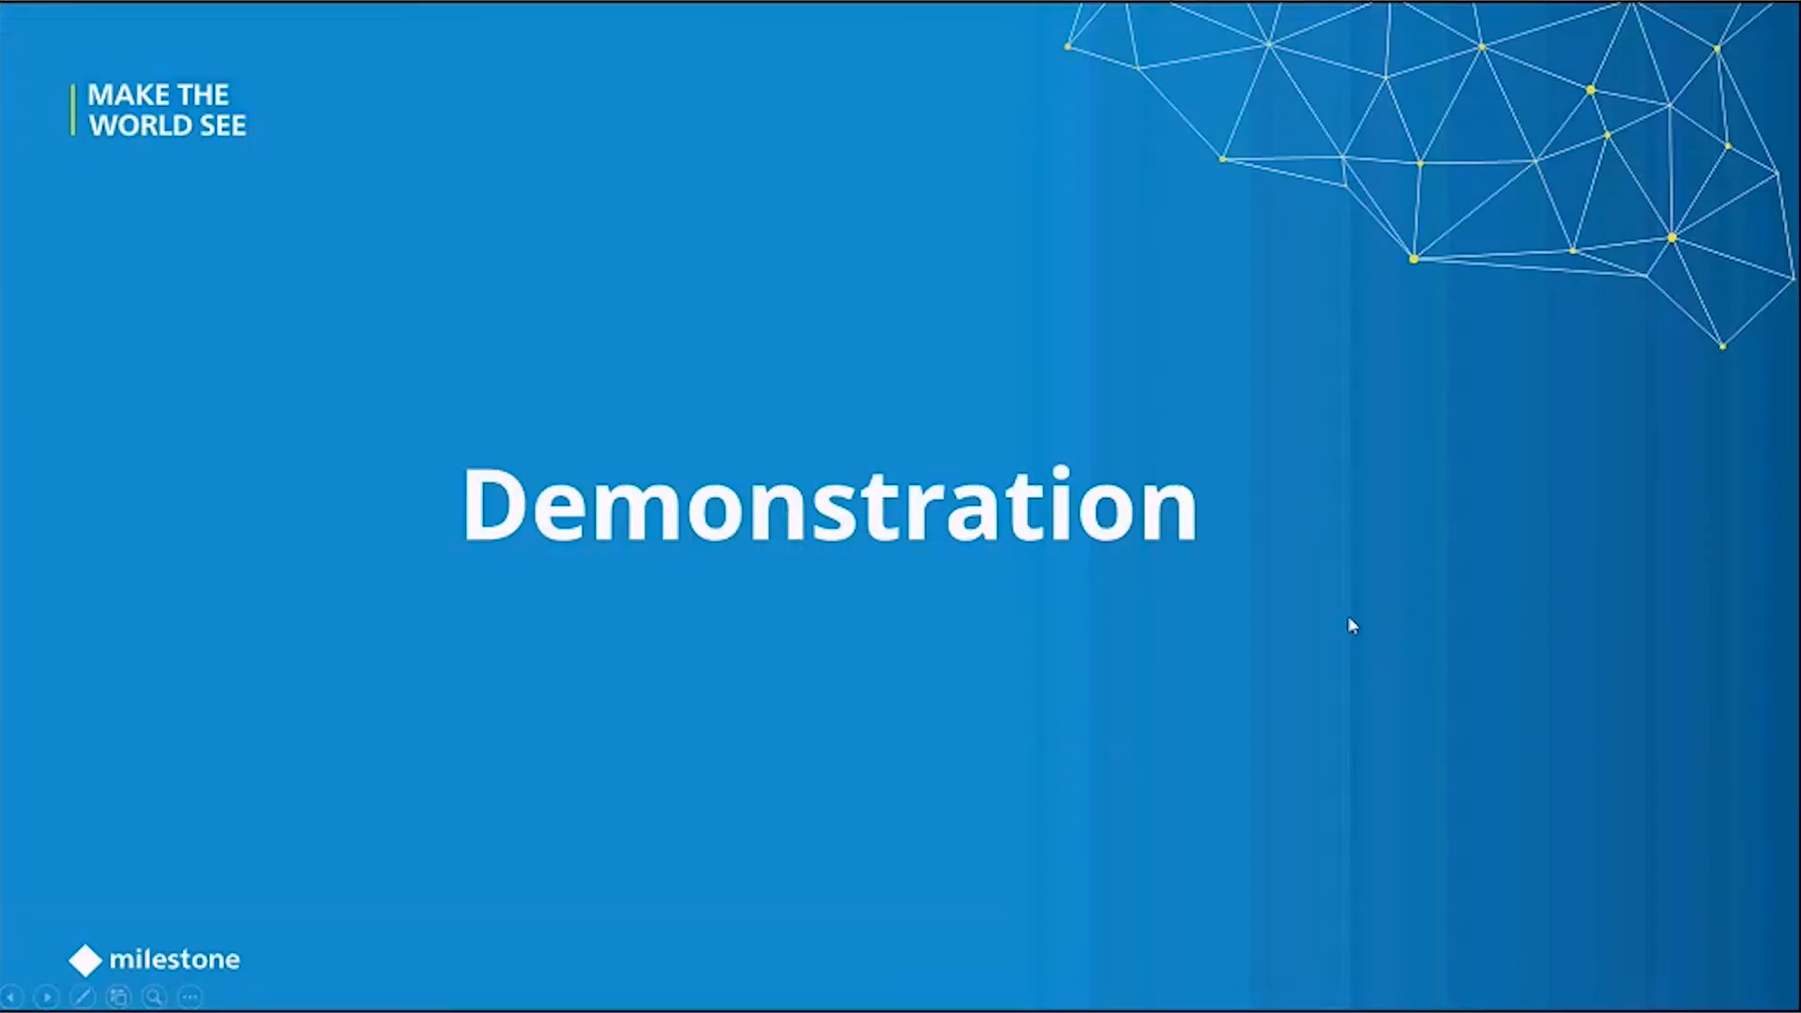
pyautogui.click(1471, 651)
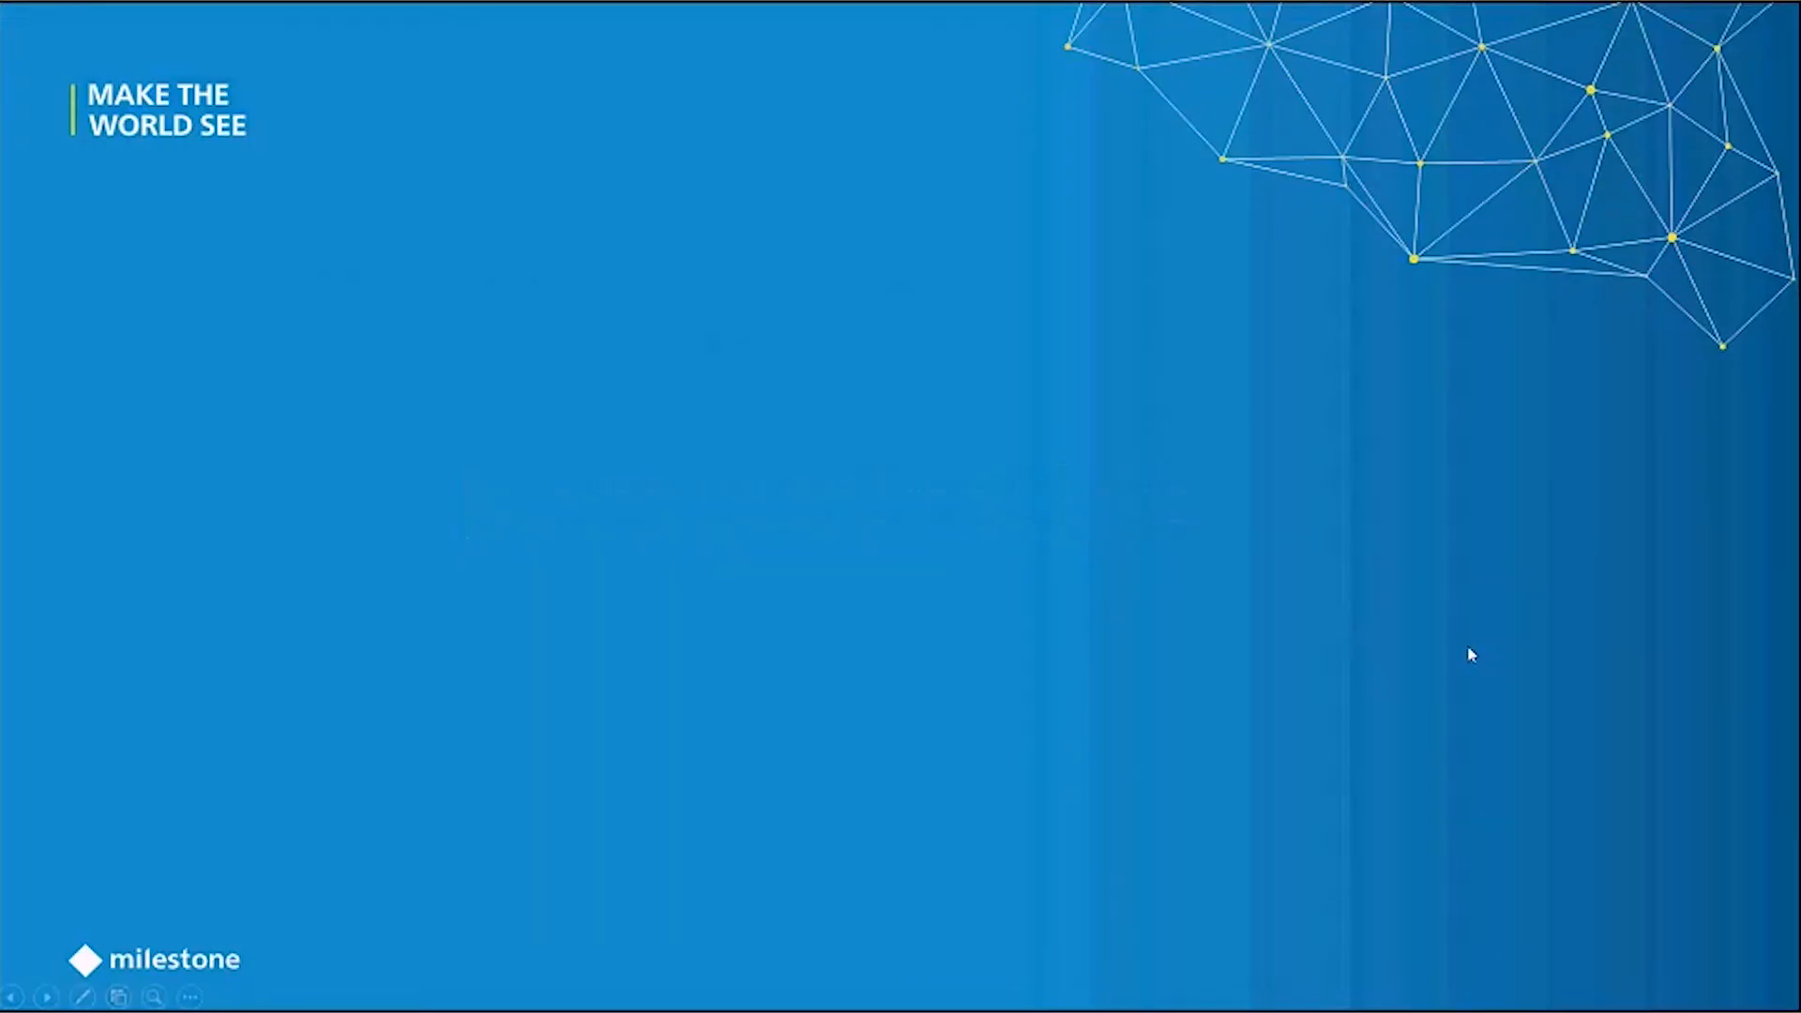